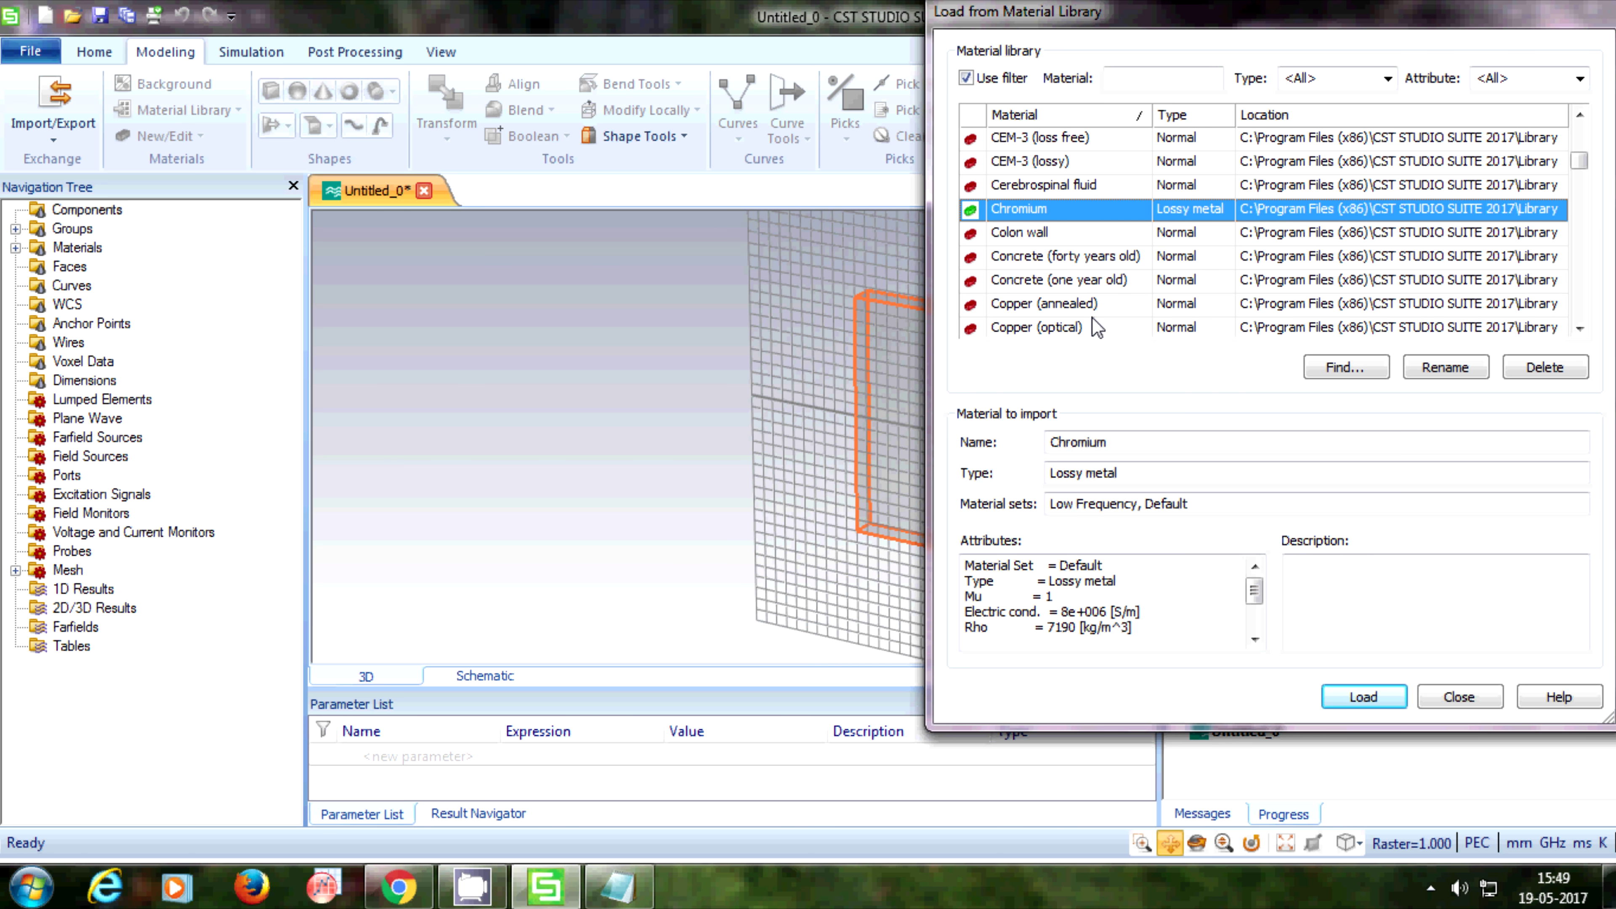
Load Copper (annealed) from the material library for the ground brick and create the brick.
left_click(1069, 315)
left_click(1083, 284)
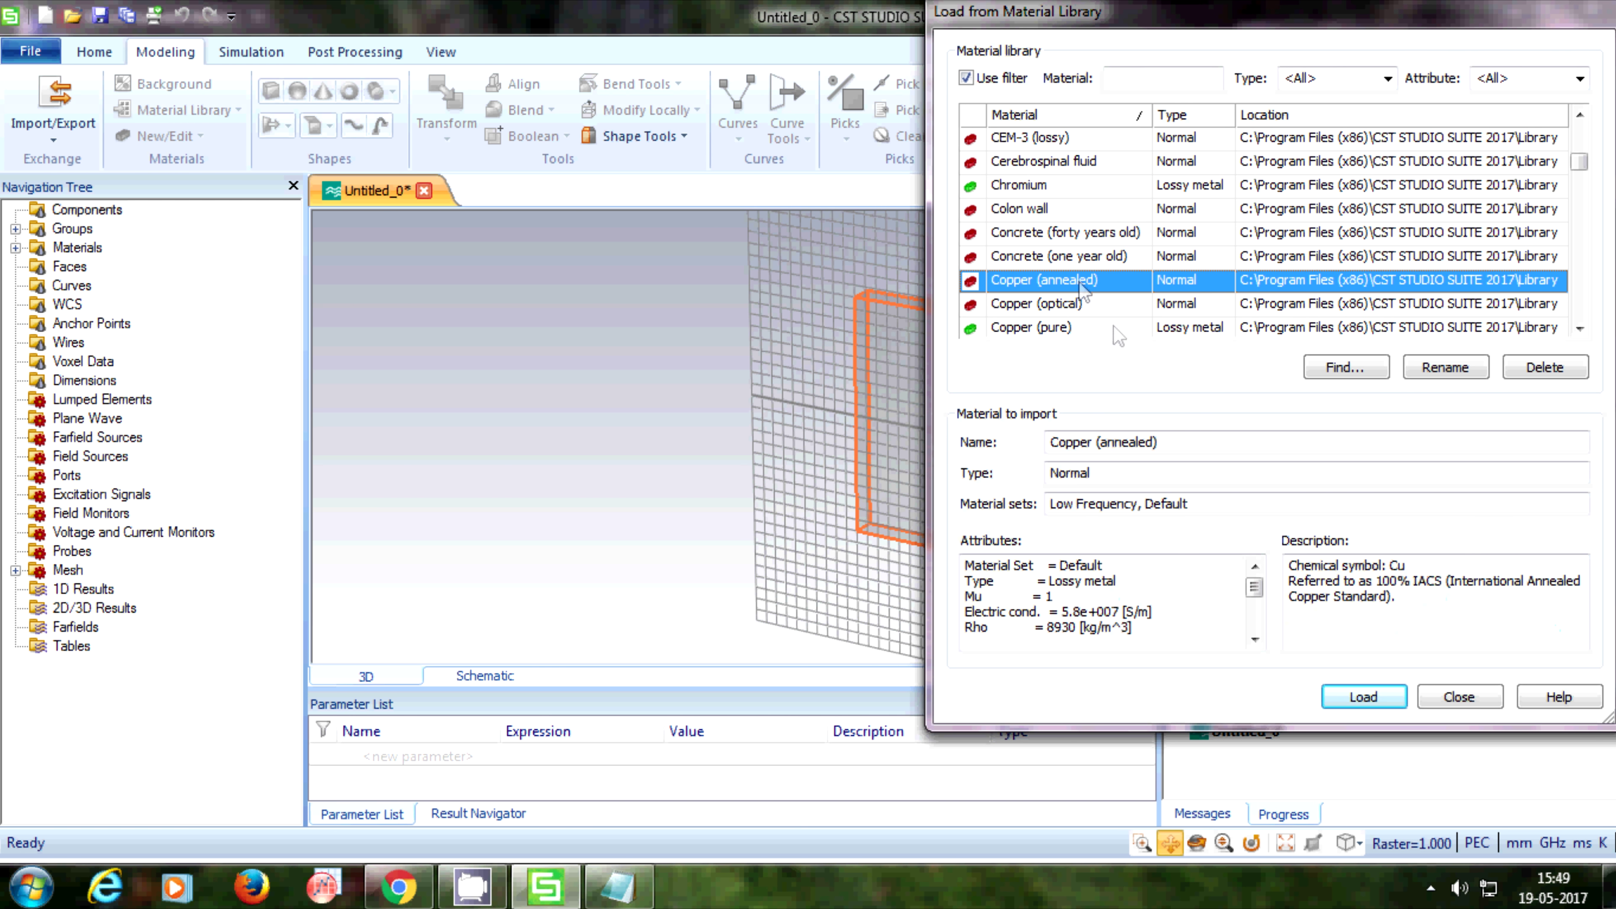
left_click(1364, 697)
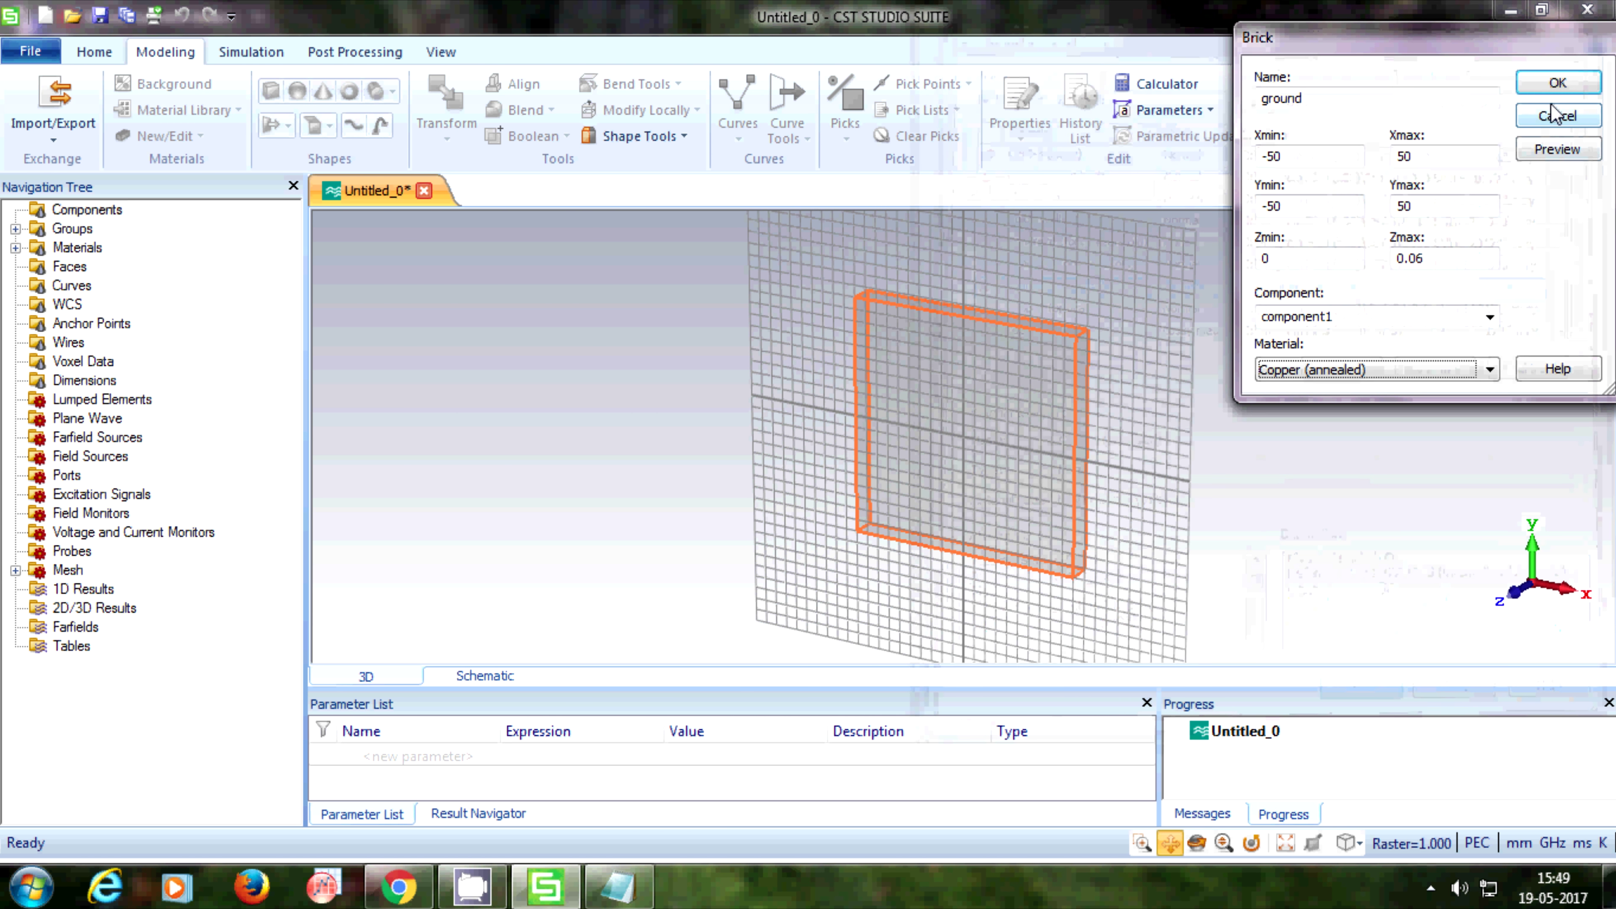
left_click(1558, 83)
Draw a second brick over the ground plate, from about X -49, Y 49 to X 50, Y -50.
left_click(440, 52)
left_click(1132, 136)
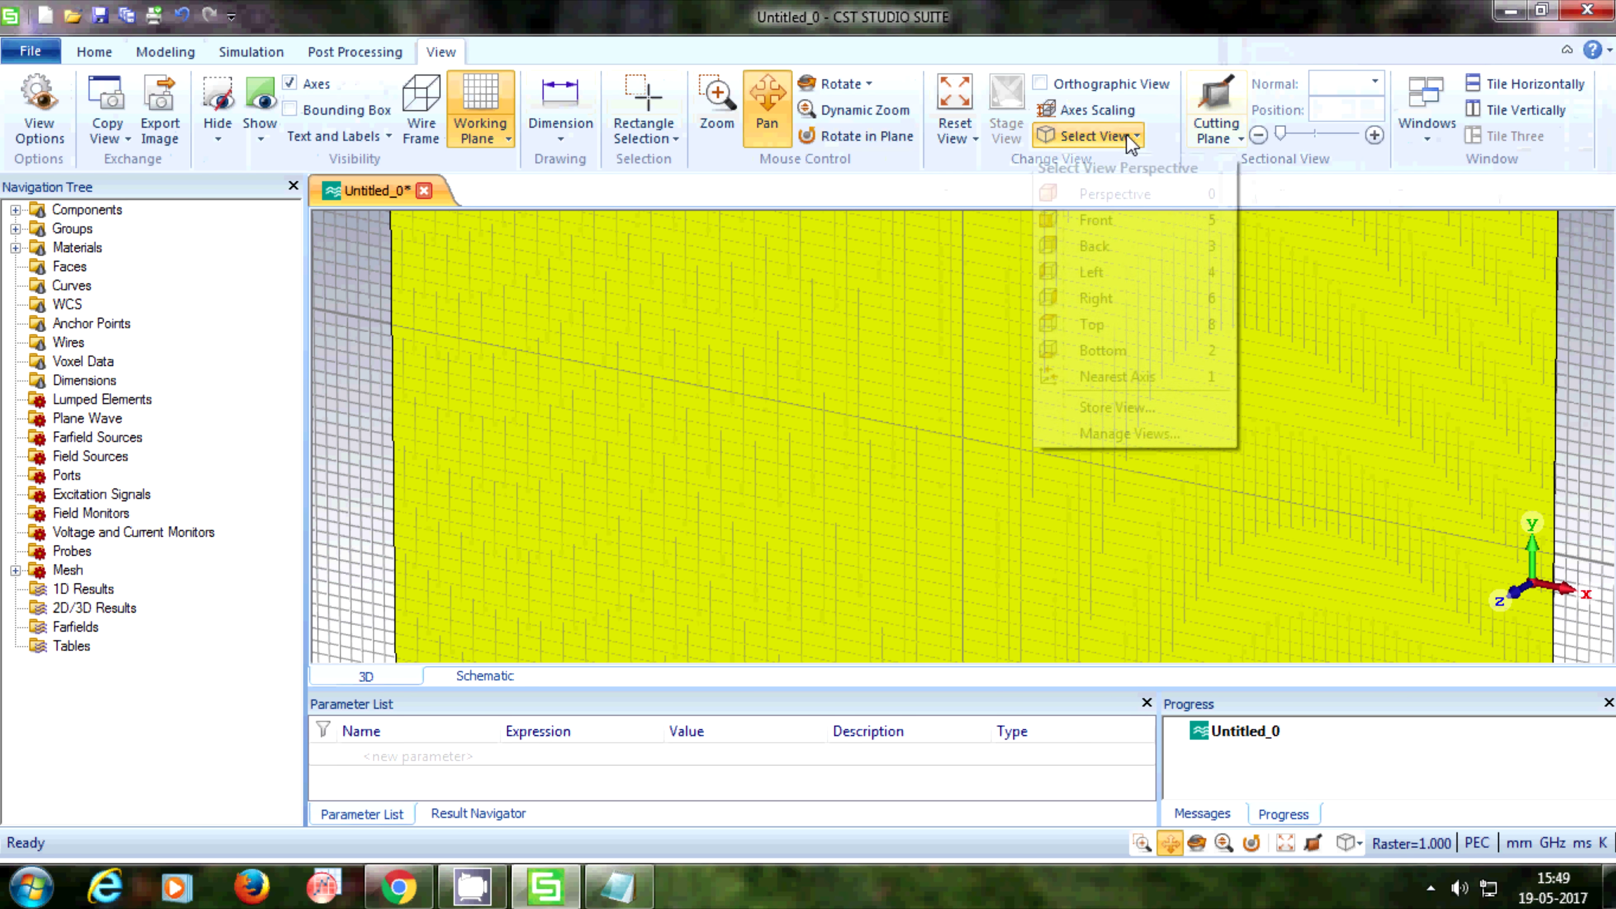
left_click(1101, 222)
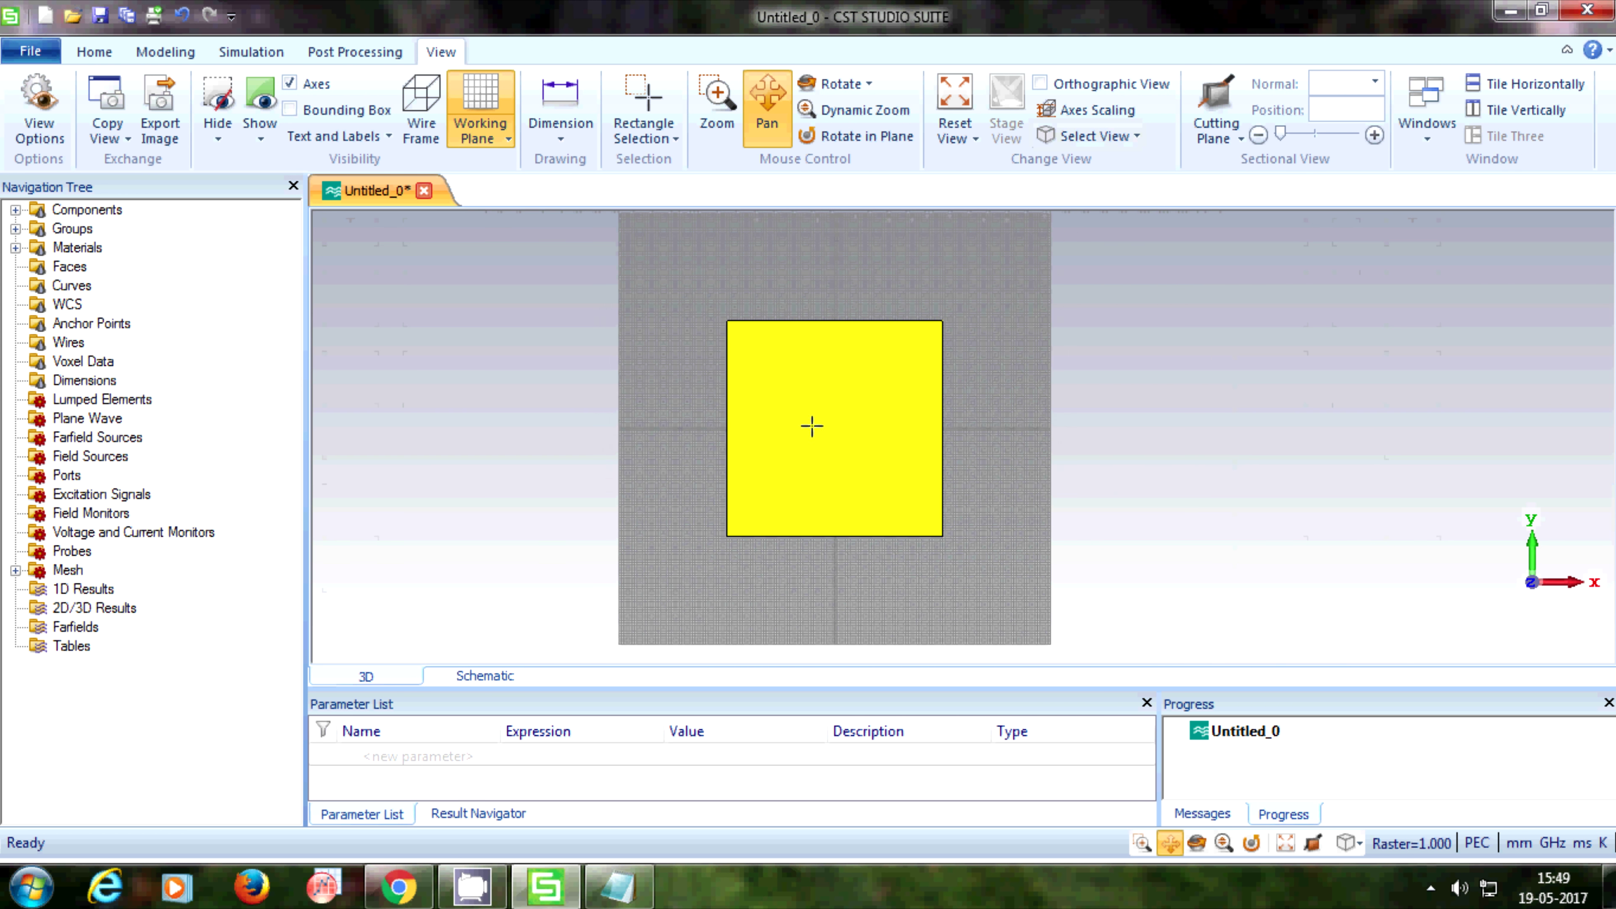
left_click(166, 52)
left_click(270, 92)
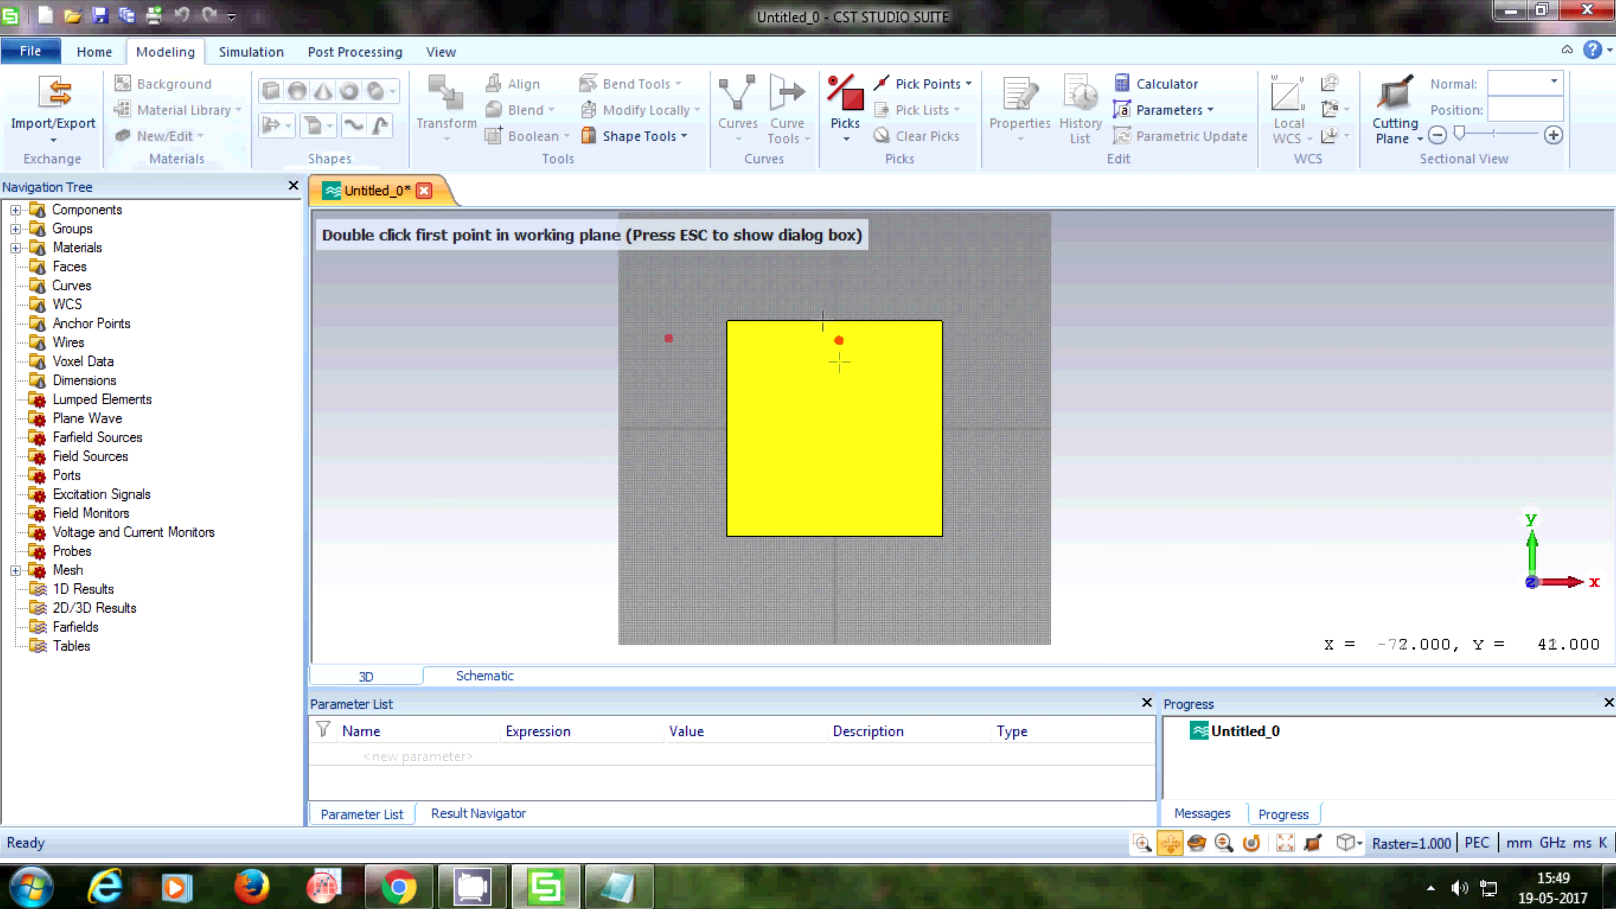
double_click(729, 323)
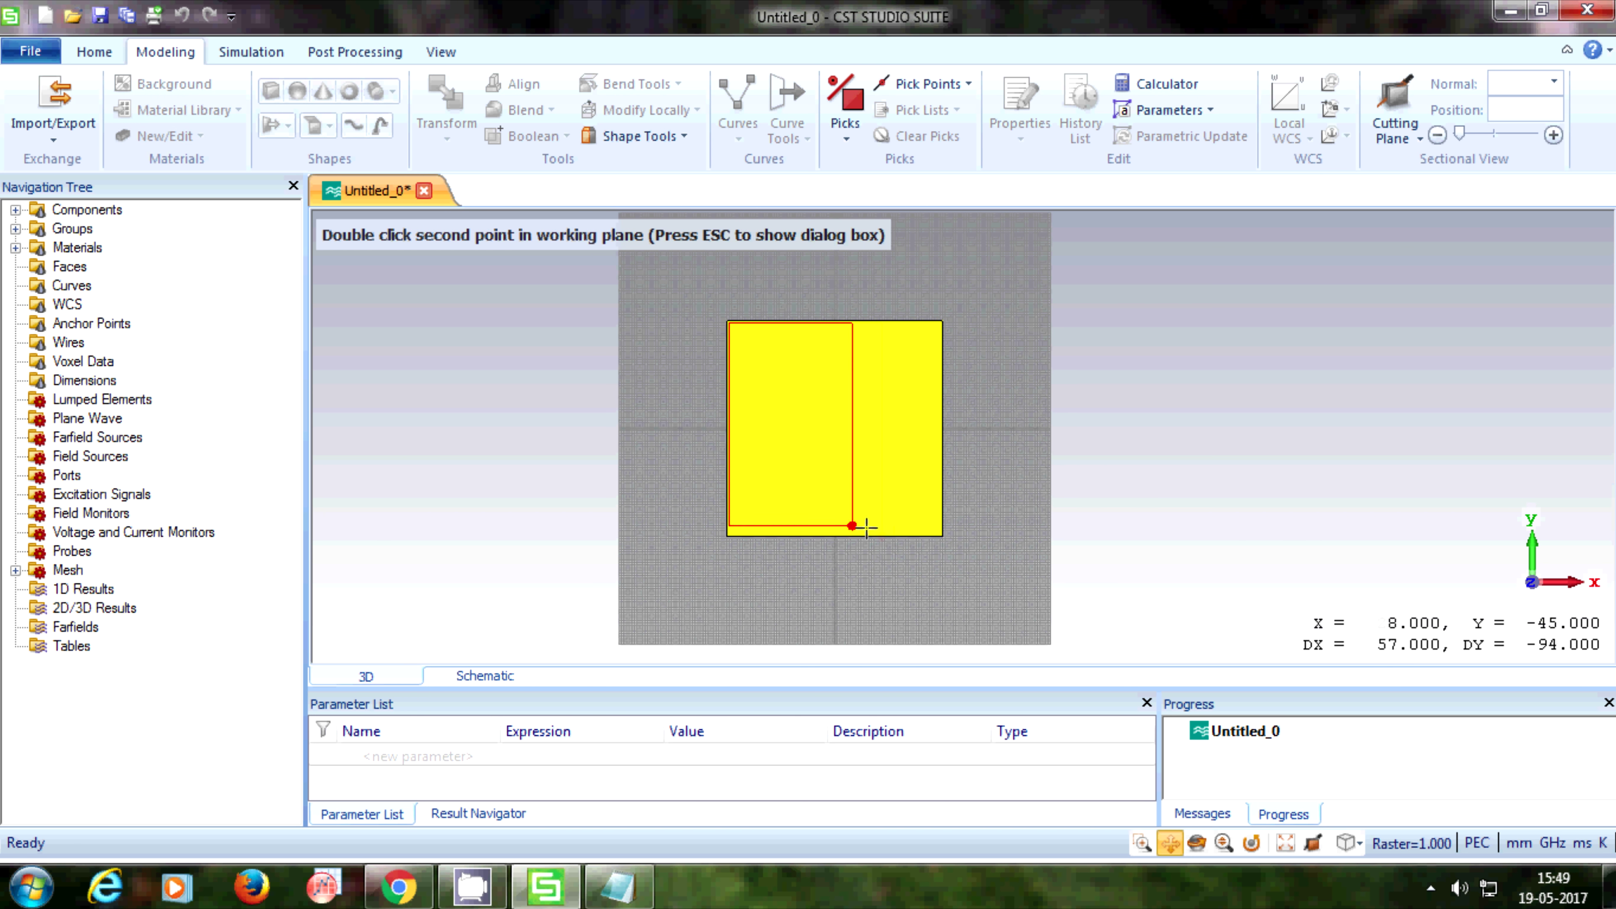
double_click(942, 537)
double_click(963, 526)
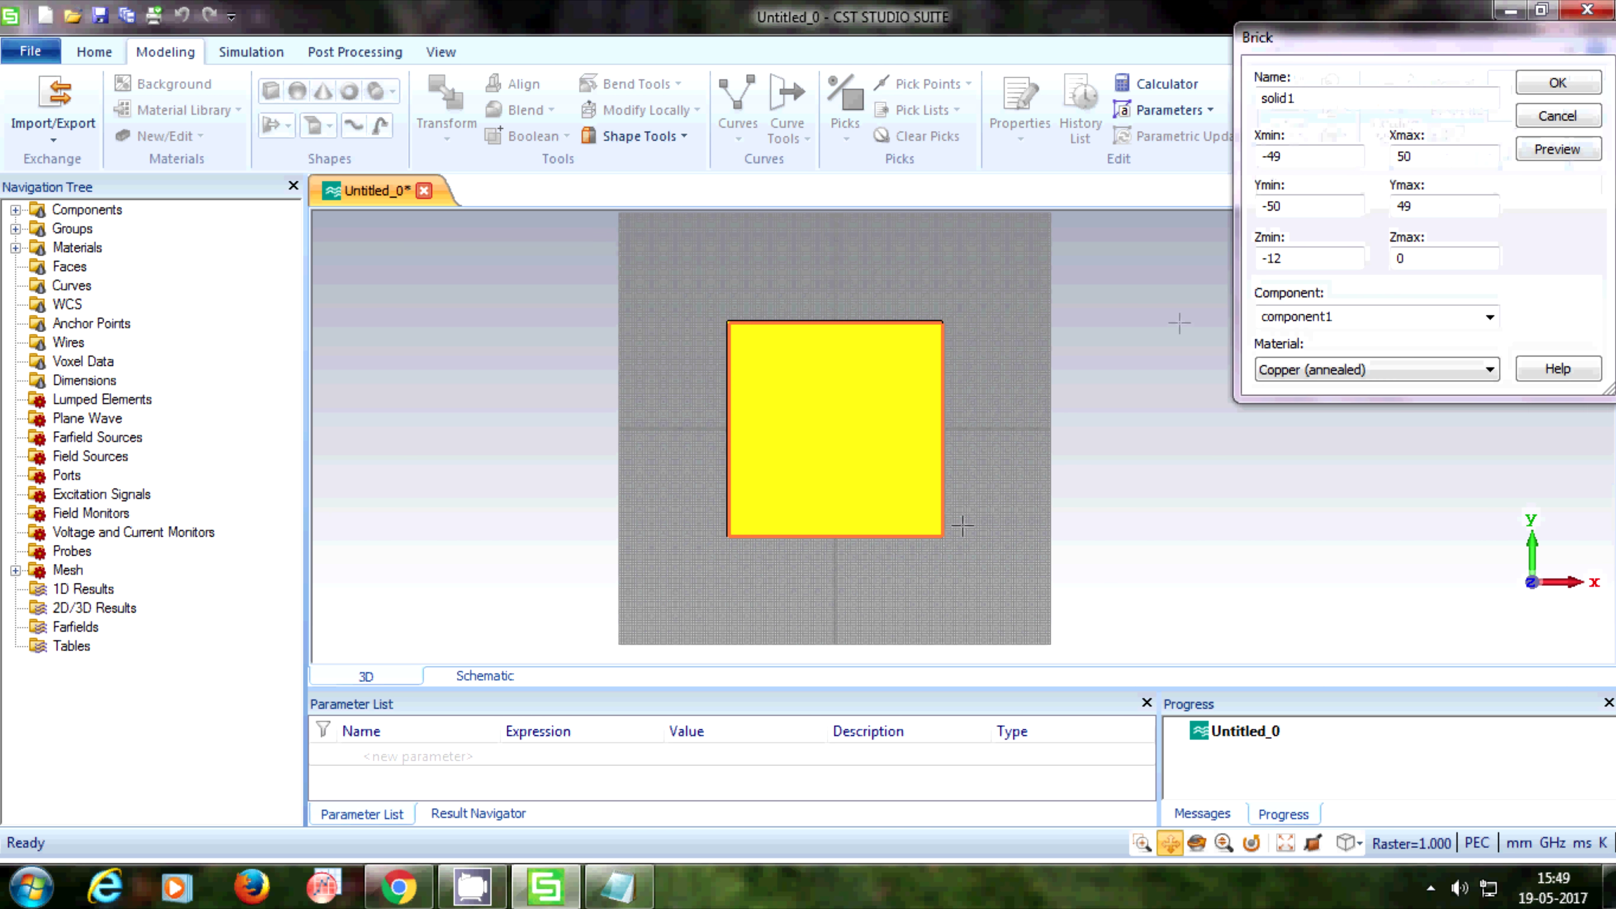
Set the new brick to X and Y from -50 to 50 and Z from 0.06 to 1.66, and name it substrate.
left_click(1288, 161)
key("BackSpace")
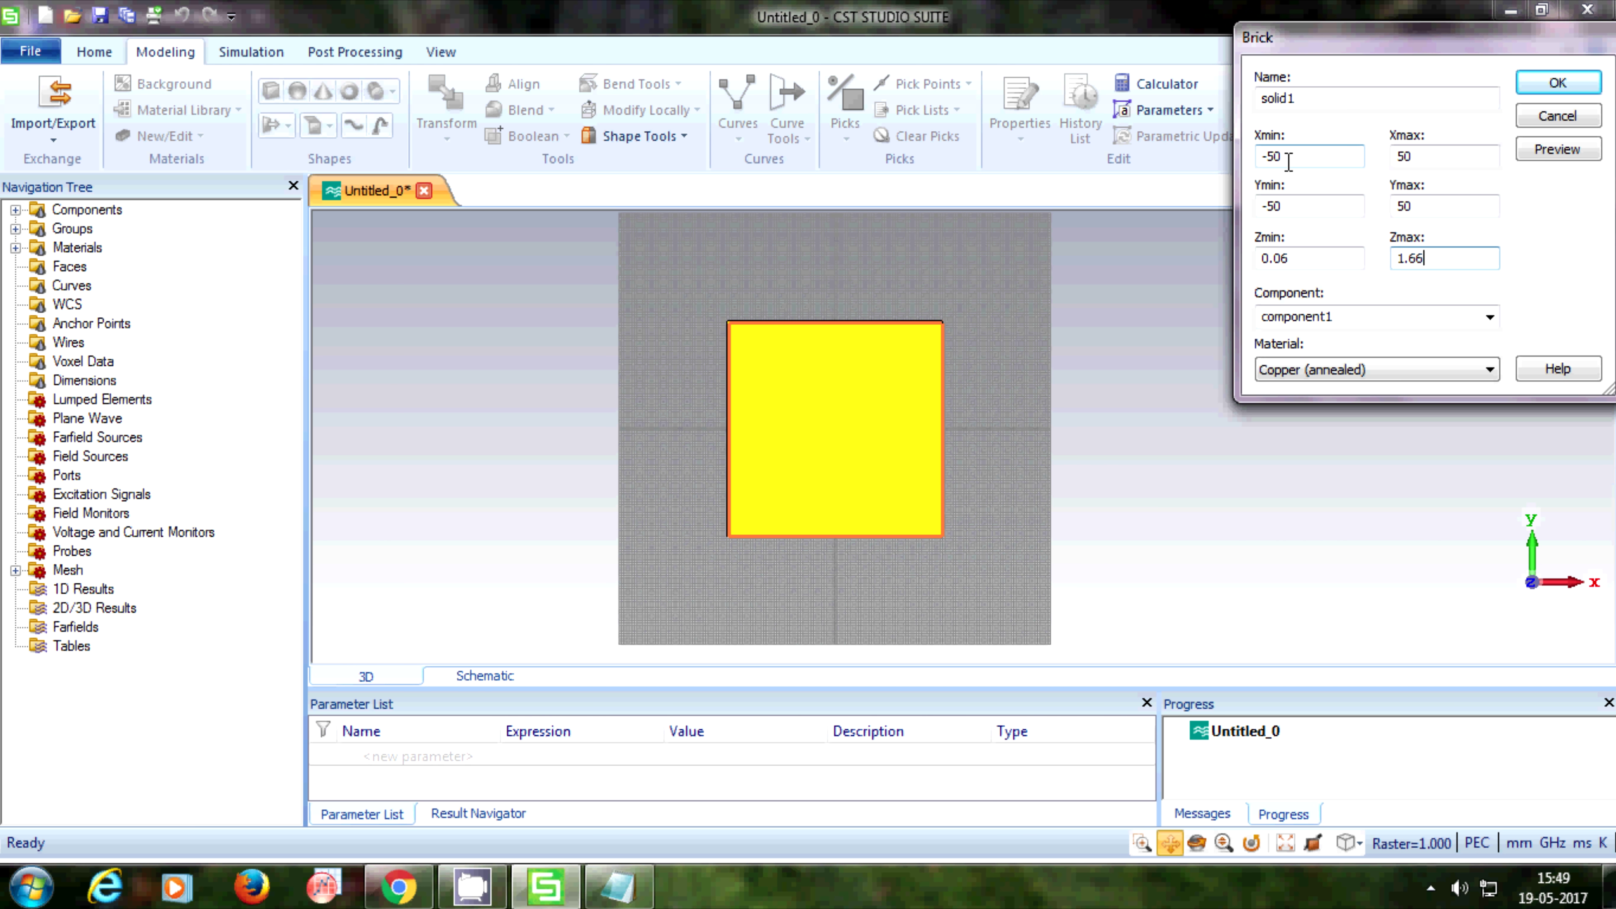
key("Tab")
type("s")
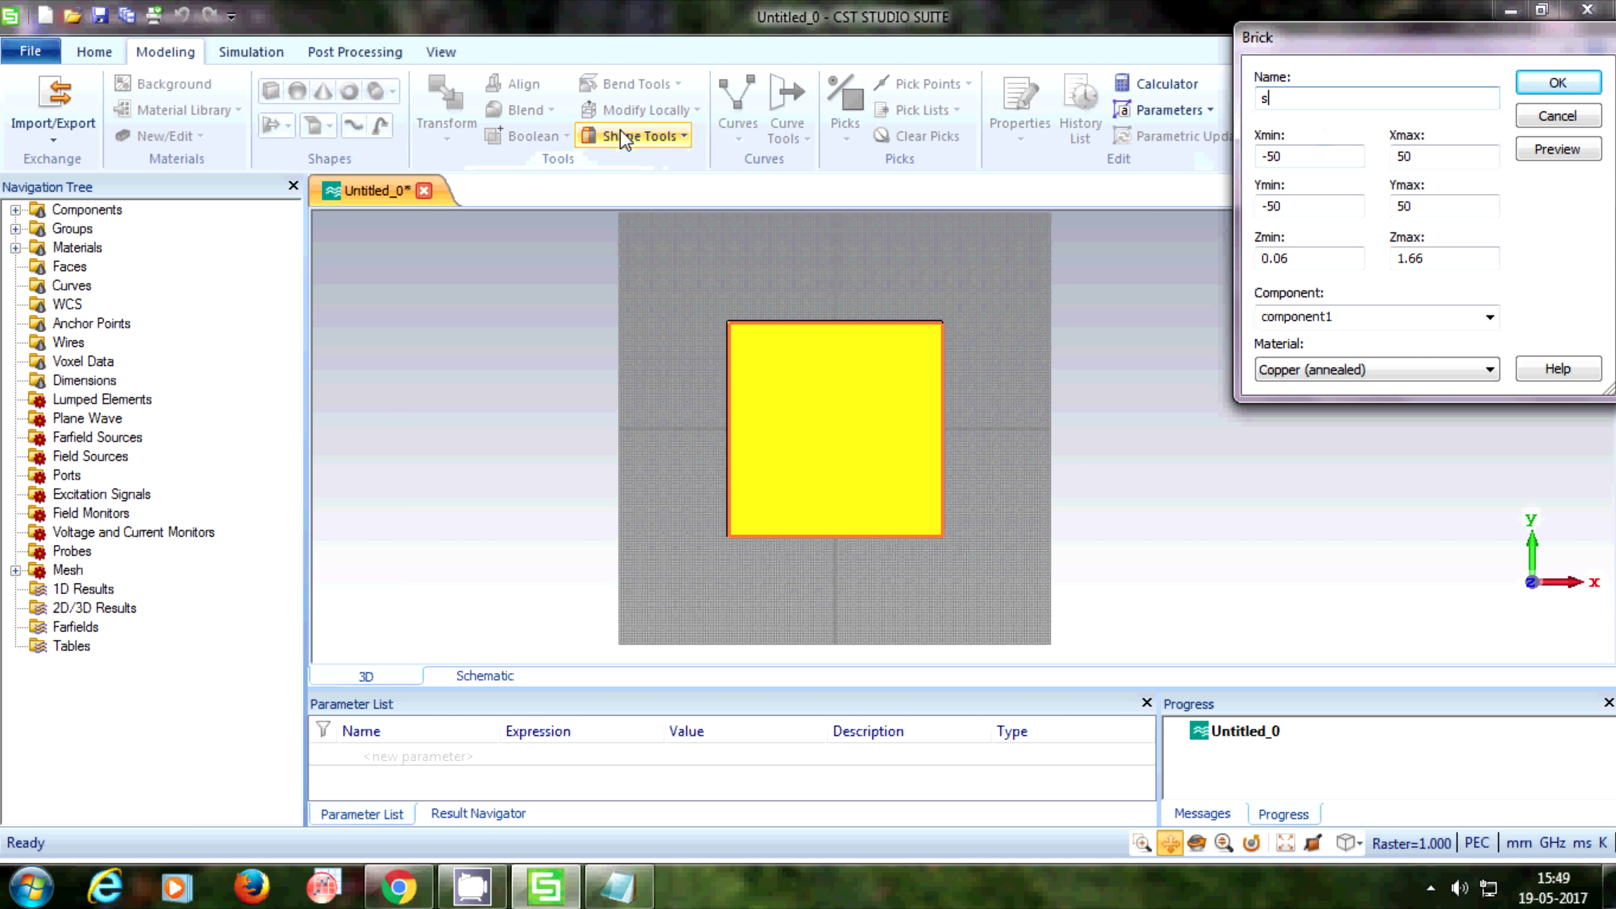
type("ubstrate")
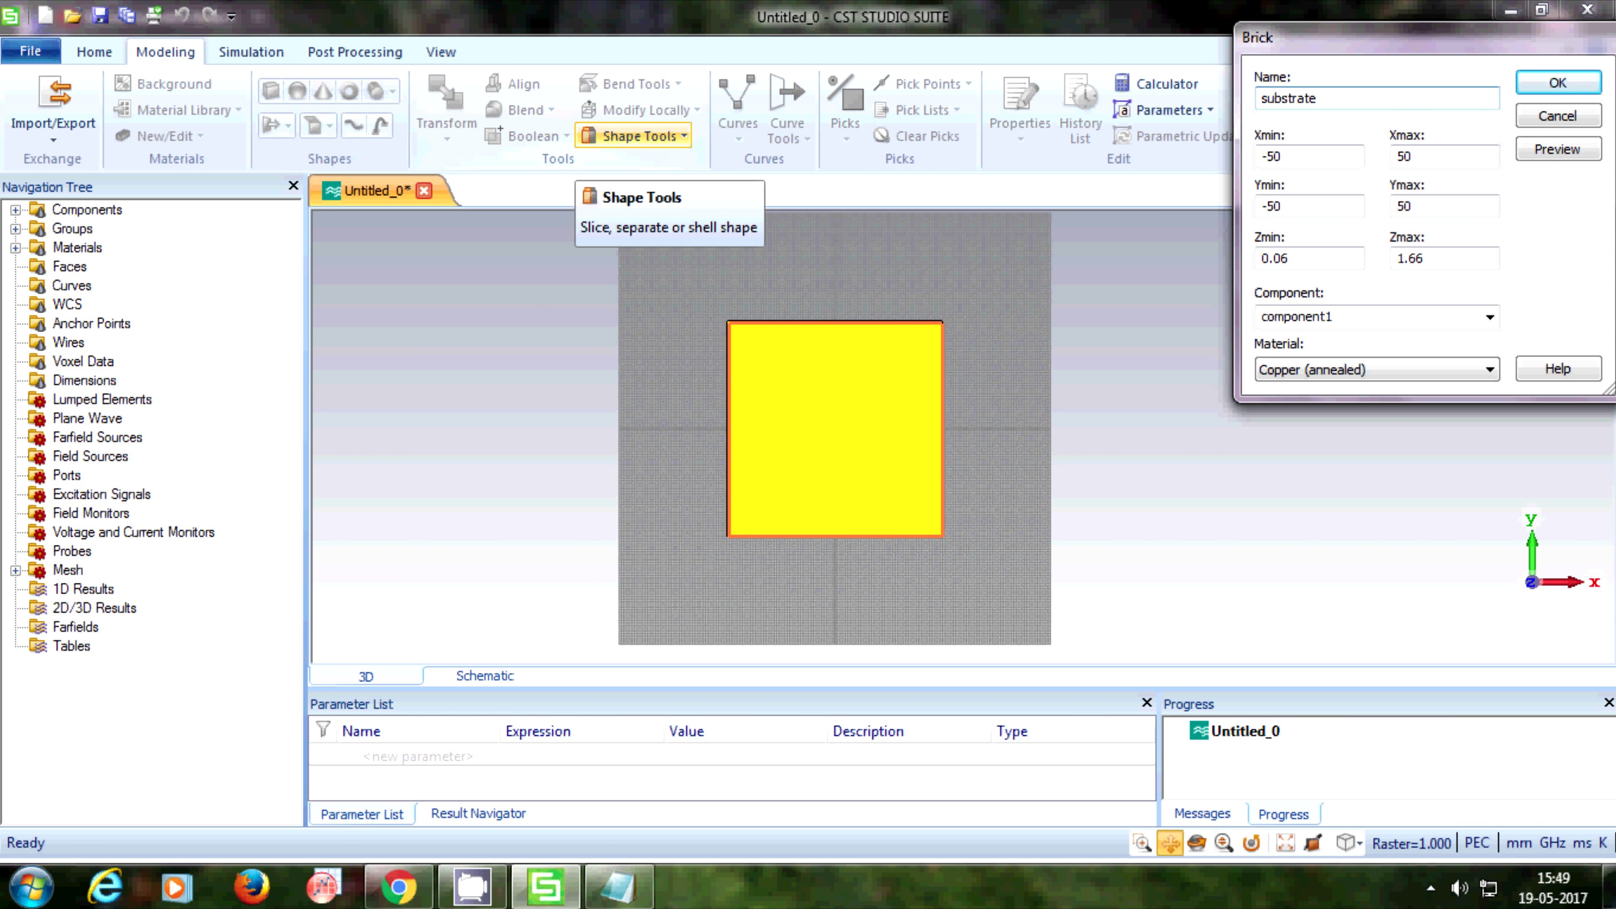
Load FR-4 (lossy) from the material library for the substrate and create the brick.
left_click(1324, 374)
left_click(1321, 417)
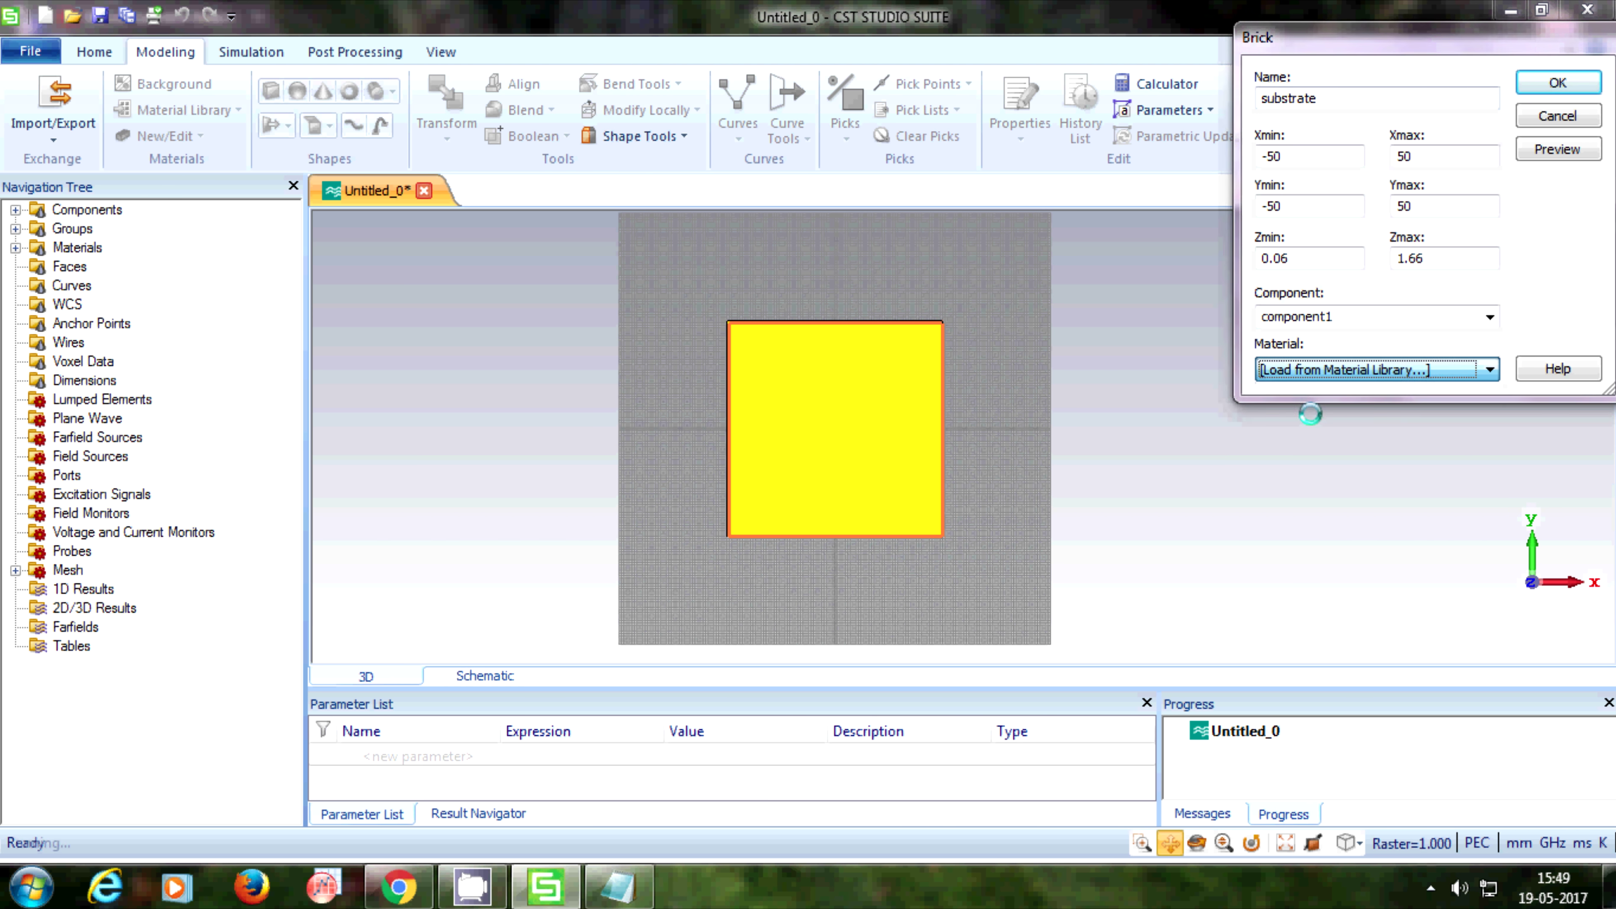
key("Down")
key("Down")
key("Down")
key("Down")
key("Down")
key("Down")
key("Down")
key("f")
key("Down")
key("Down")
key("Down")
key("Down")
key("Down")
key("Down")
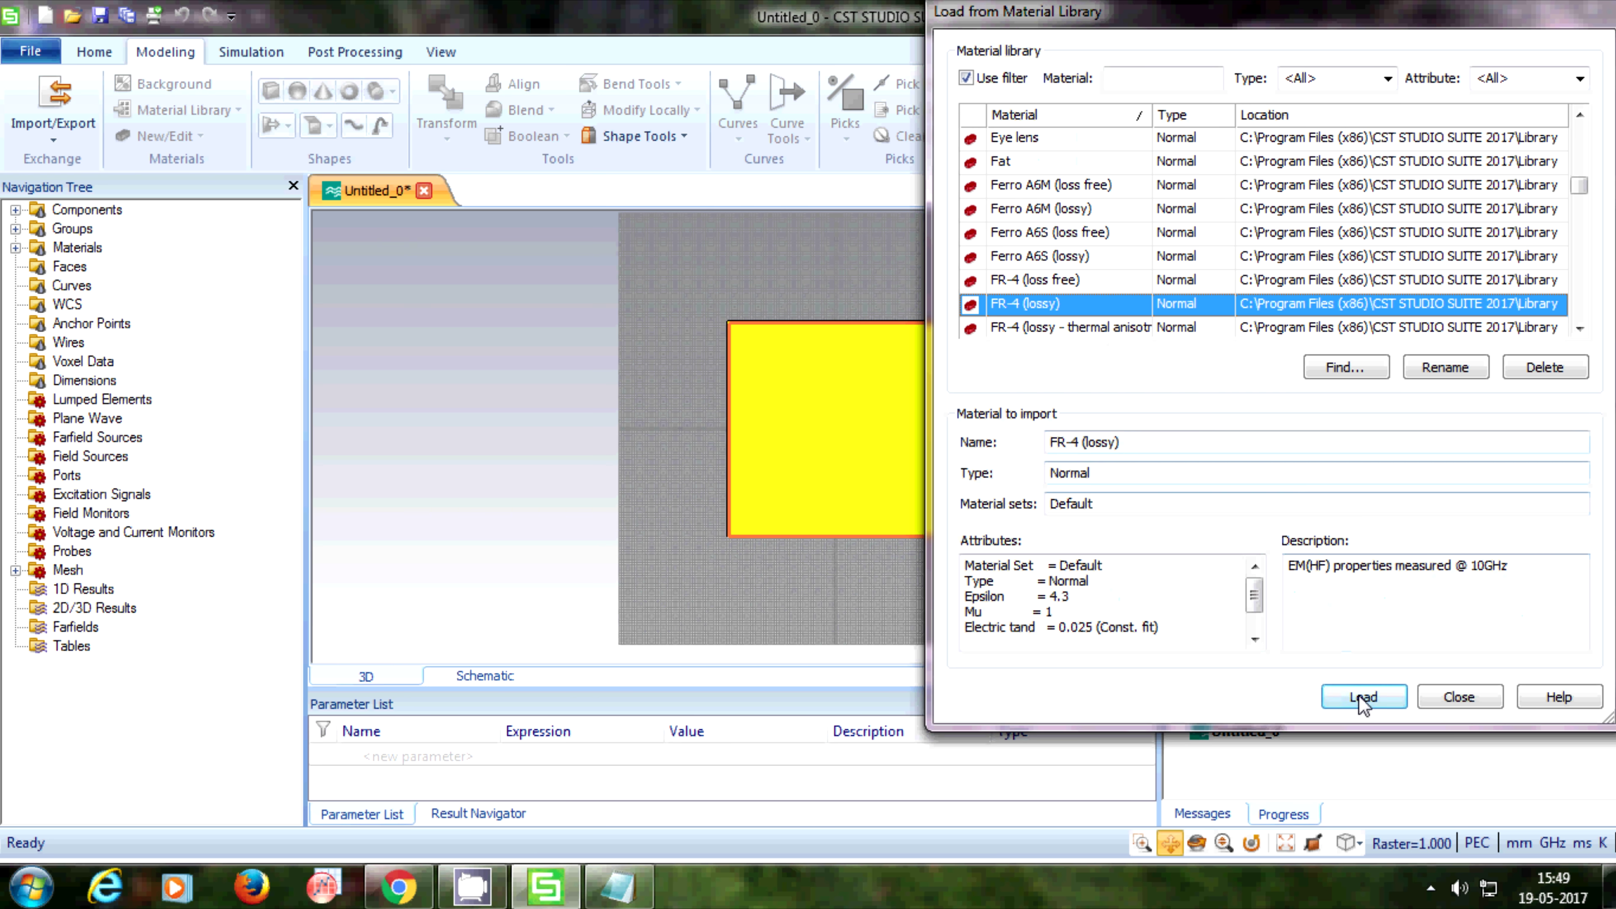
left_click(1358, 695)
left_click(1558, 83)
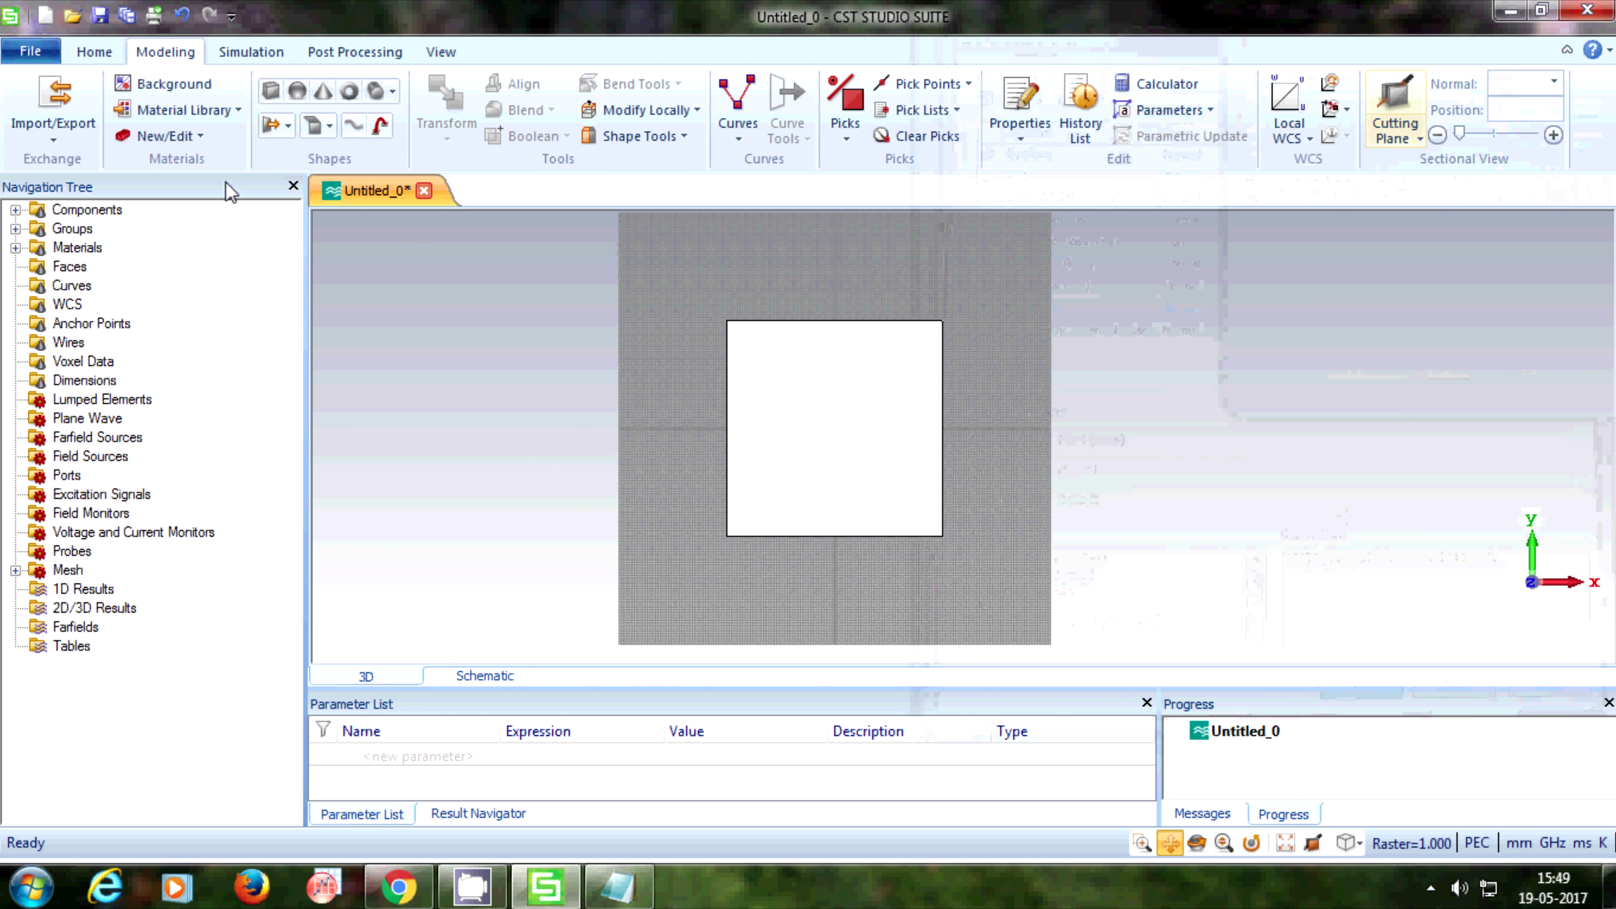
Save the project on the Desktop as "cst file".
key("ctrl+s")
left_click(431, 350)
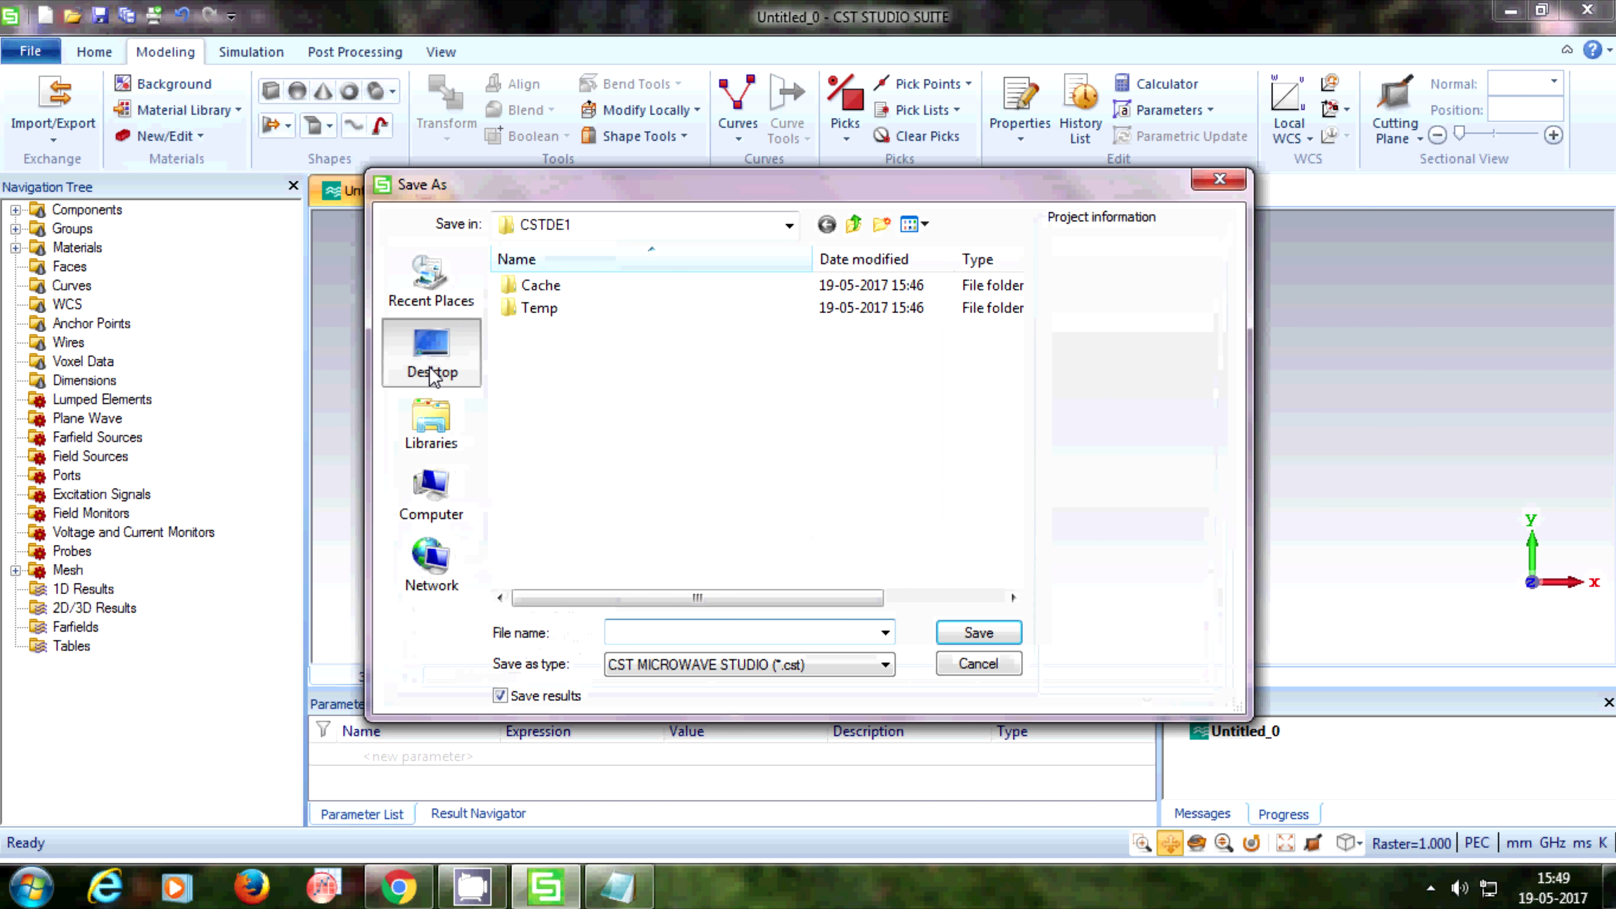
left_click(655, 631)
type("cs")
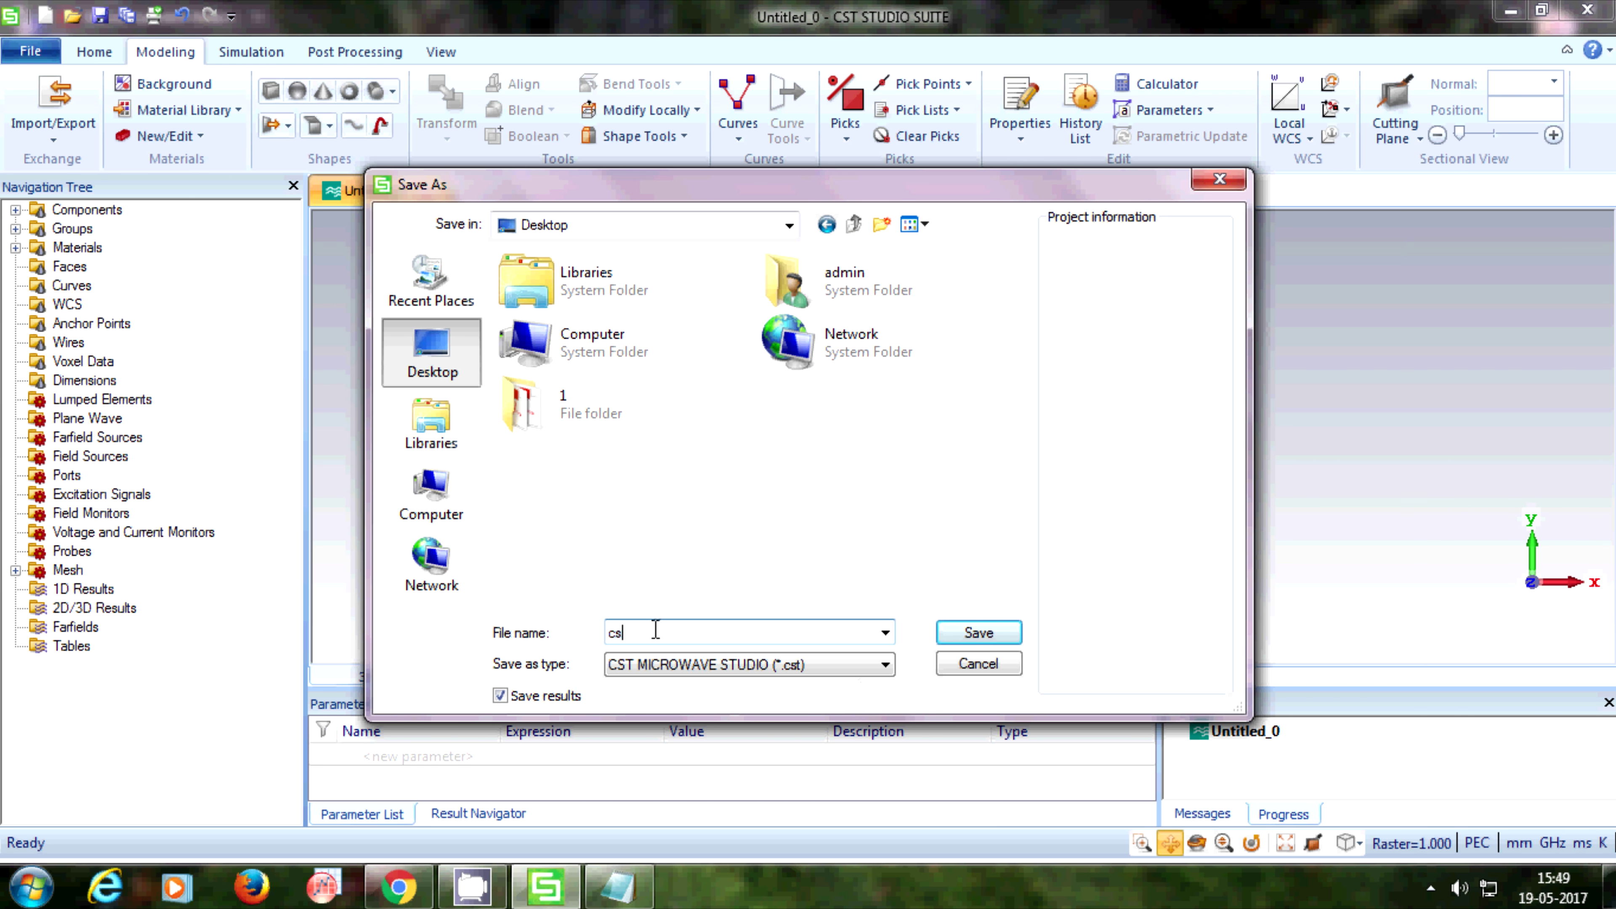
type("t file")
key("Return")
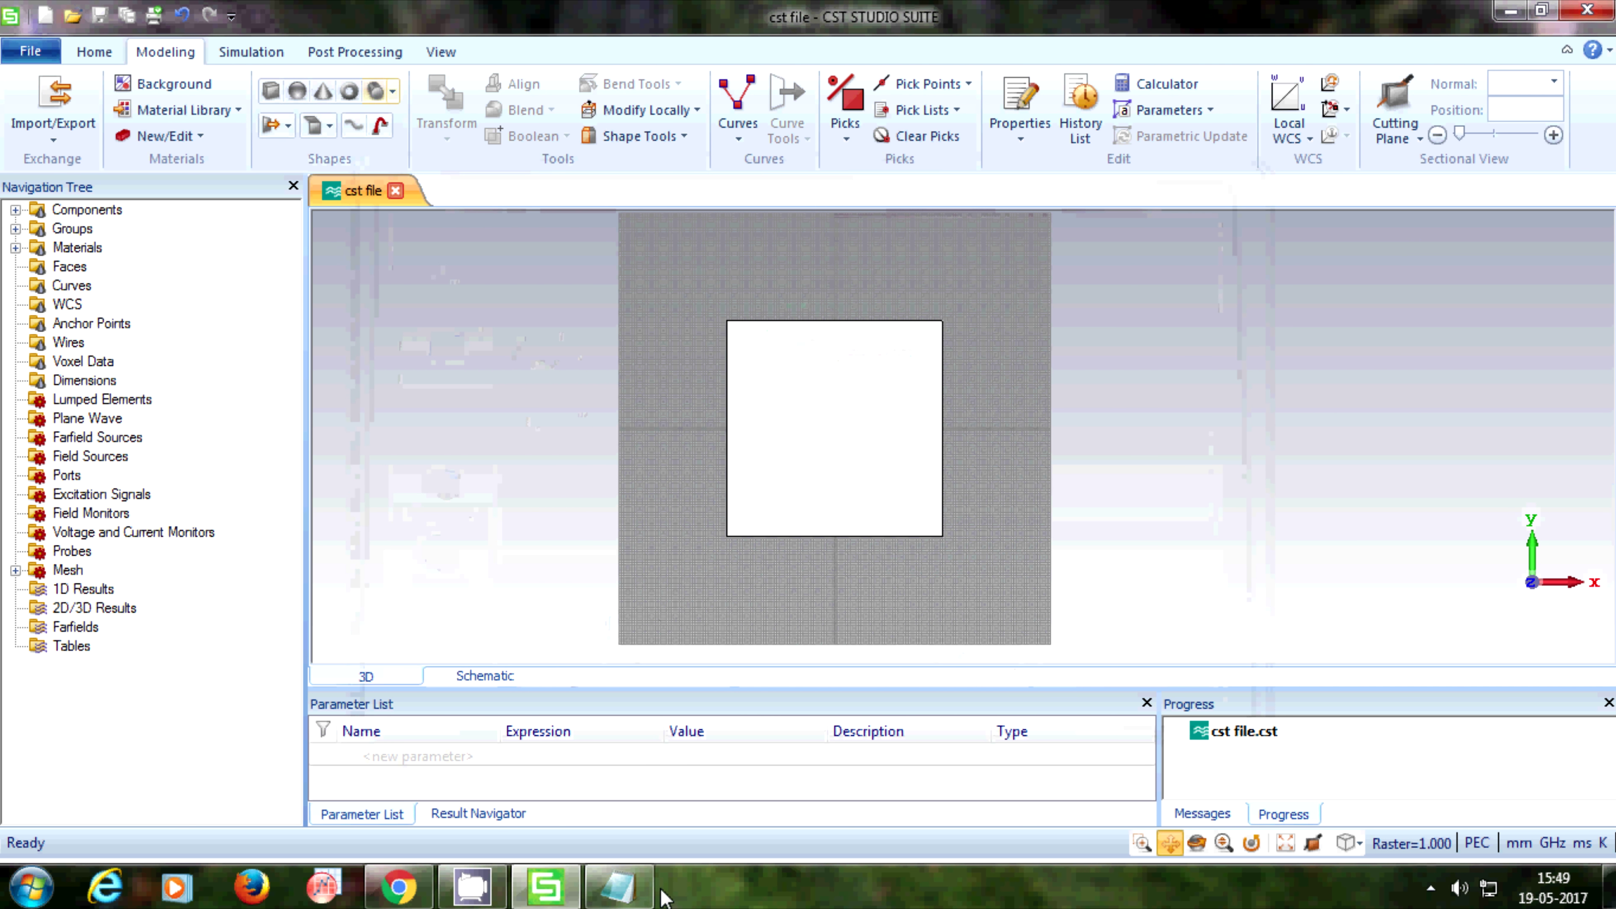
Switch to Chrome and examine the patch antenna tutorial video for the cylinder dimensions, pausing at the cylinder settings.
left_click(399, 887)
left_click(506, 388)
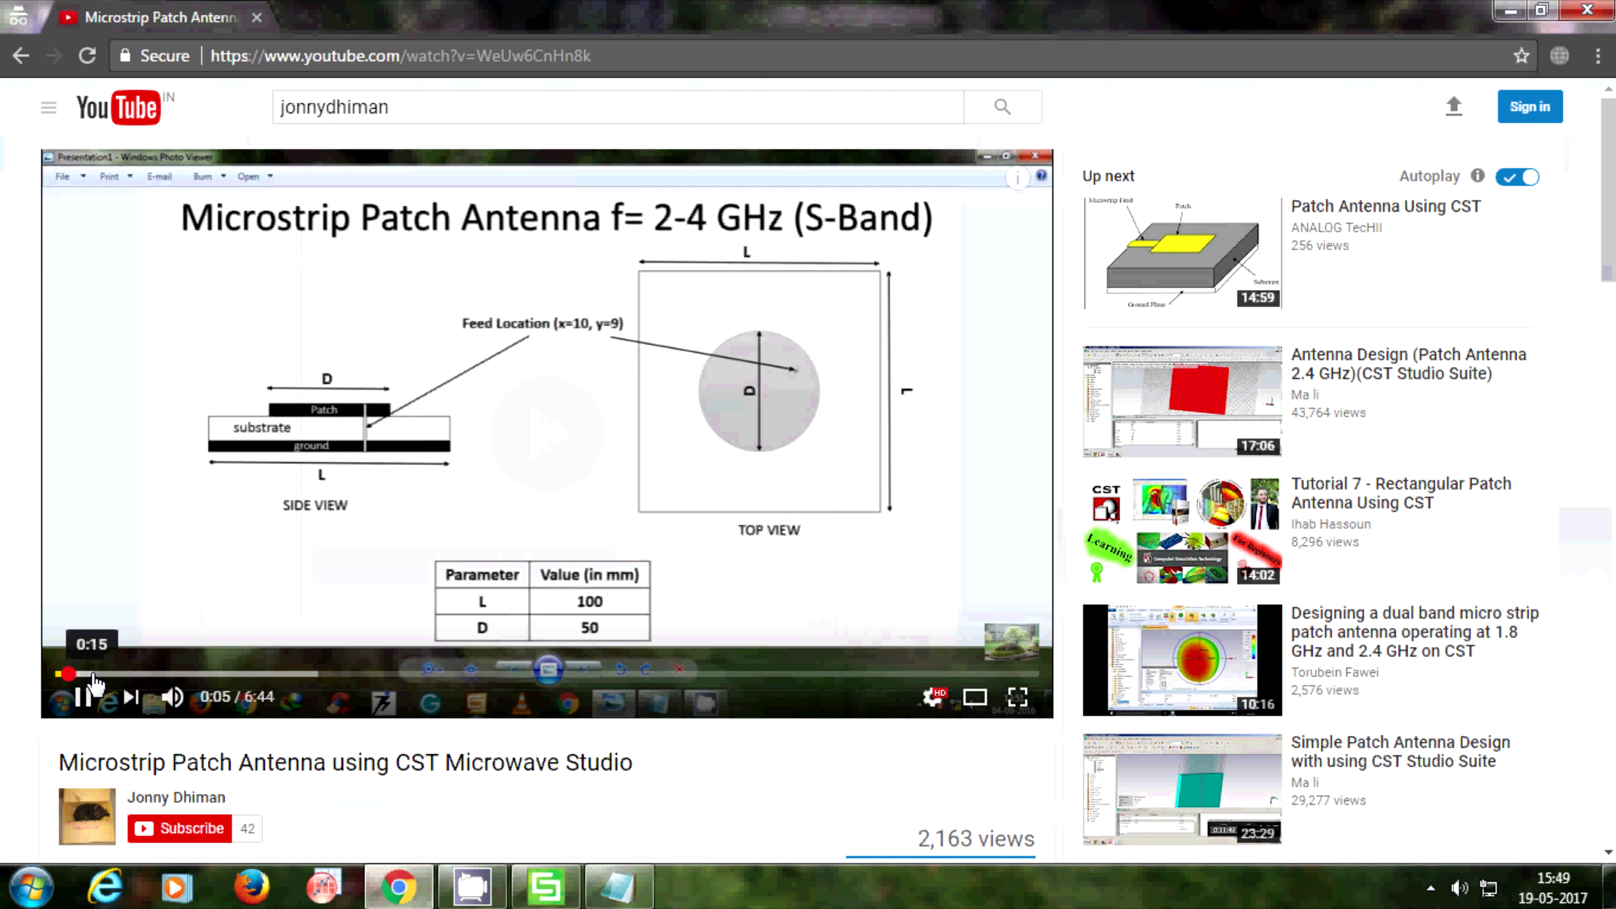
left_click_drag(79, 673, 198, 673)
left_click(518, 393)
left_click(519, 393)
left_click(219, 673)
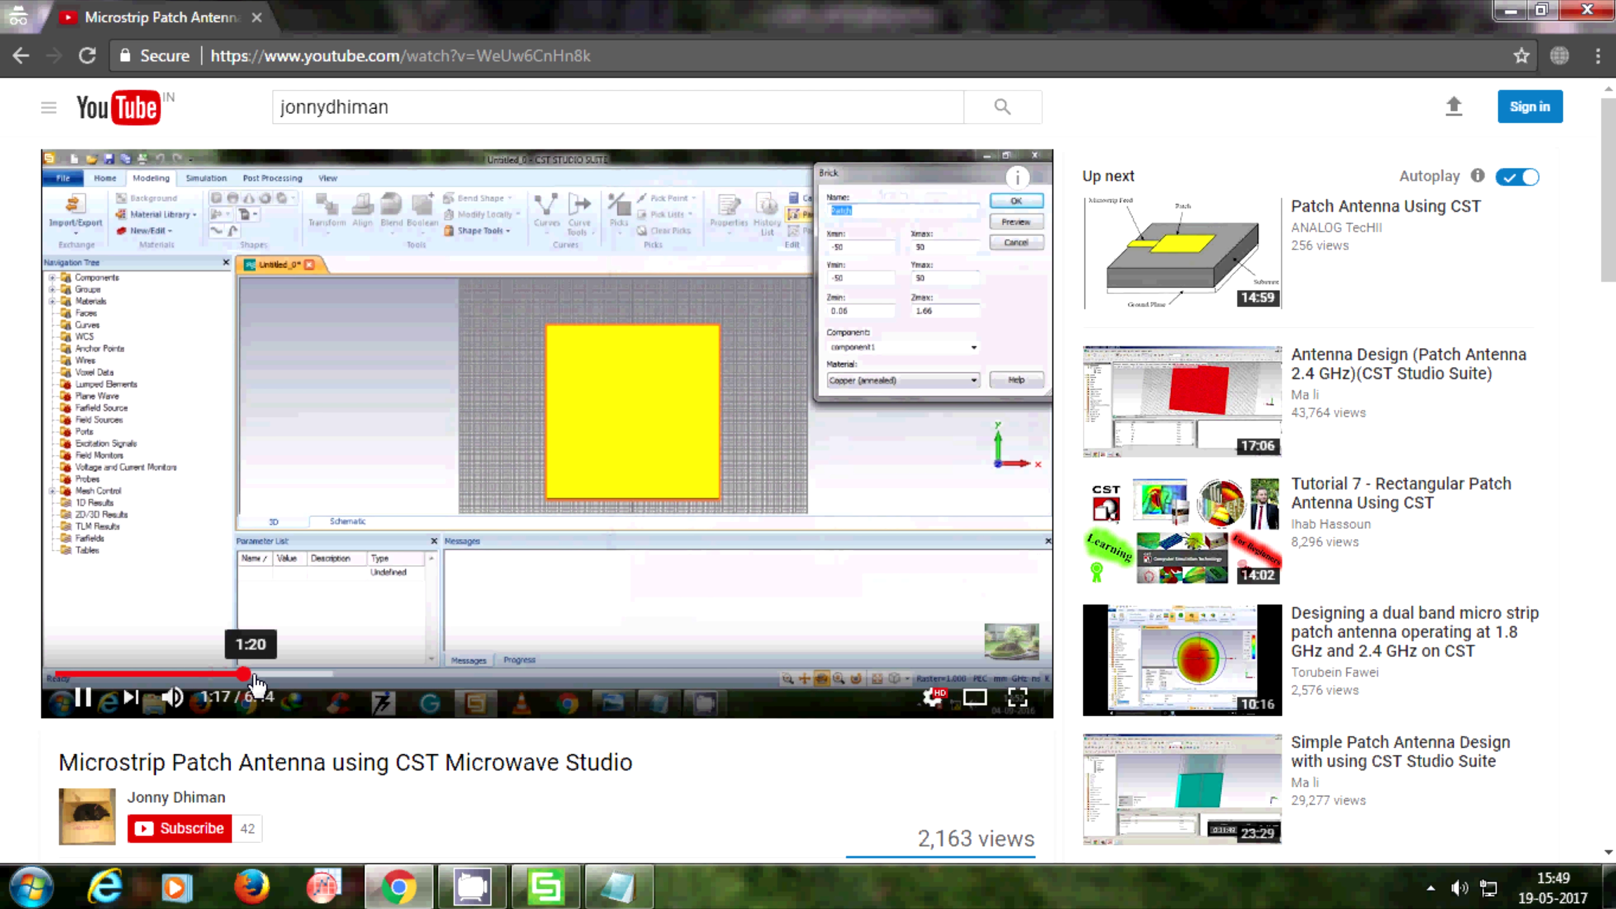
left_click(252, 673)
left_click(264, 674)
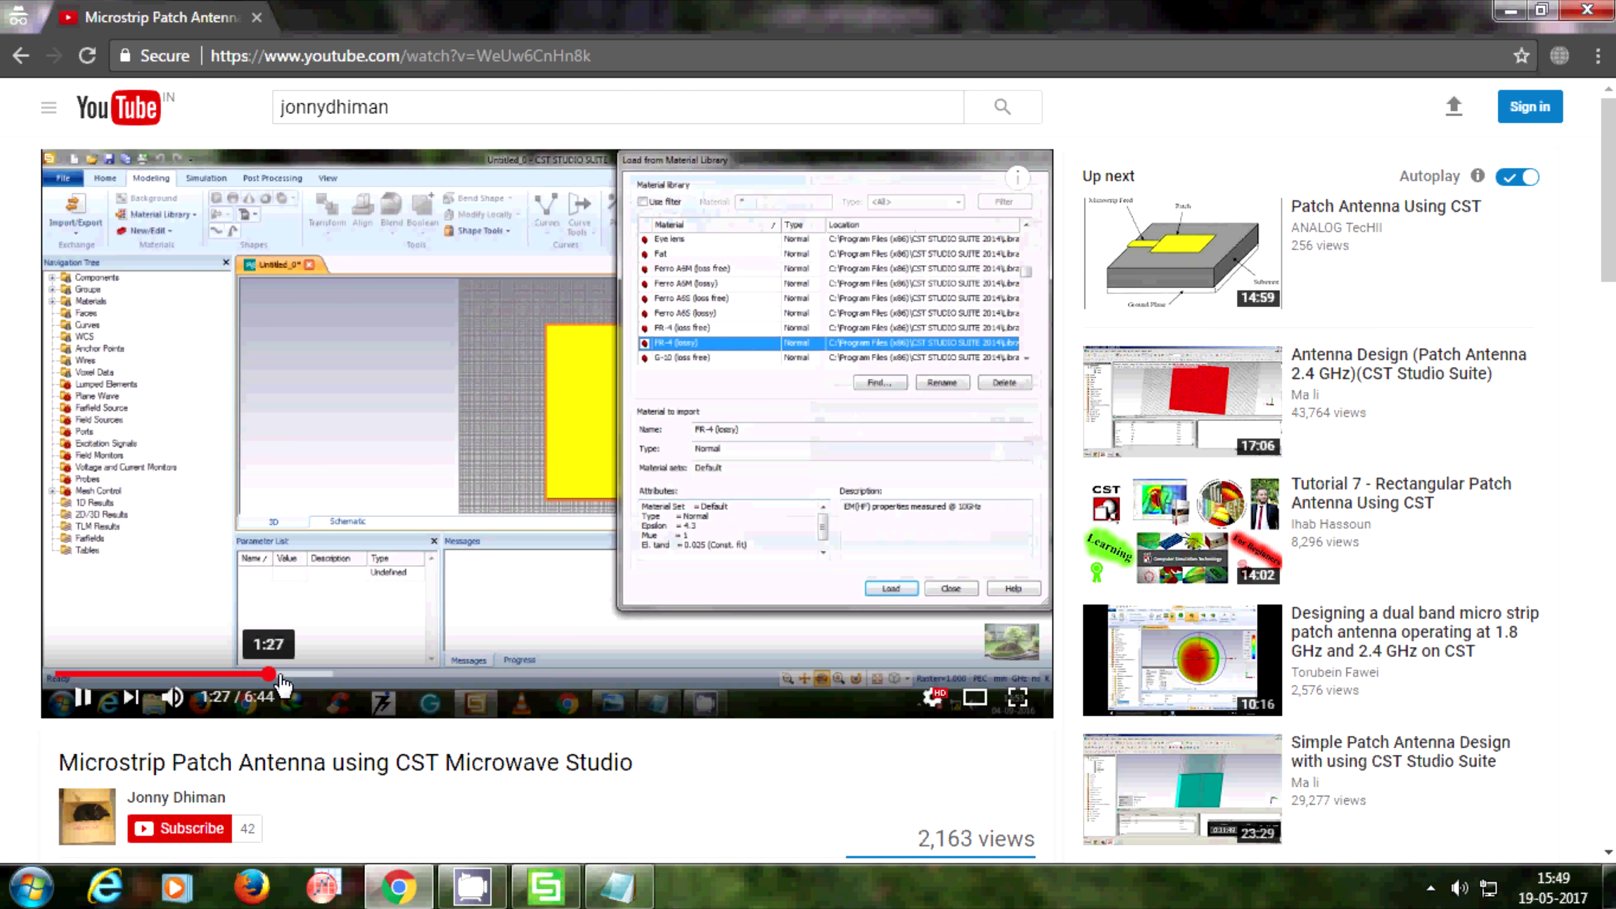
left_click(281, 674)
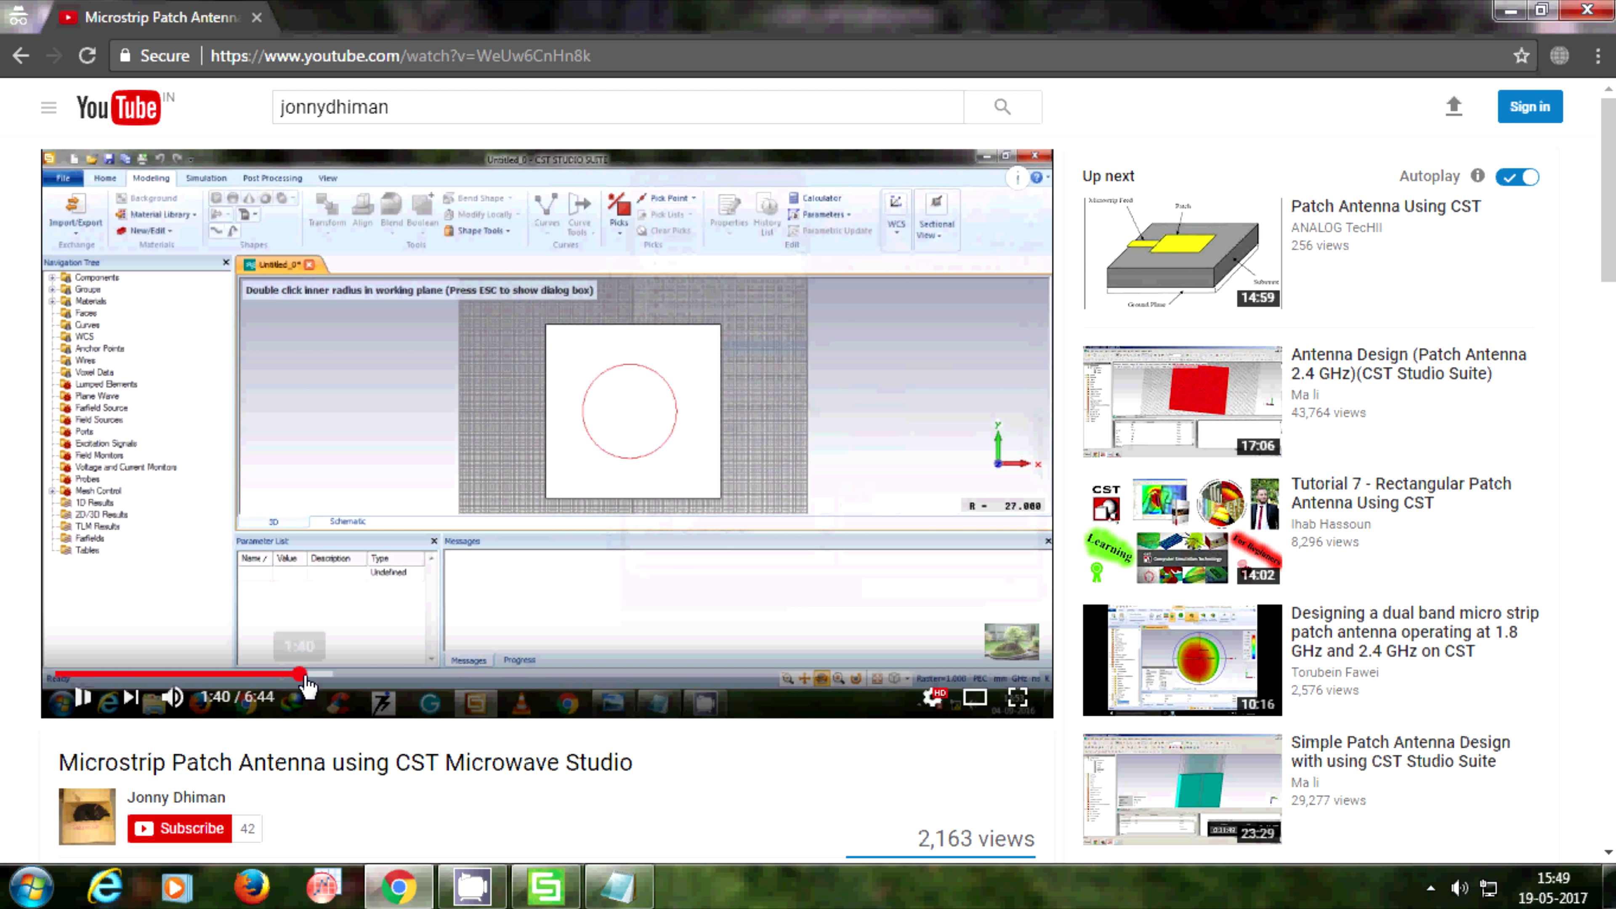
left_click(311, 675)
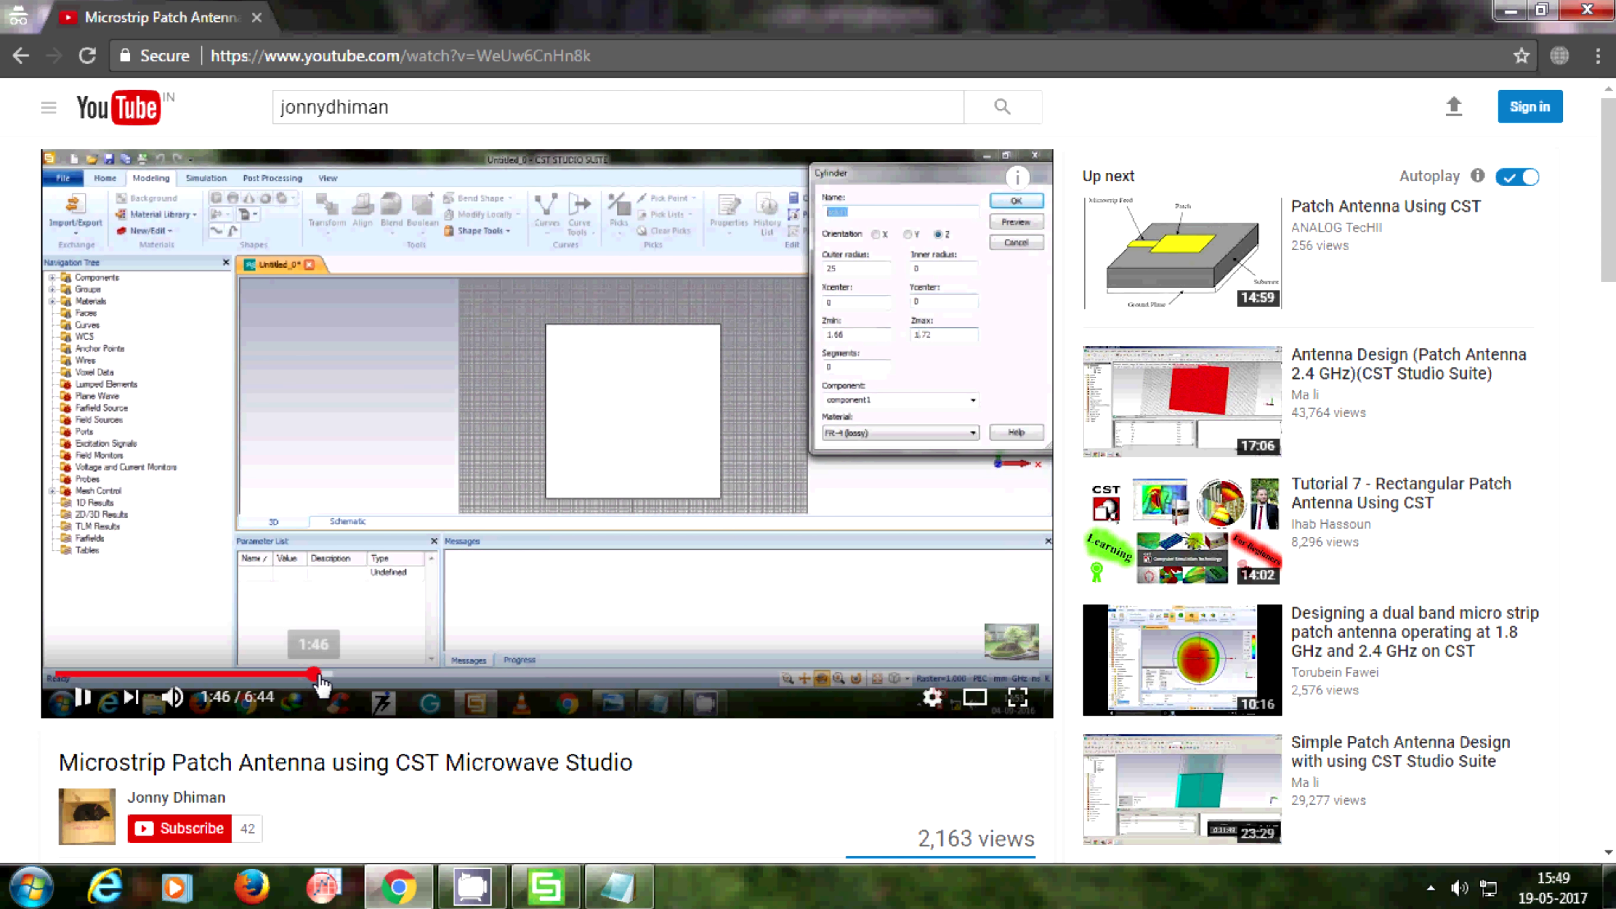
left_click(361, 497)
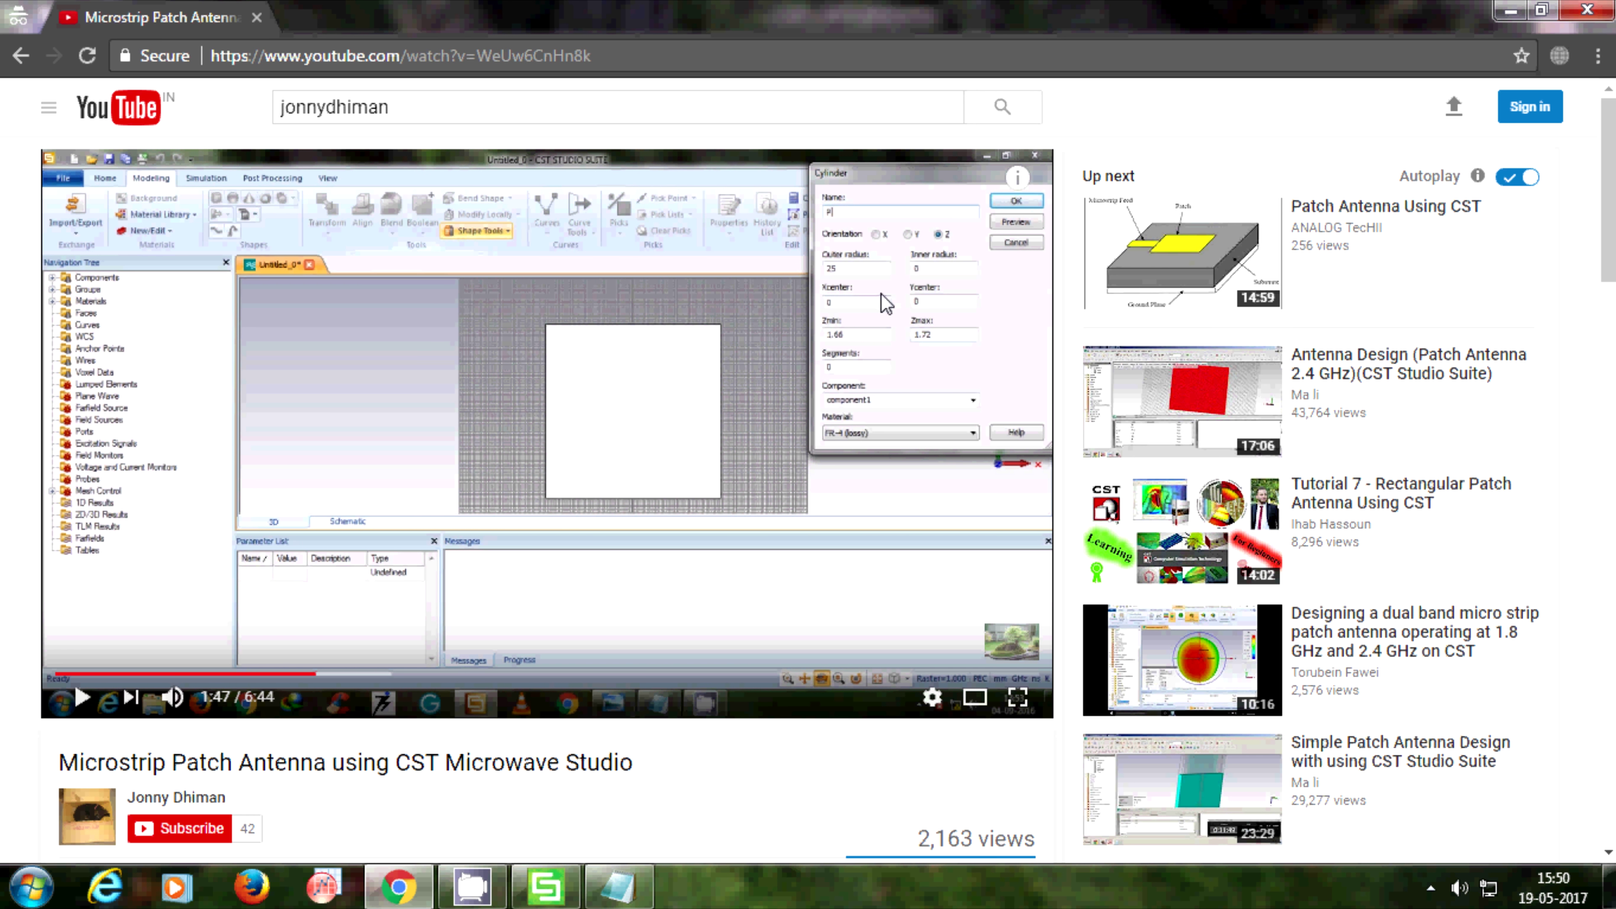
Switch to CST Studio Suite and draw a cylinder near the substrate's centre with a radius of about 28 mm.
left_click(546, 886)
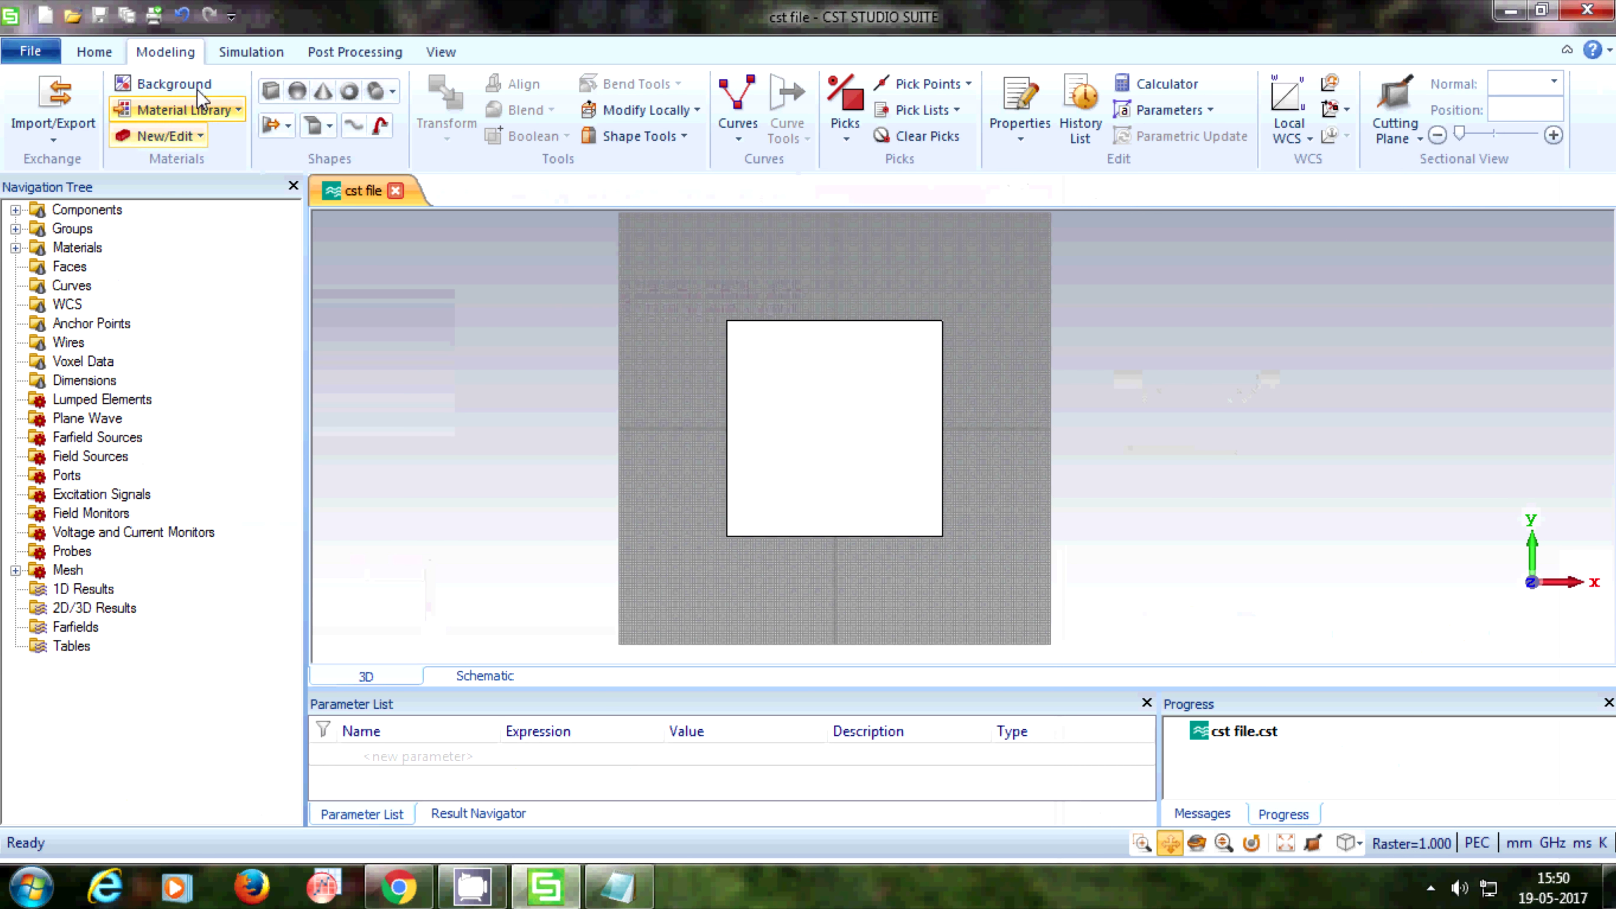
left_click(375, 91)
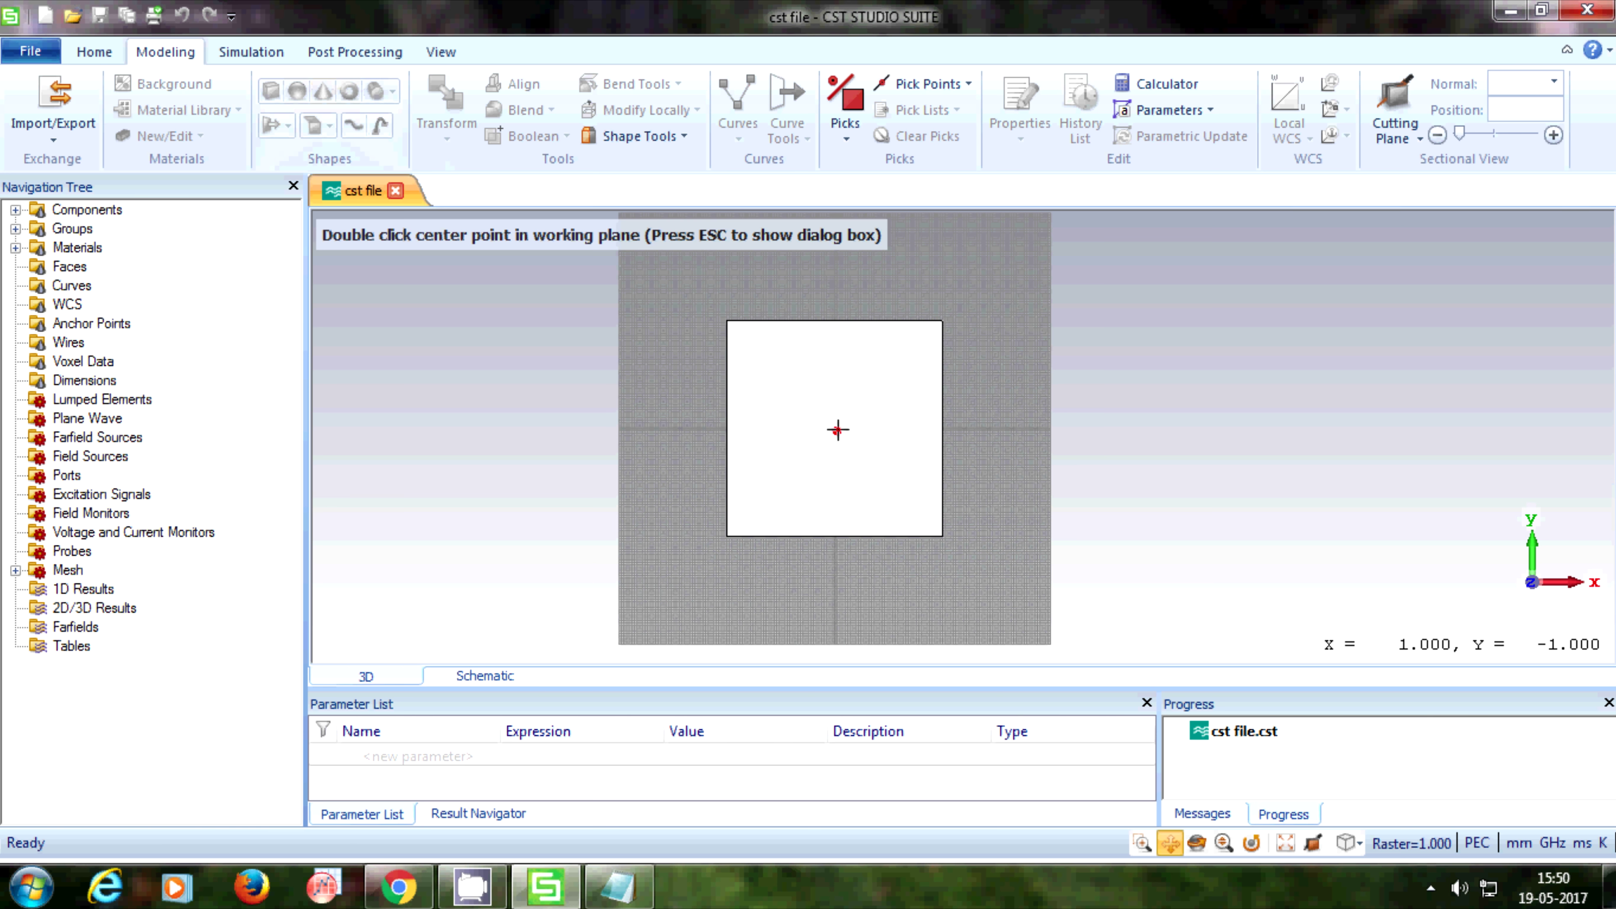
double_click(835, 424)
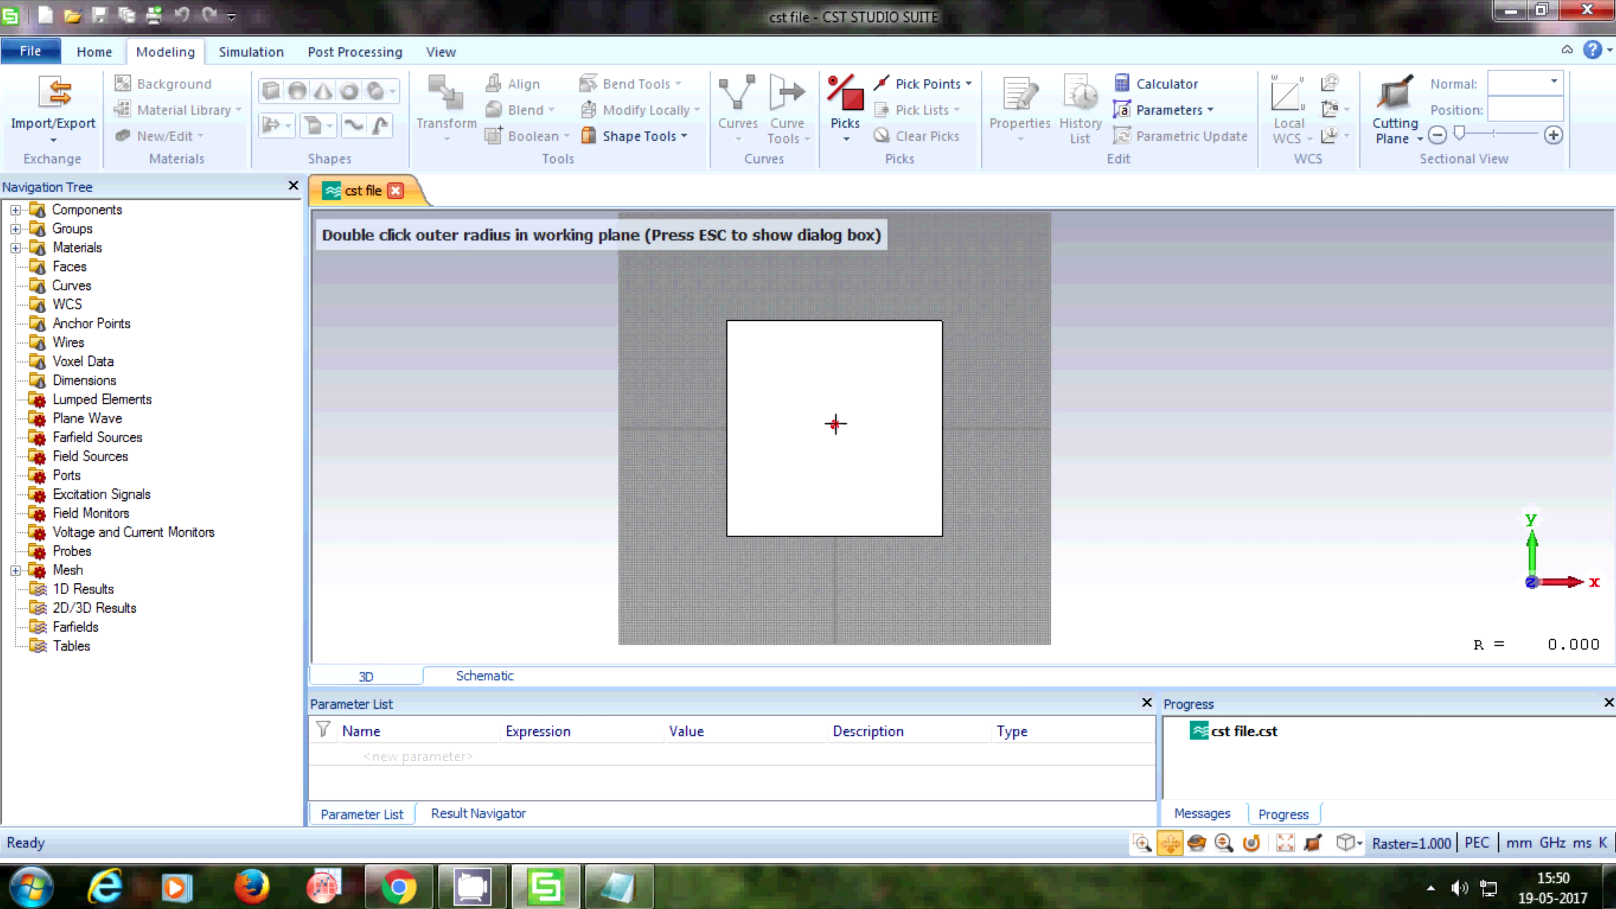
double_click(871, 474)
key("Escape")
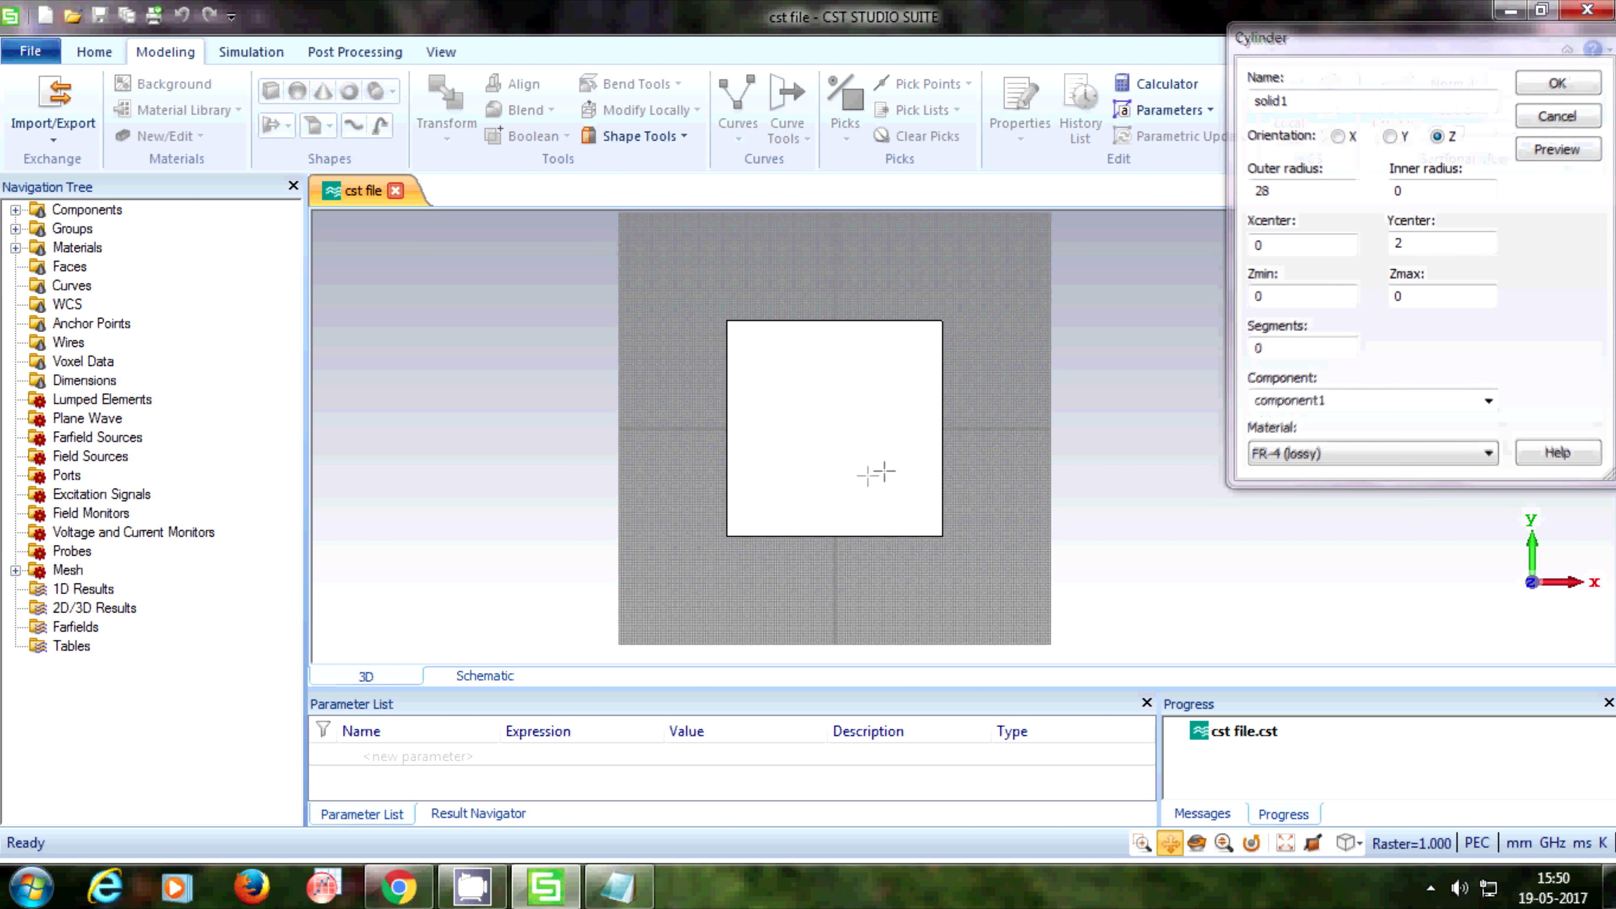
Create the cylinder as patch with outer radius 25, centre 0, 0, Z from 1.66 to 1.72 and Copper (annealed), and save the project.
type("25")
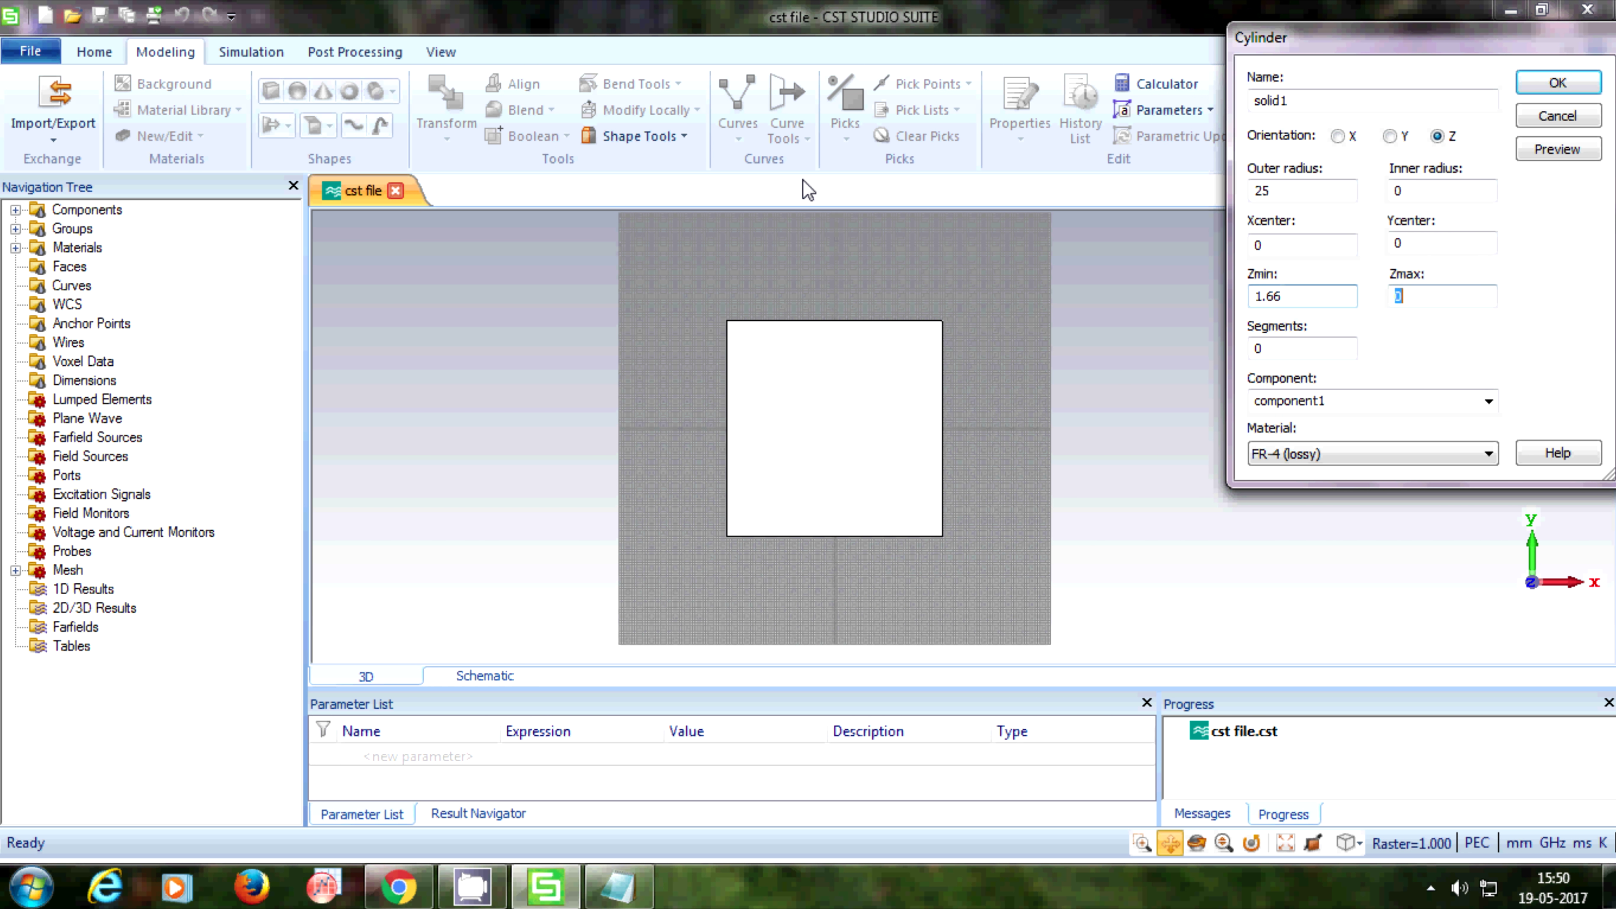
key("Tab")
key("Tab")
key("Tab")
key("c")
key("Tab")
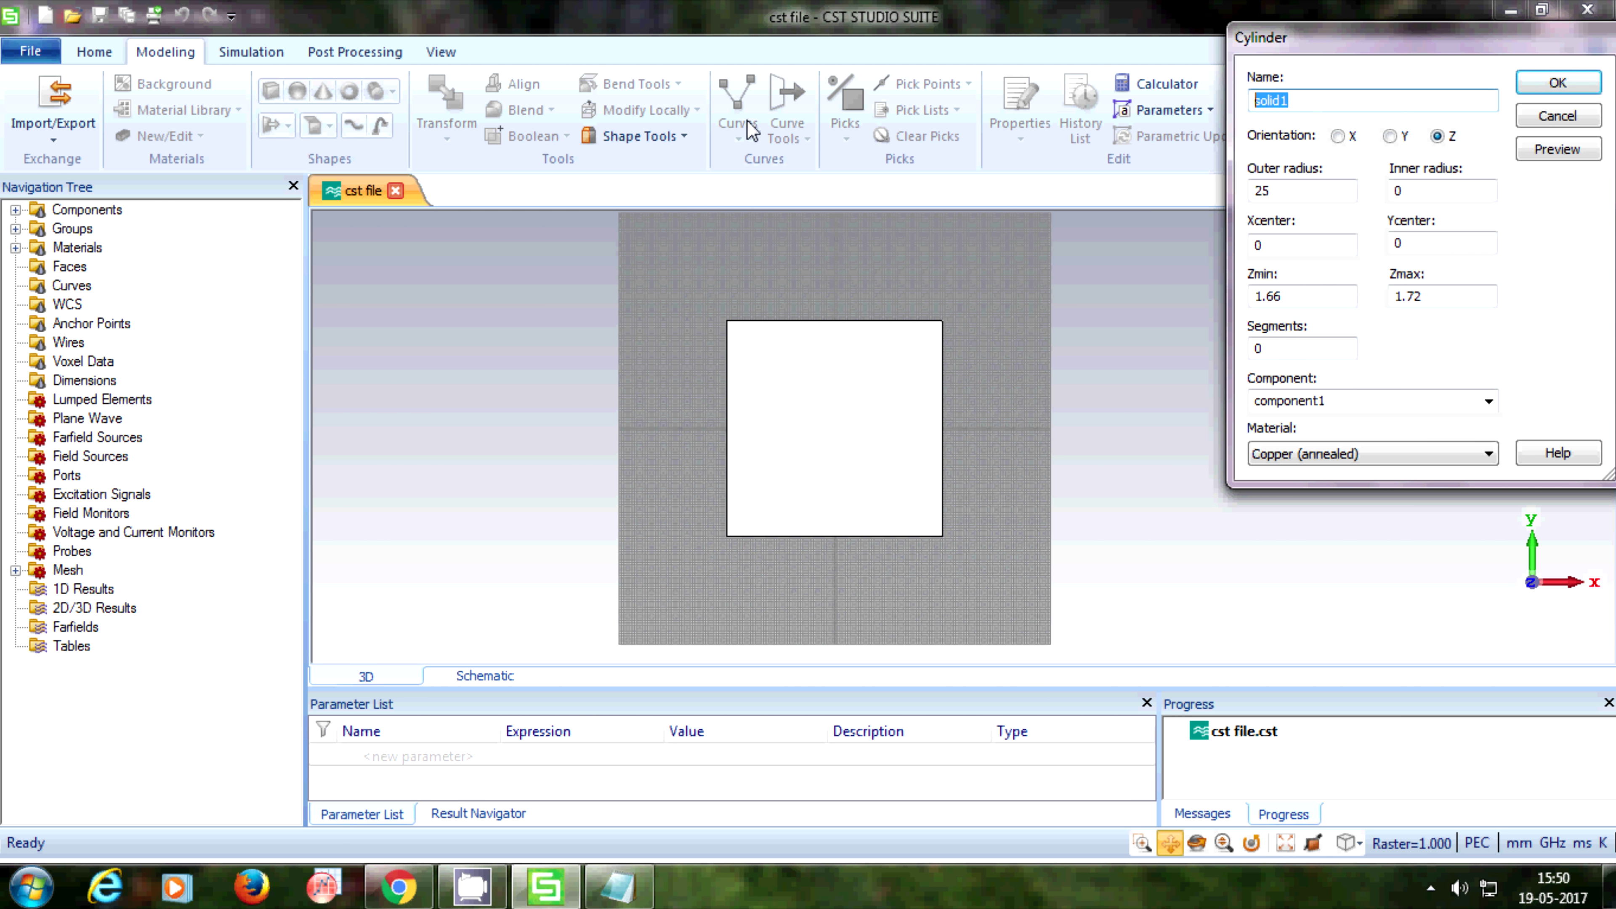
type("patch")
key("Return")
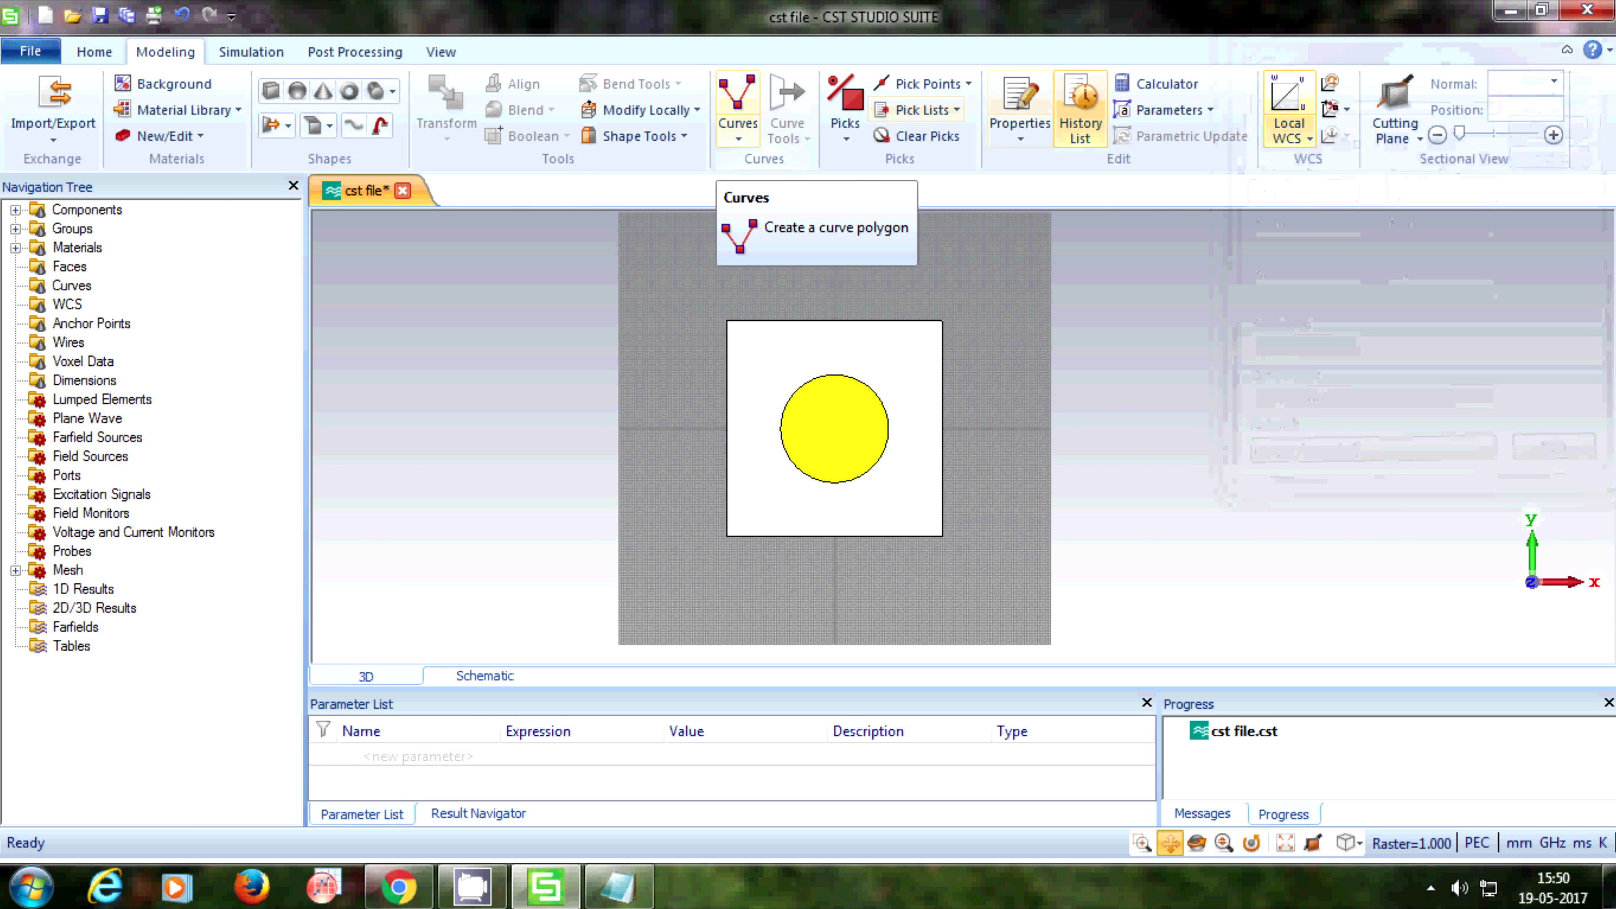
left_click(99, 15)
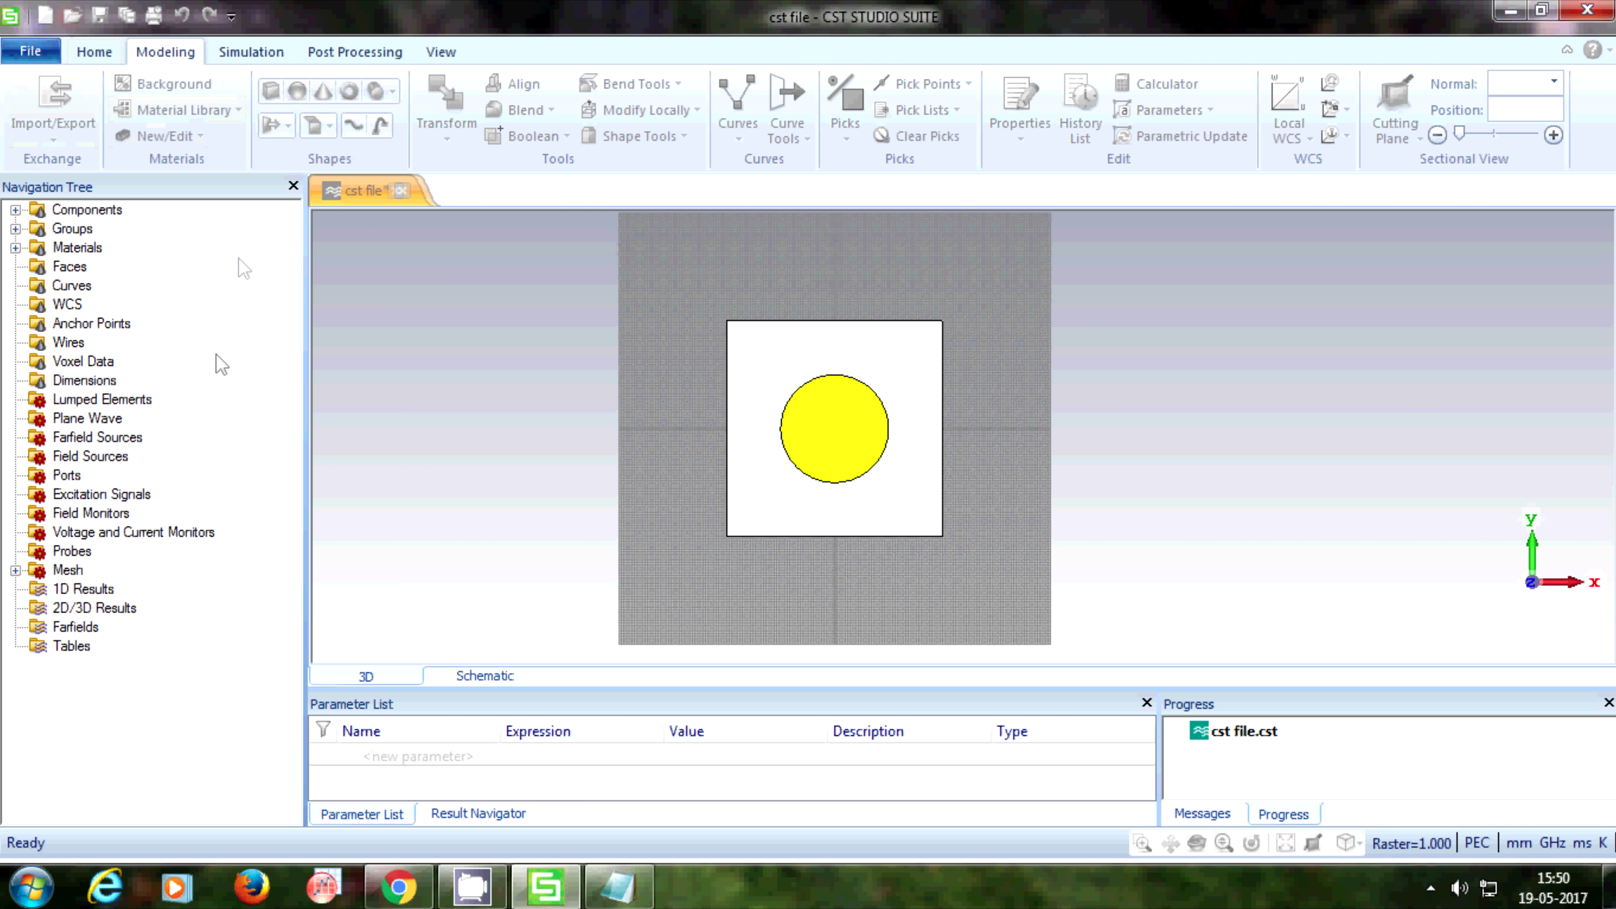
Switch to Chrome and examine the tutorial video full screen for the frequency range settings, pausing it and checking its quality options.
mouse_move(432, 890)
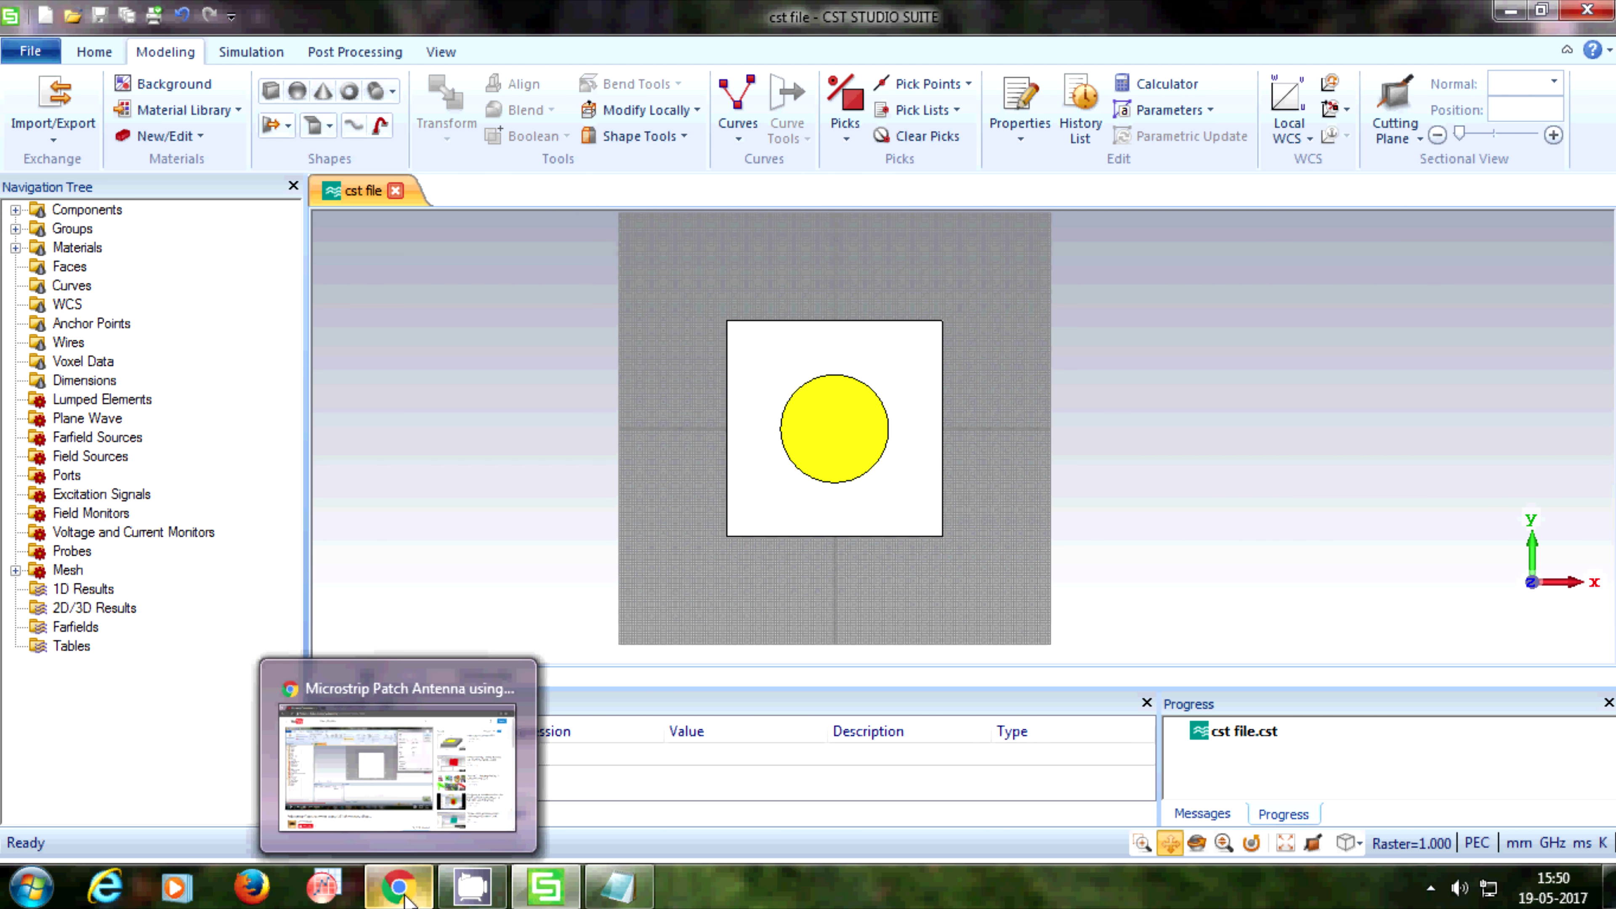
left_click(433, 890)
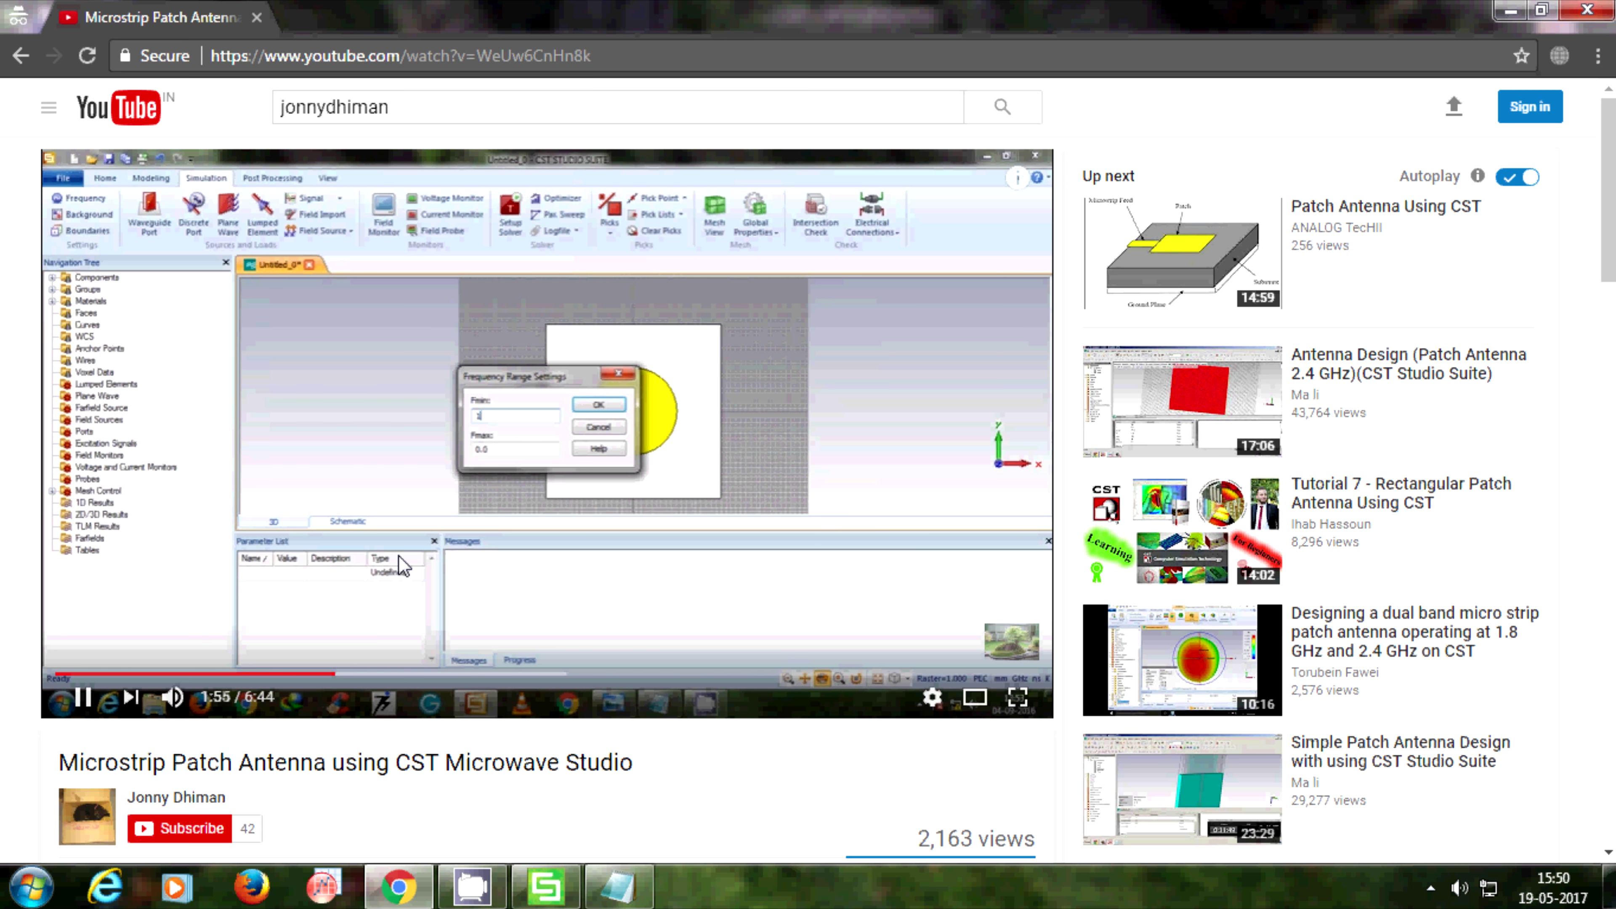
left_click(1018, 697)
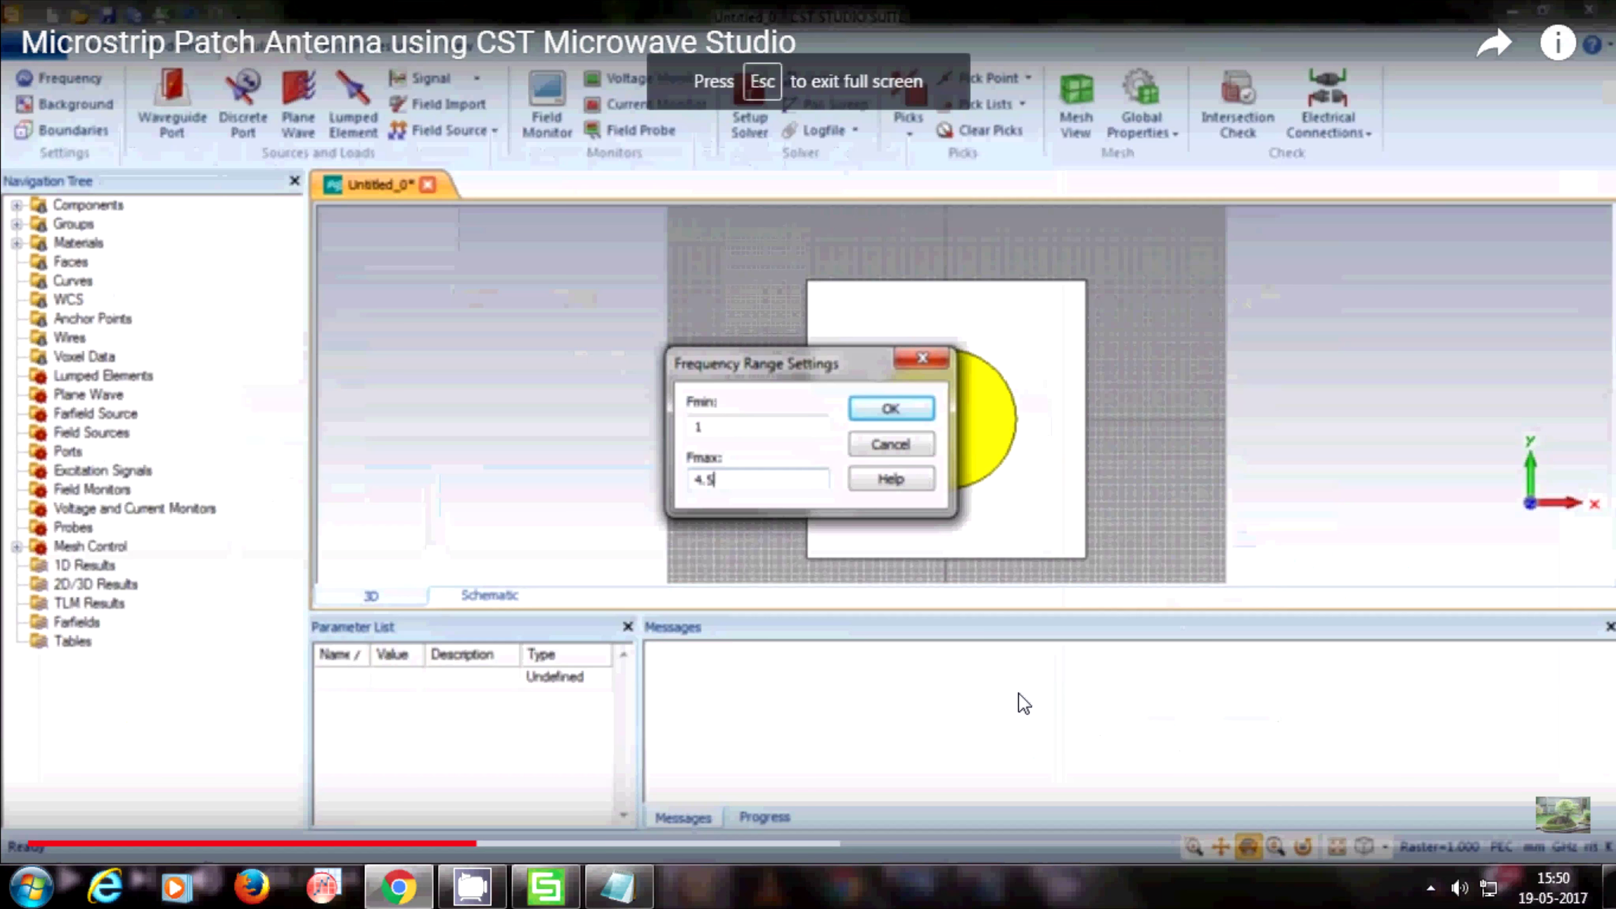
left_click(618, 525)
key("Escape")
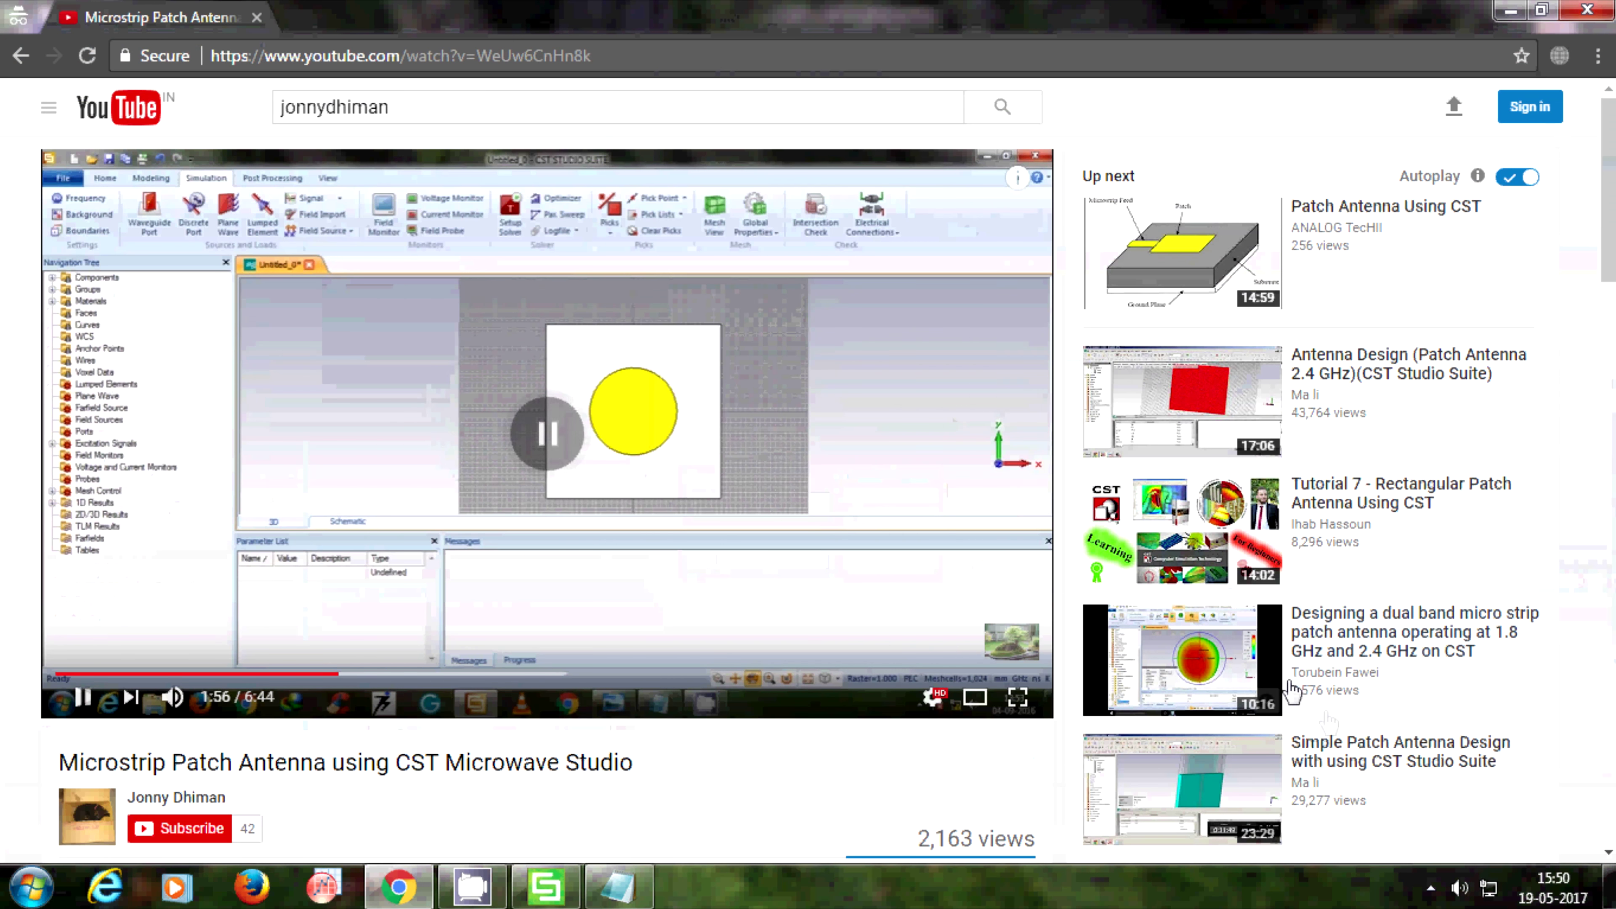
left_click(934, 697)
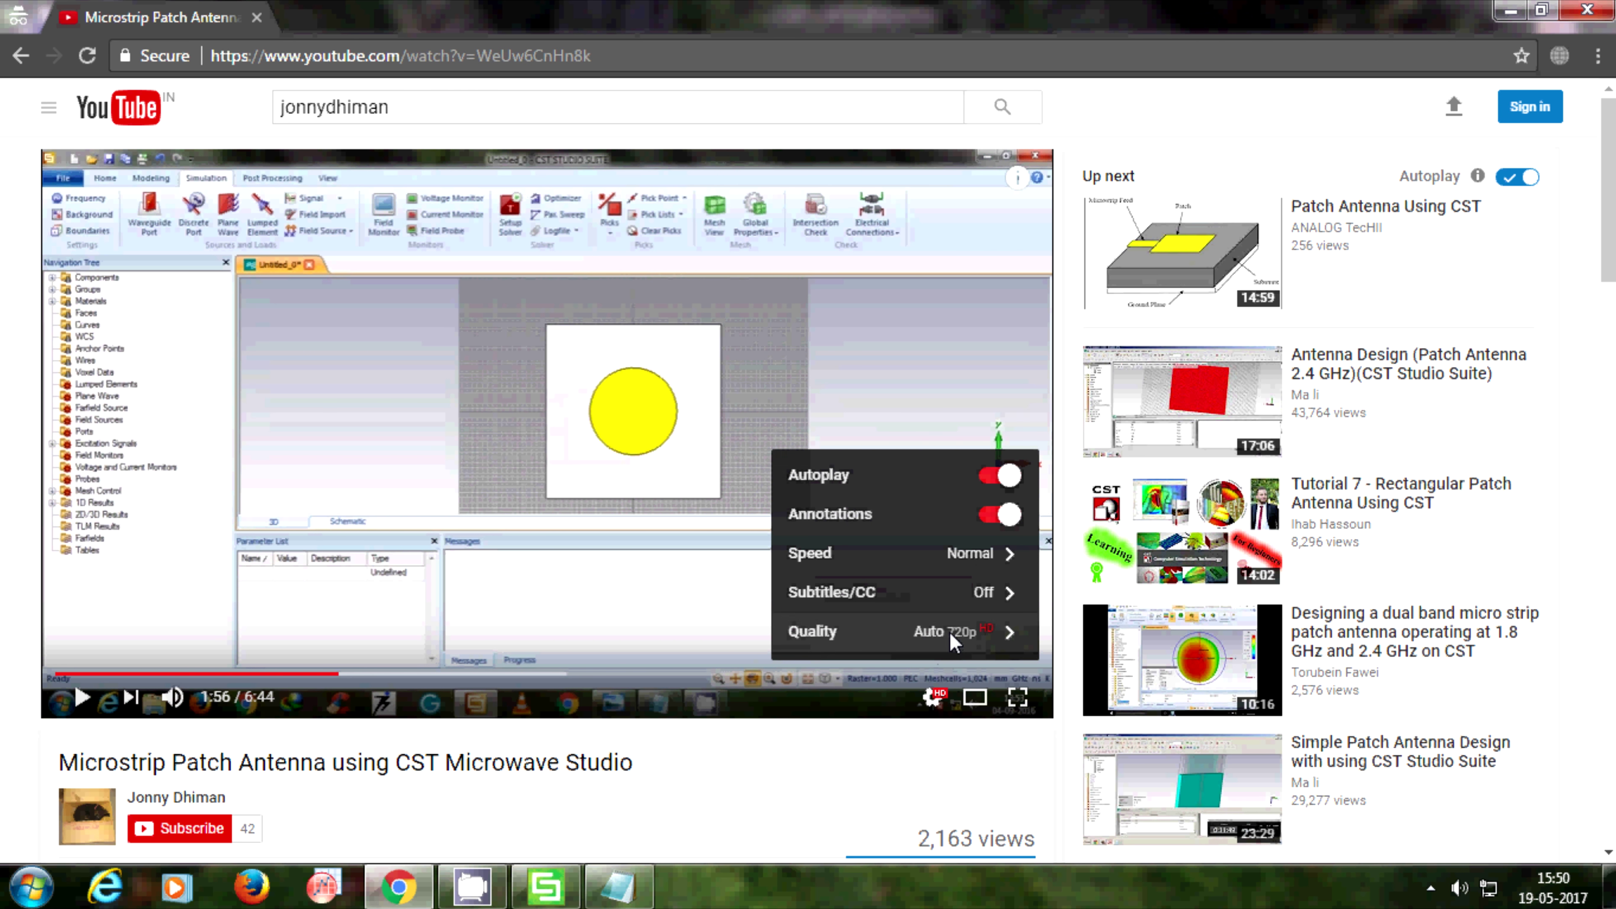
left_click(956, 637)
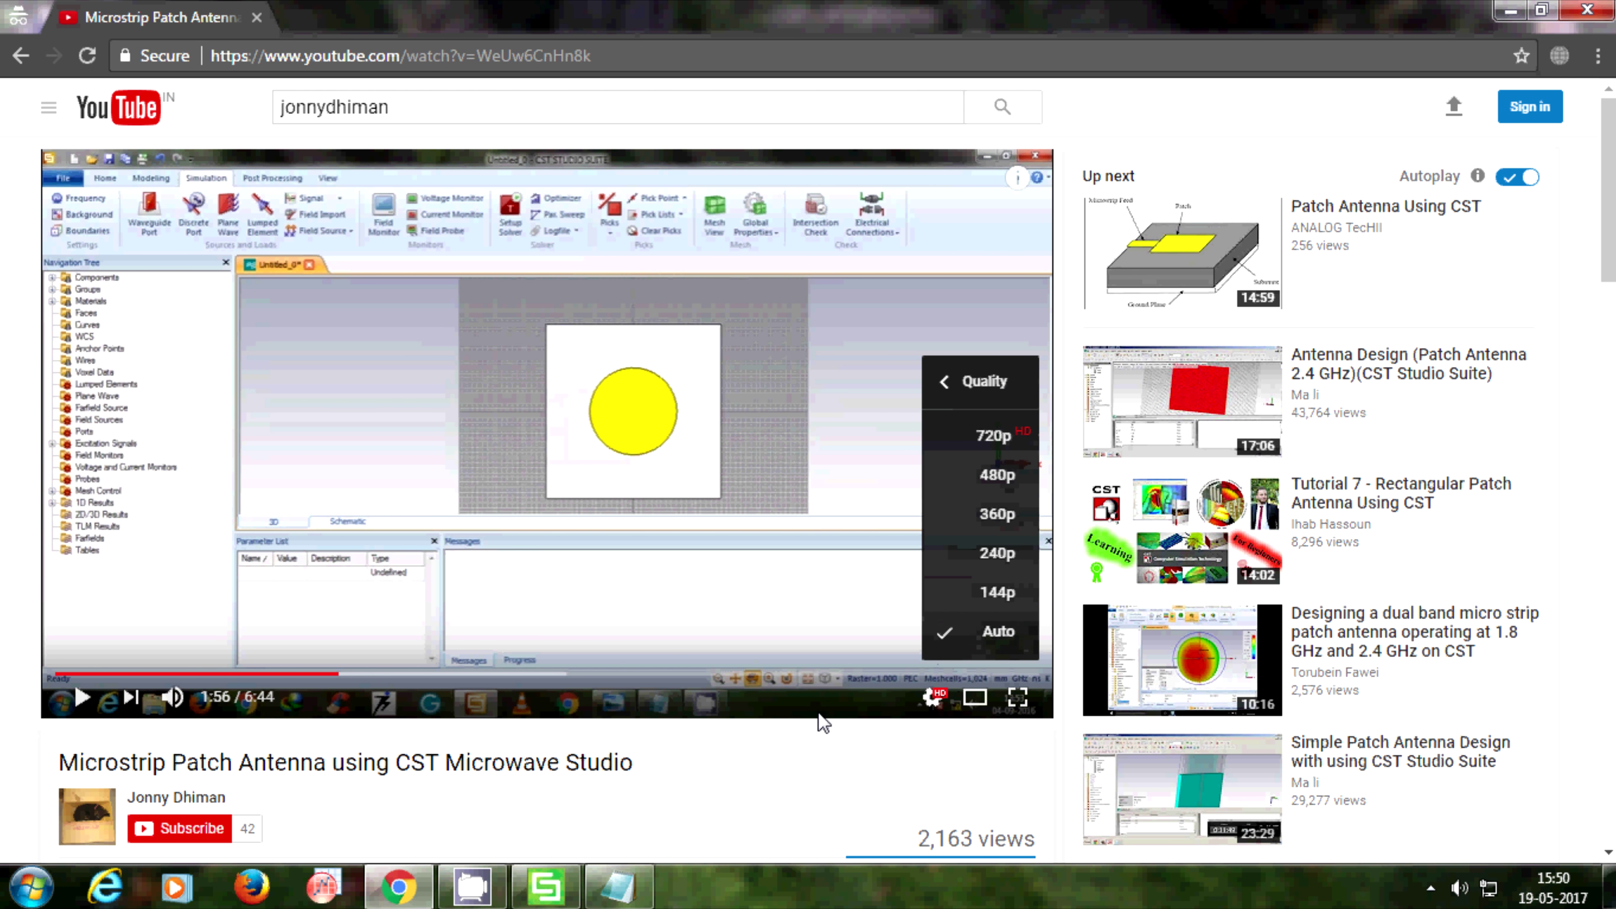
Switch to CST Studio Suite and set the simulation frequency range to Fmin 1 and Fmax 4.5.
left_click(545, 885)
left_click(251, 52)
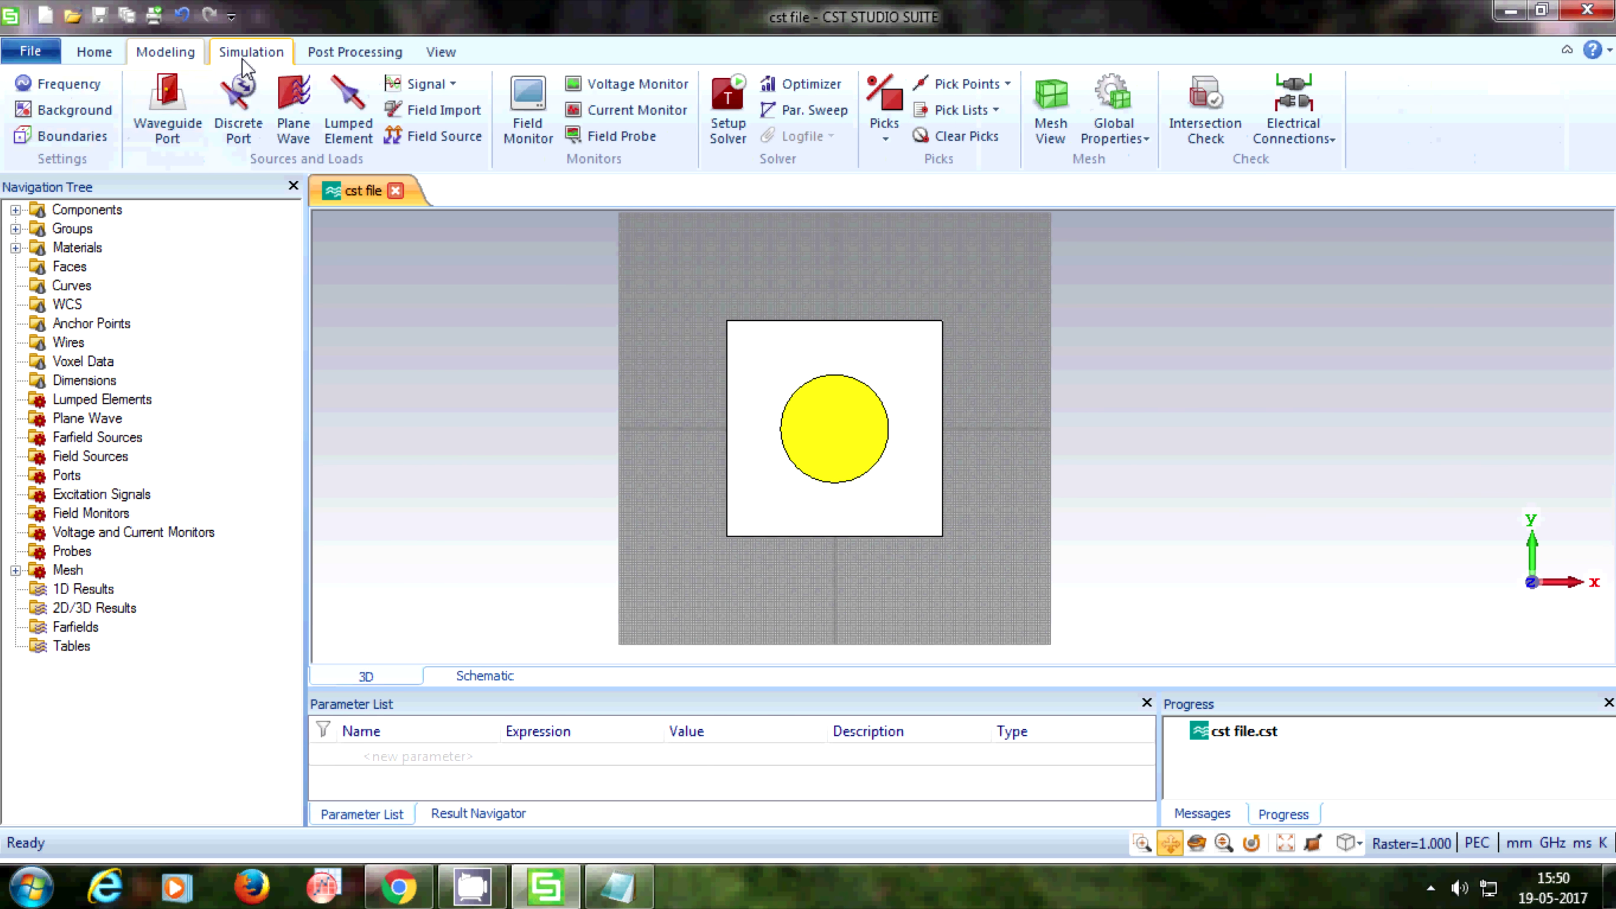
left_click(64, 83)
type("1")
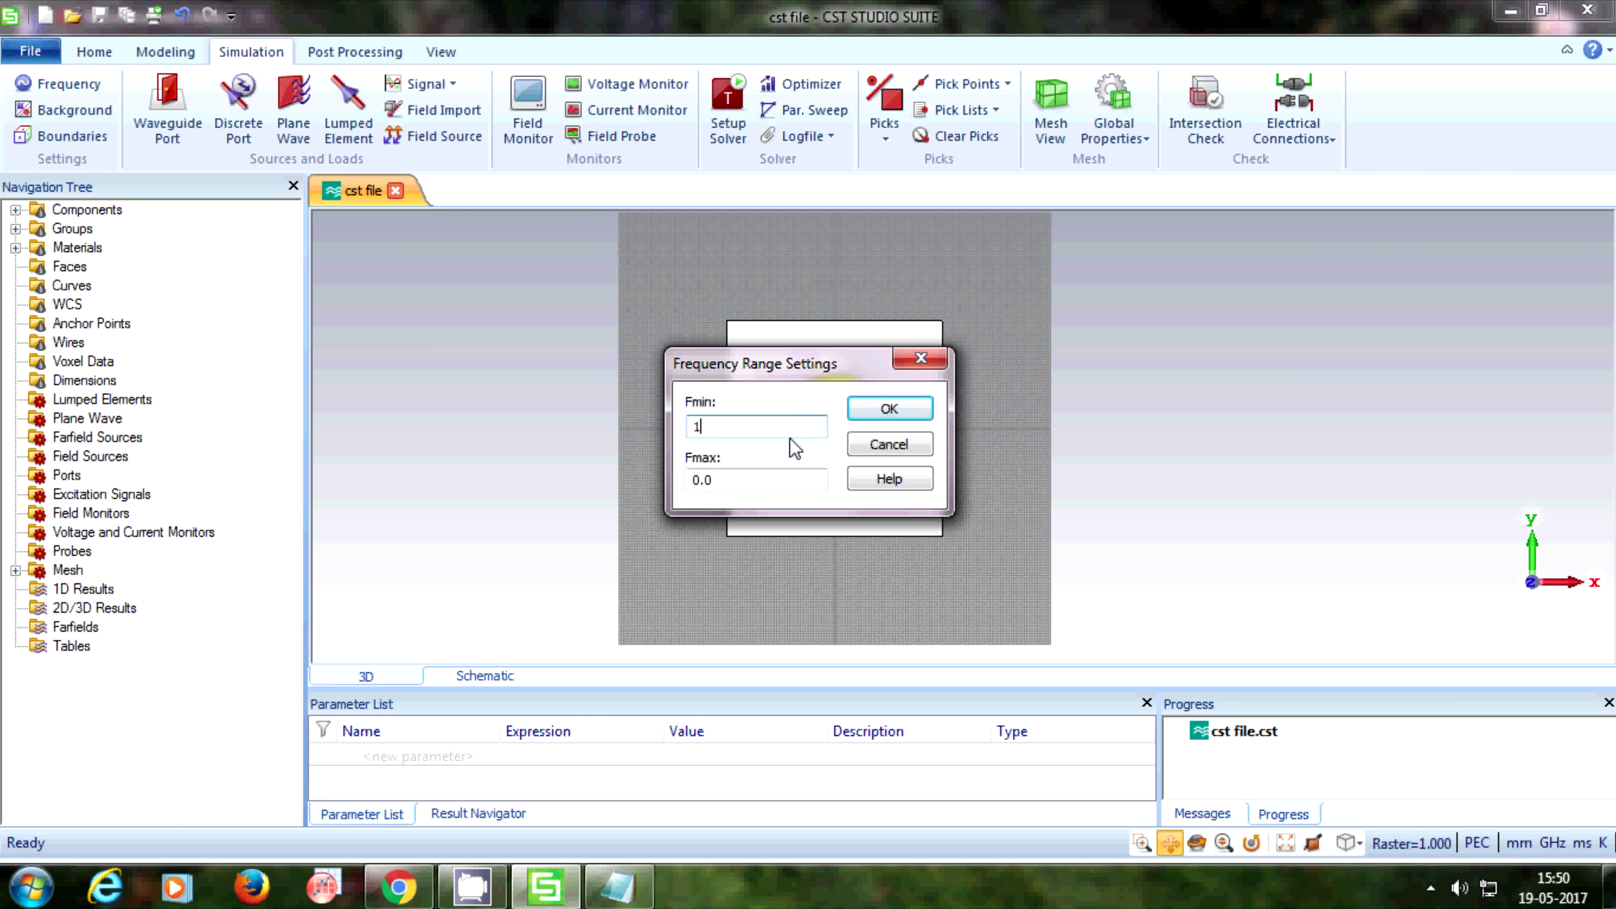
type("4.0")
key("Return")
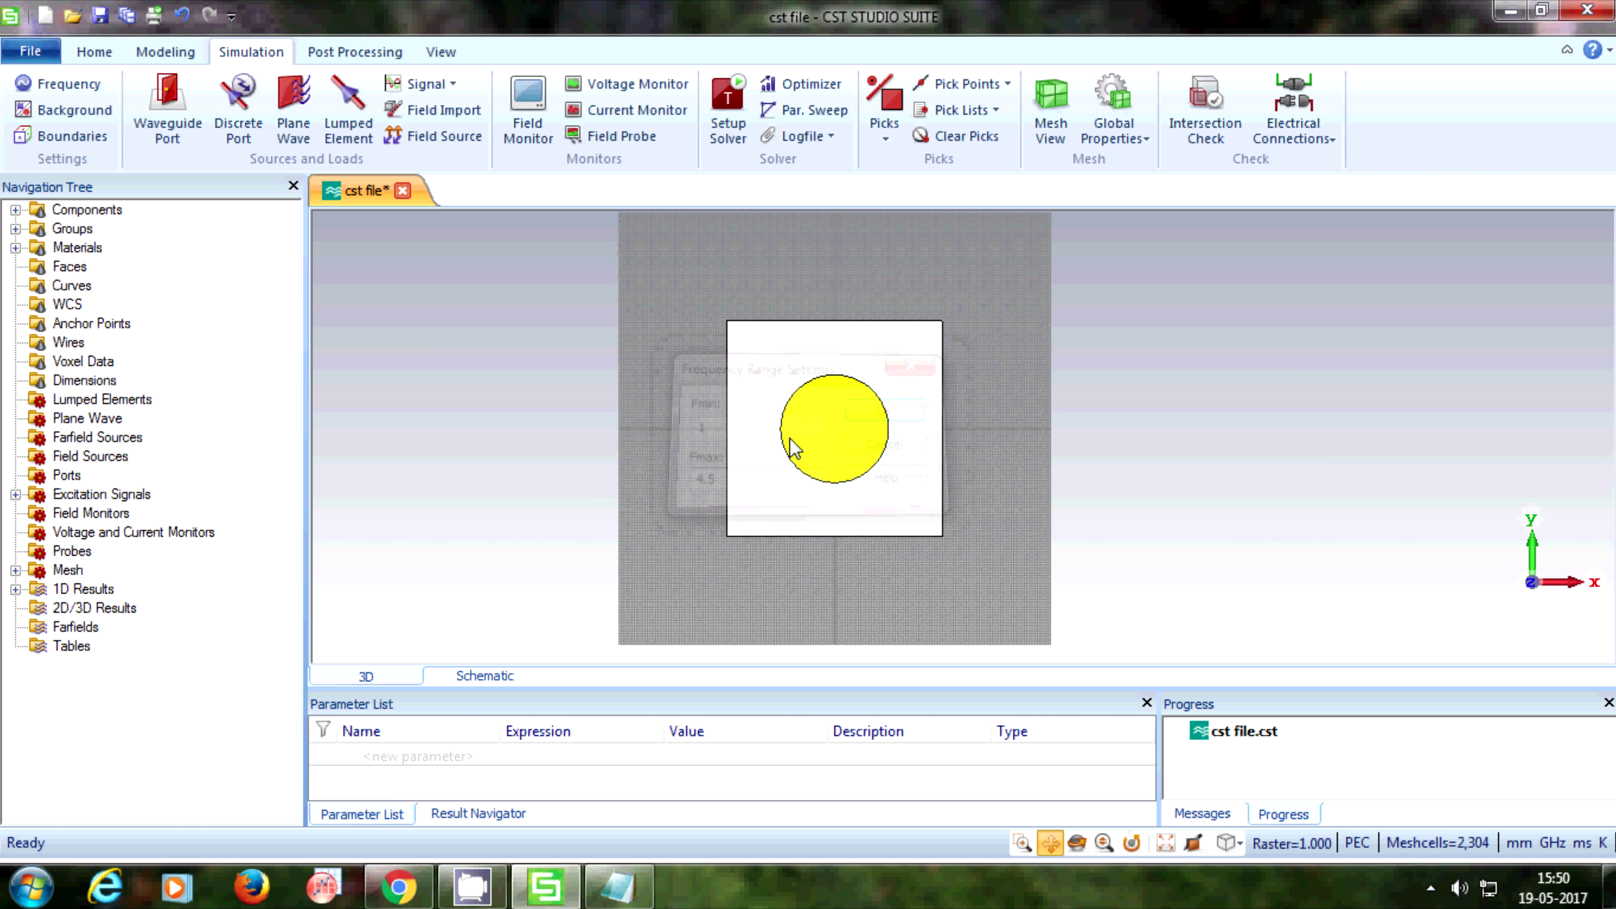
Switch to Chrome and play the tutorial video briefly to examine the background settings.
left_click(400, 886)
left_click(457, 403)
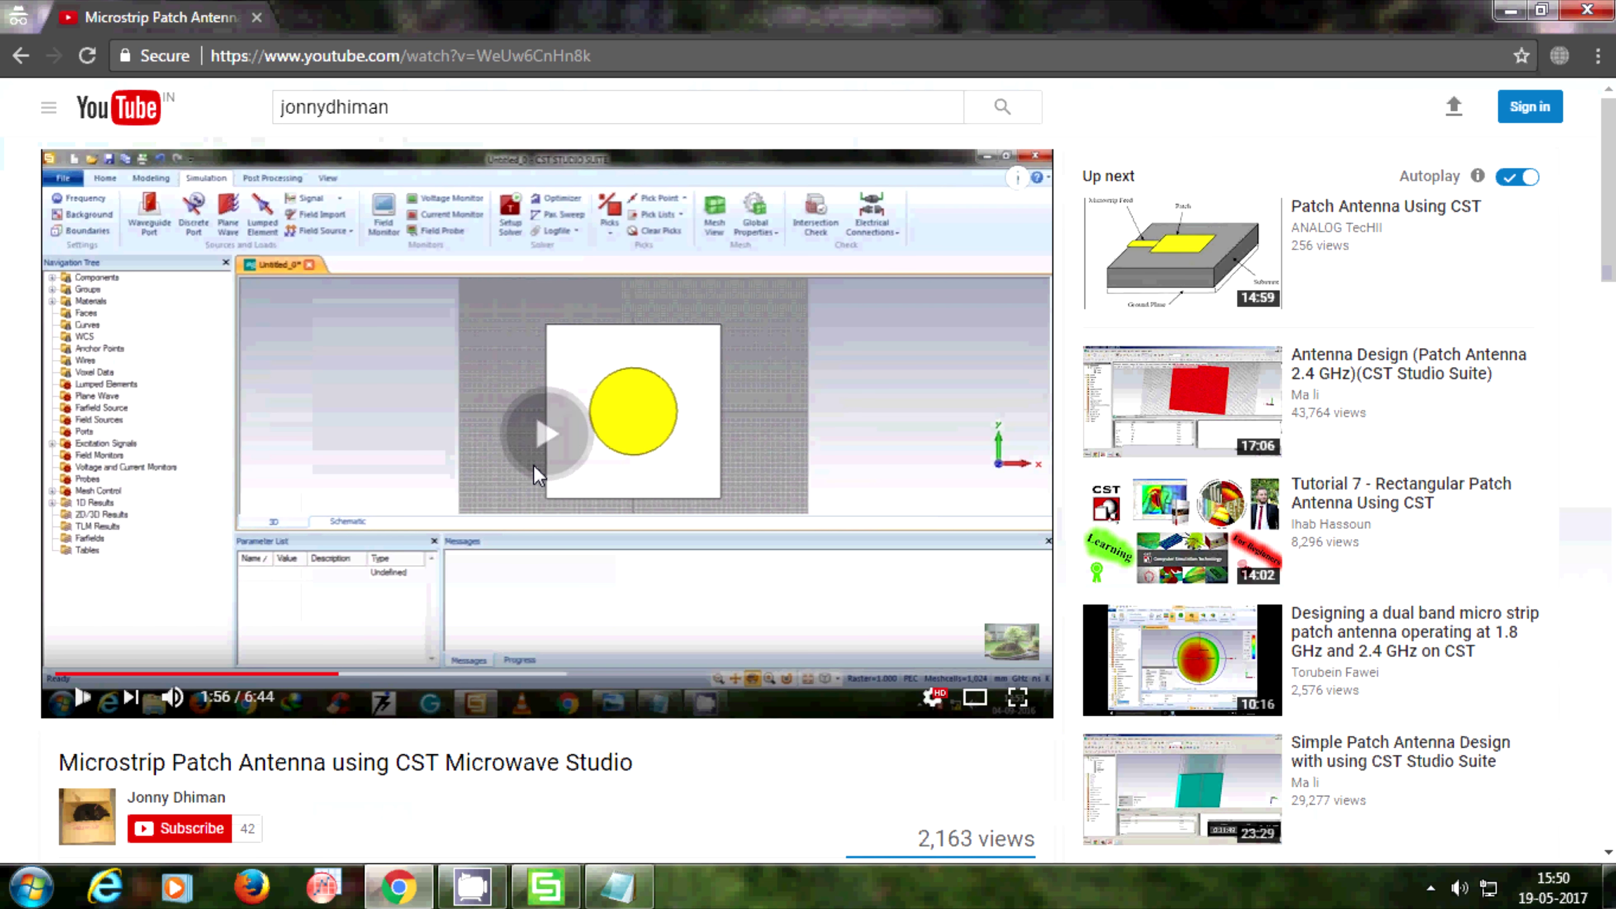
left_click(503, 400)
Switch to CST Studio Suite and apply the Normal material type to the background properties.
left_click(565, 891)
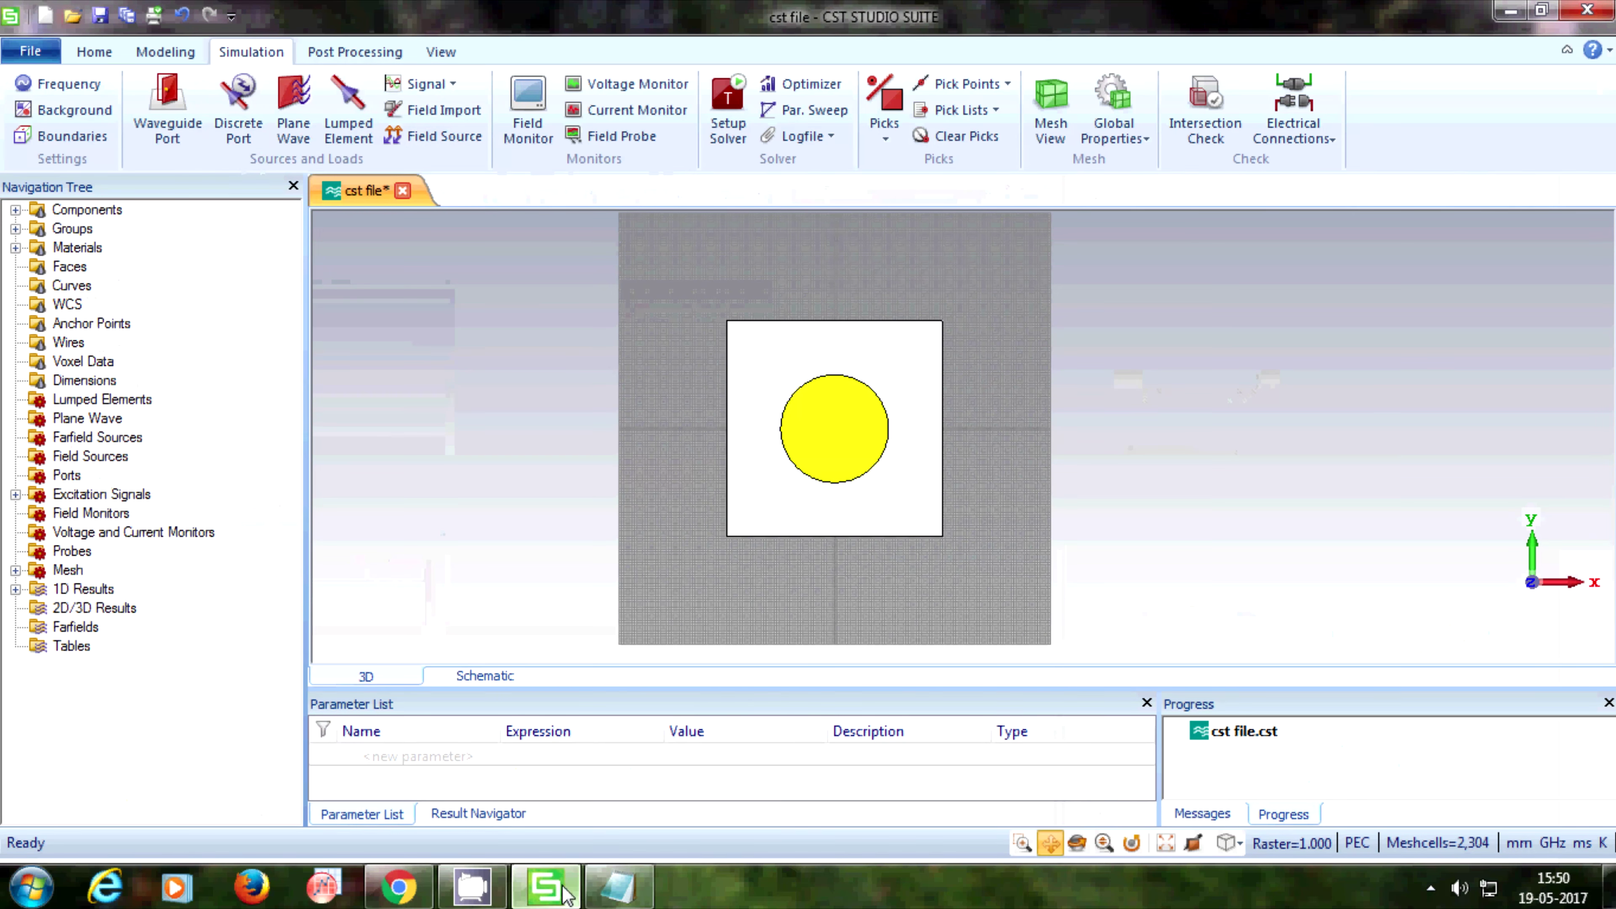
left_click(70, 110)
left_click(1311, 119)
left_click(1291, 156)
left_click(1557, 146)
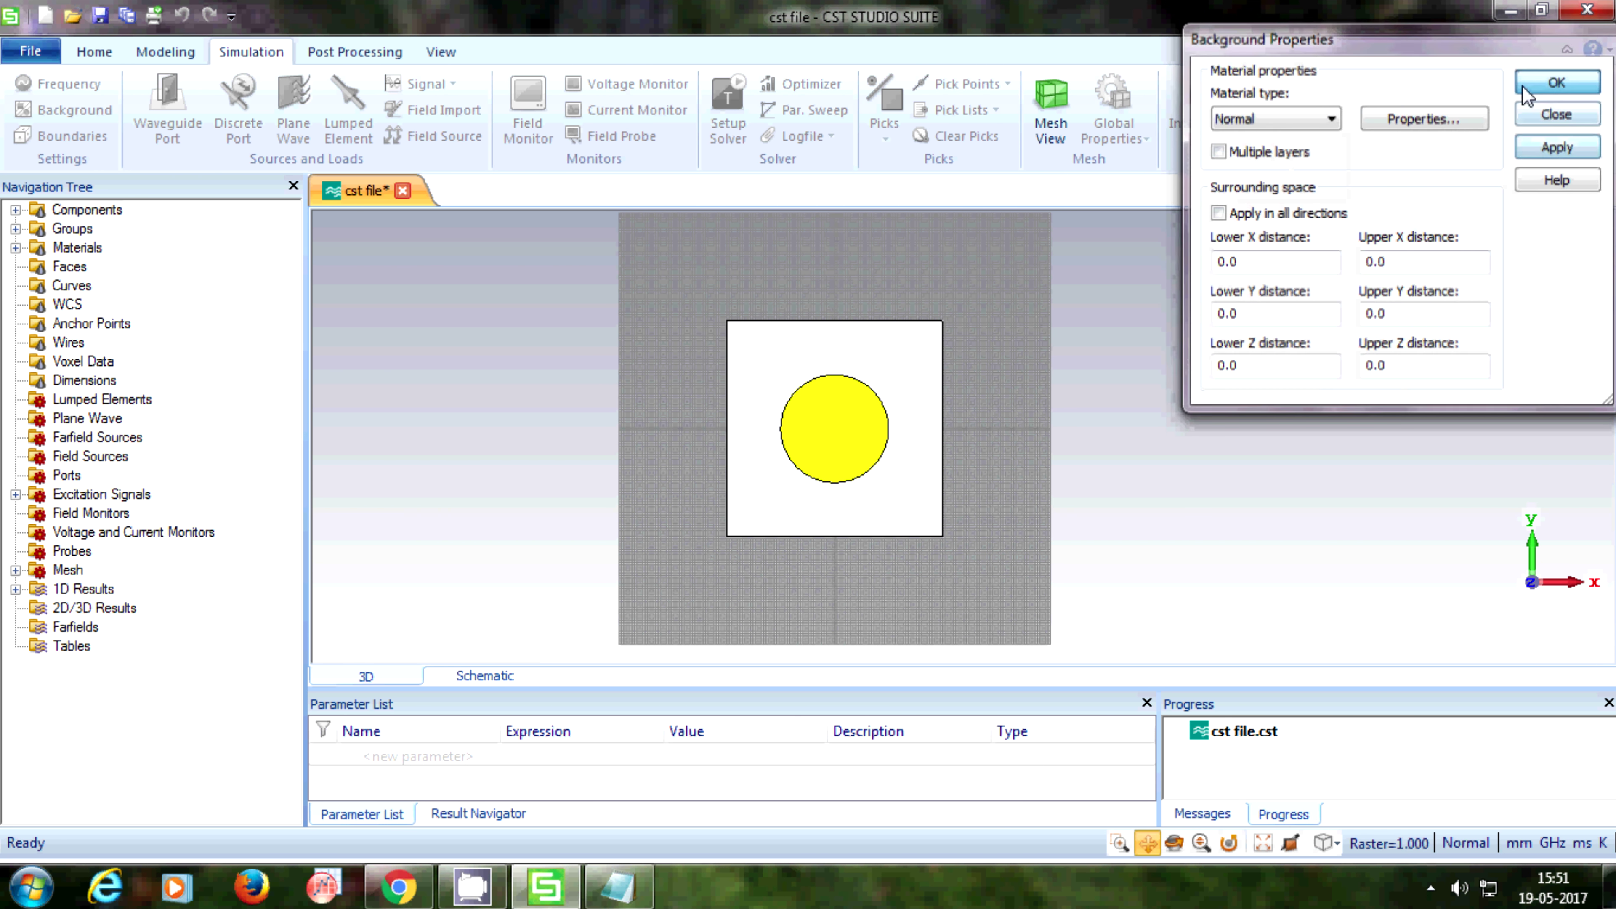
left_click(1557, 82)
Switch to Chrome and examine the tutorial video for the boundary conditions, pausing at the thermal boundary settings and viewing them full screen.
left_click(399, 887)
left_click(505, 438)
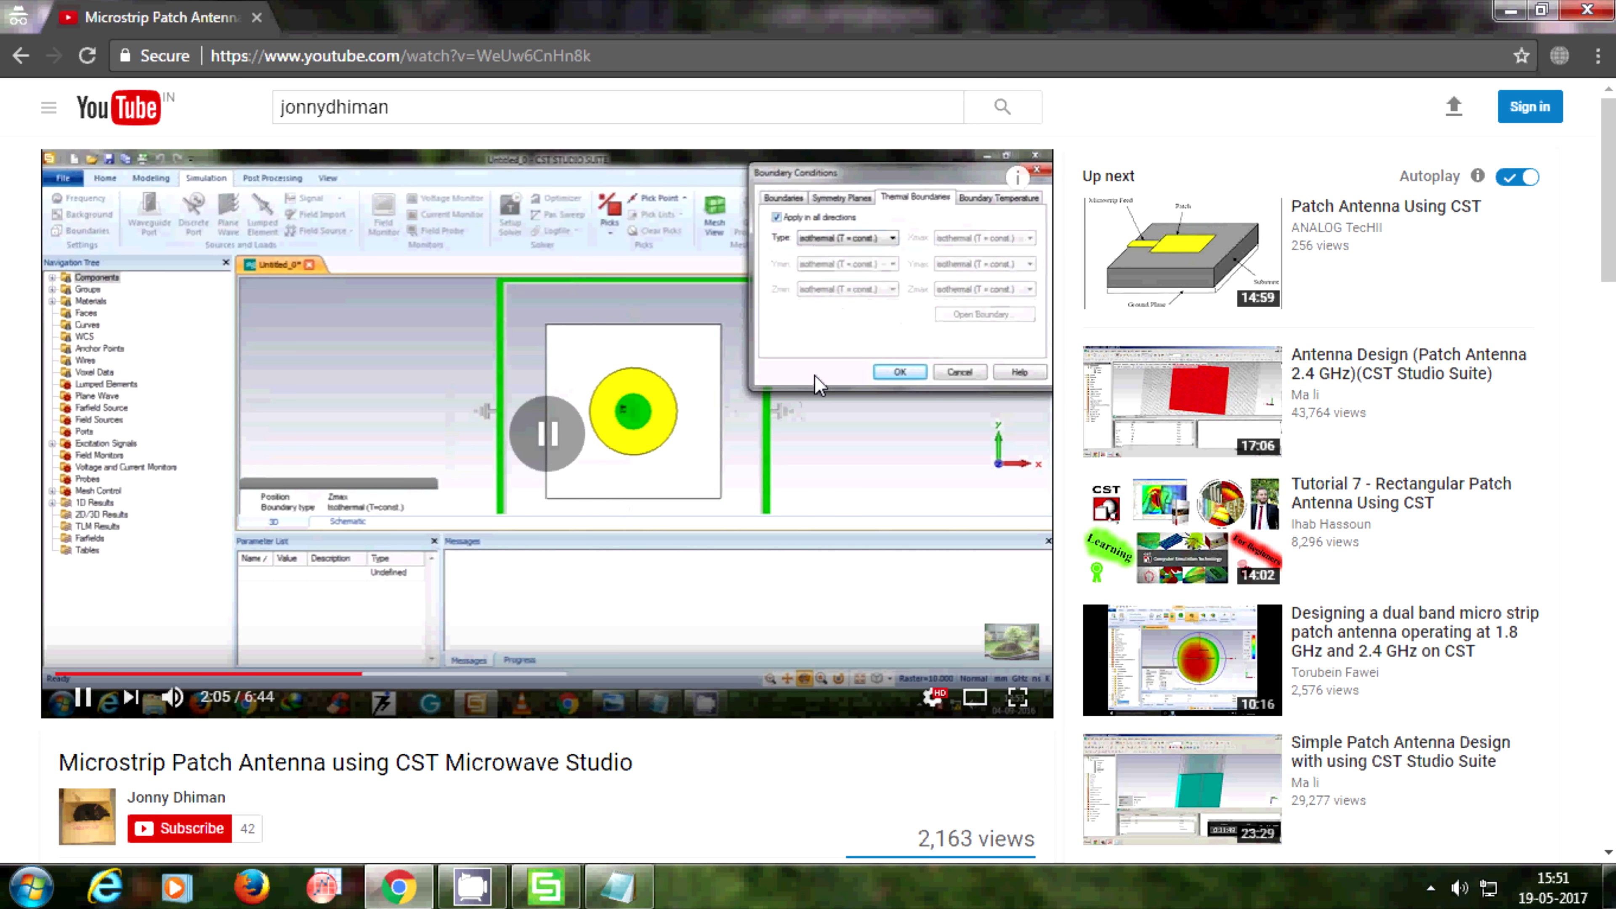
left_click(1020, 707)
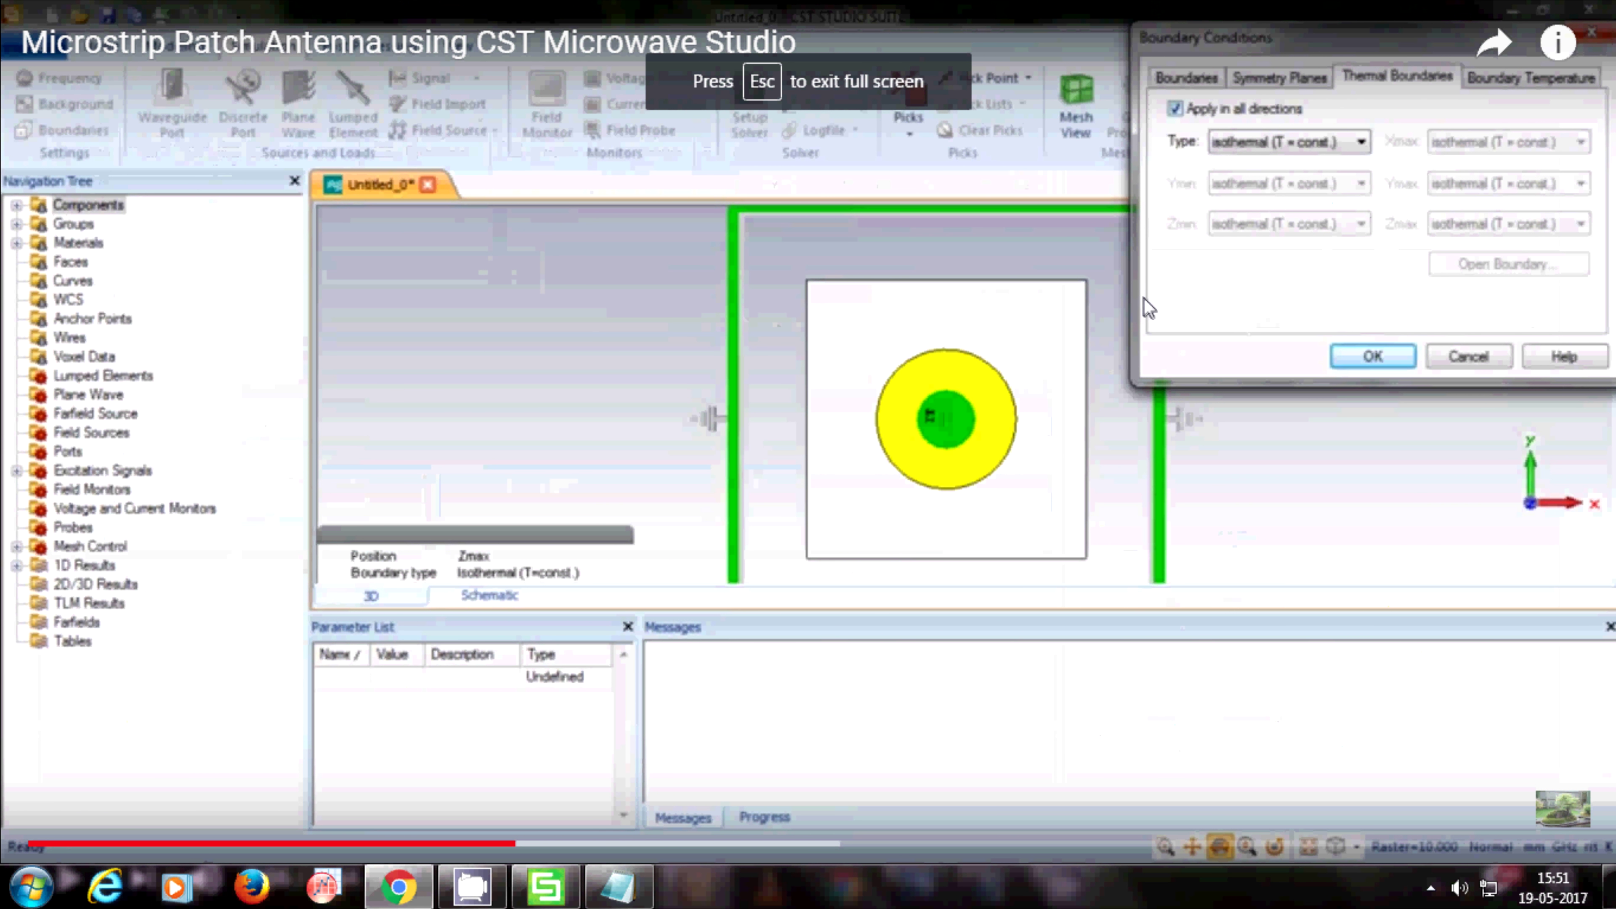
key("Escape")
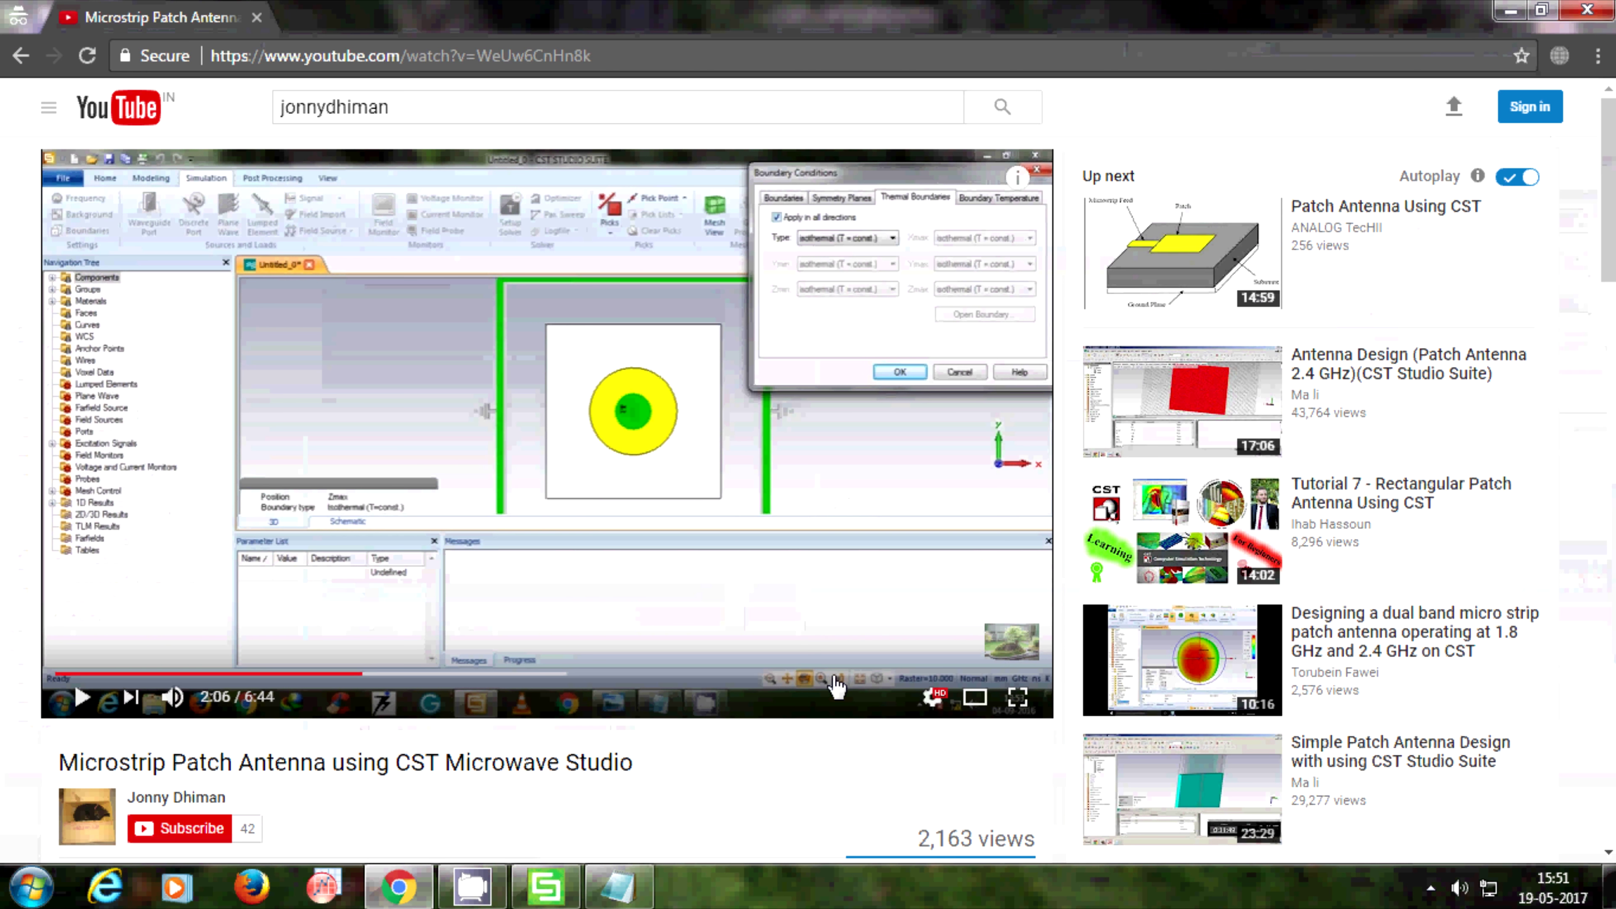
left_click(932, 698)
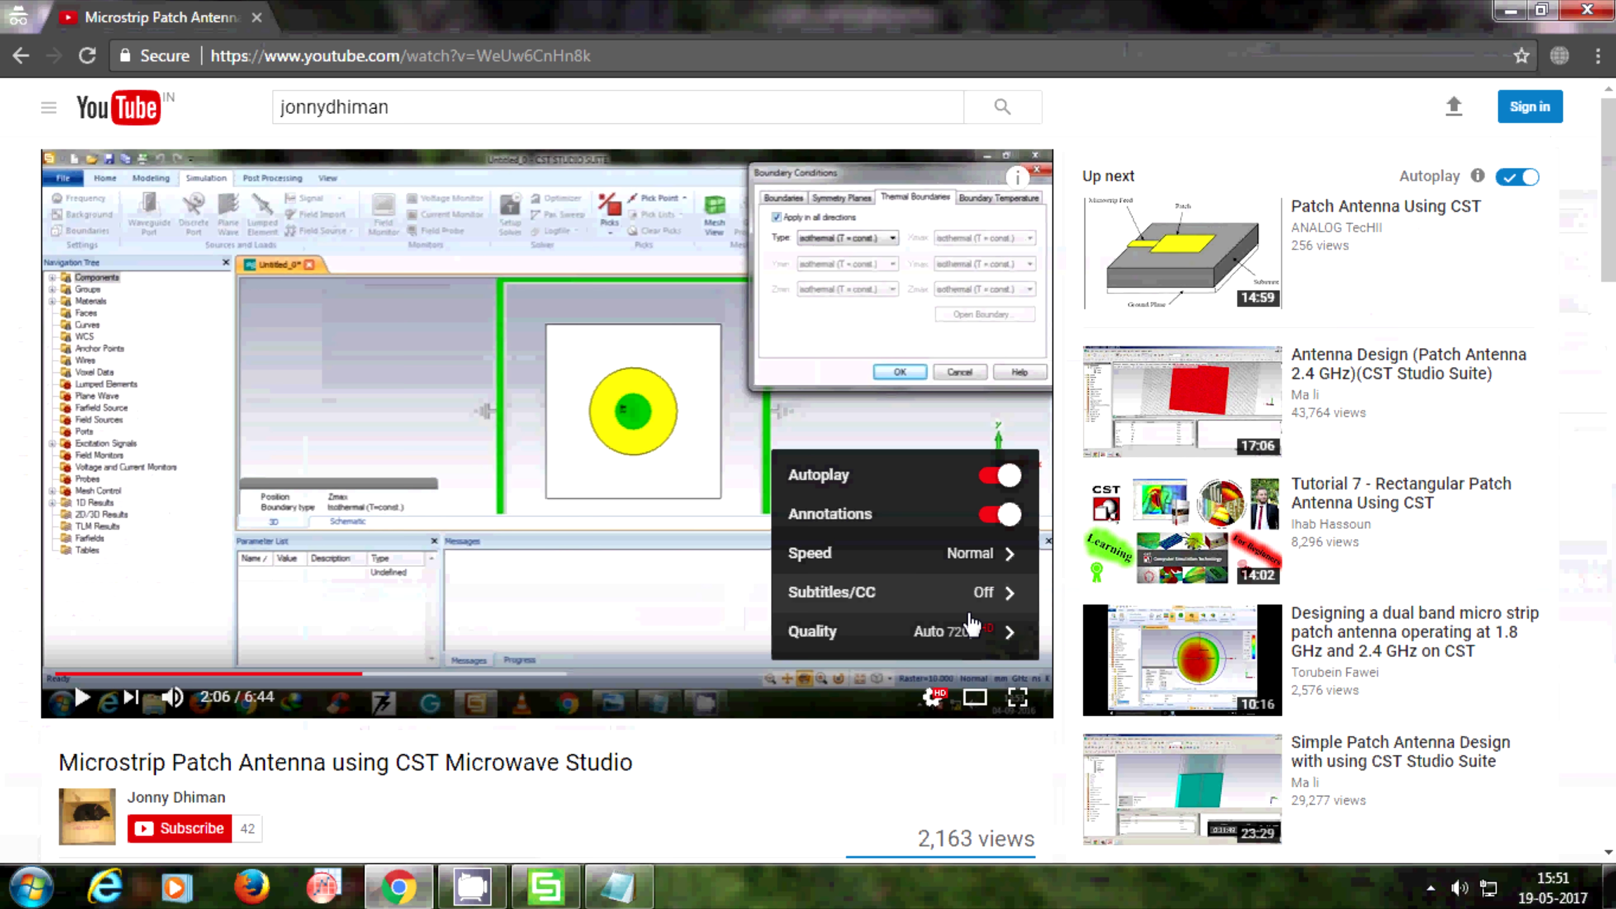
left_click(1018, 698)
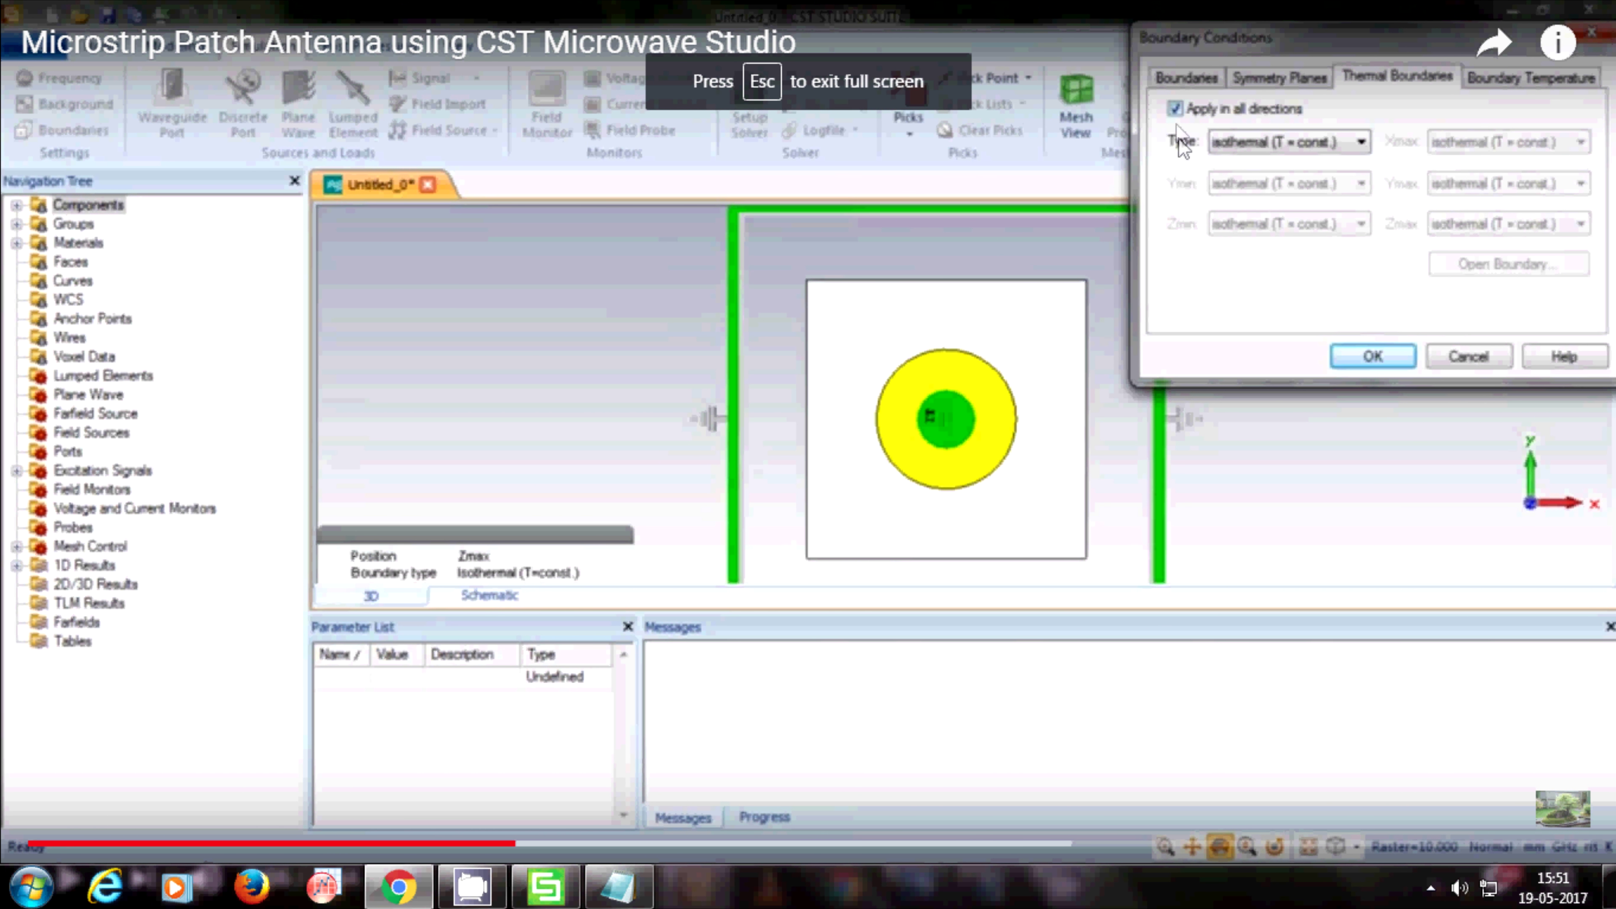
left_click(407, 433)
key("Escape")
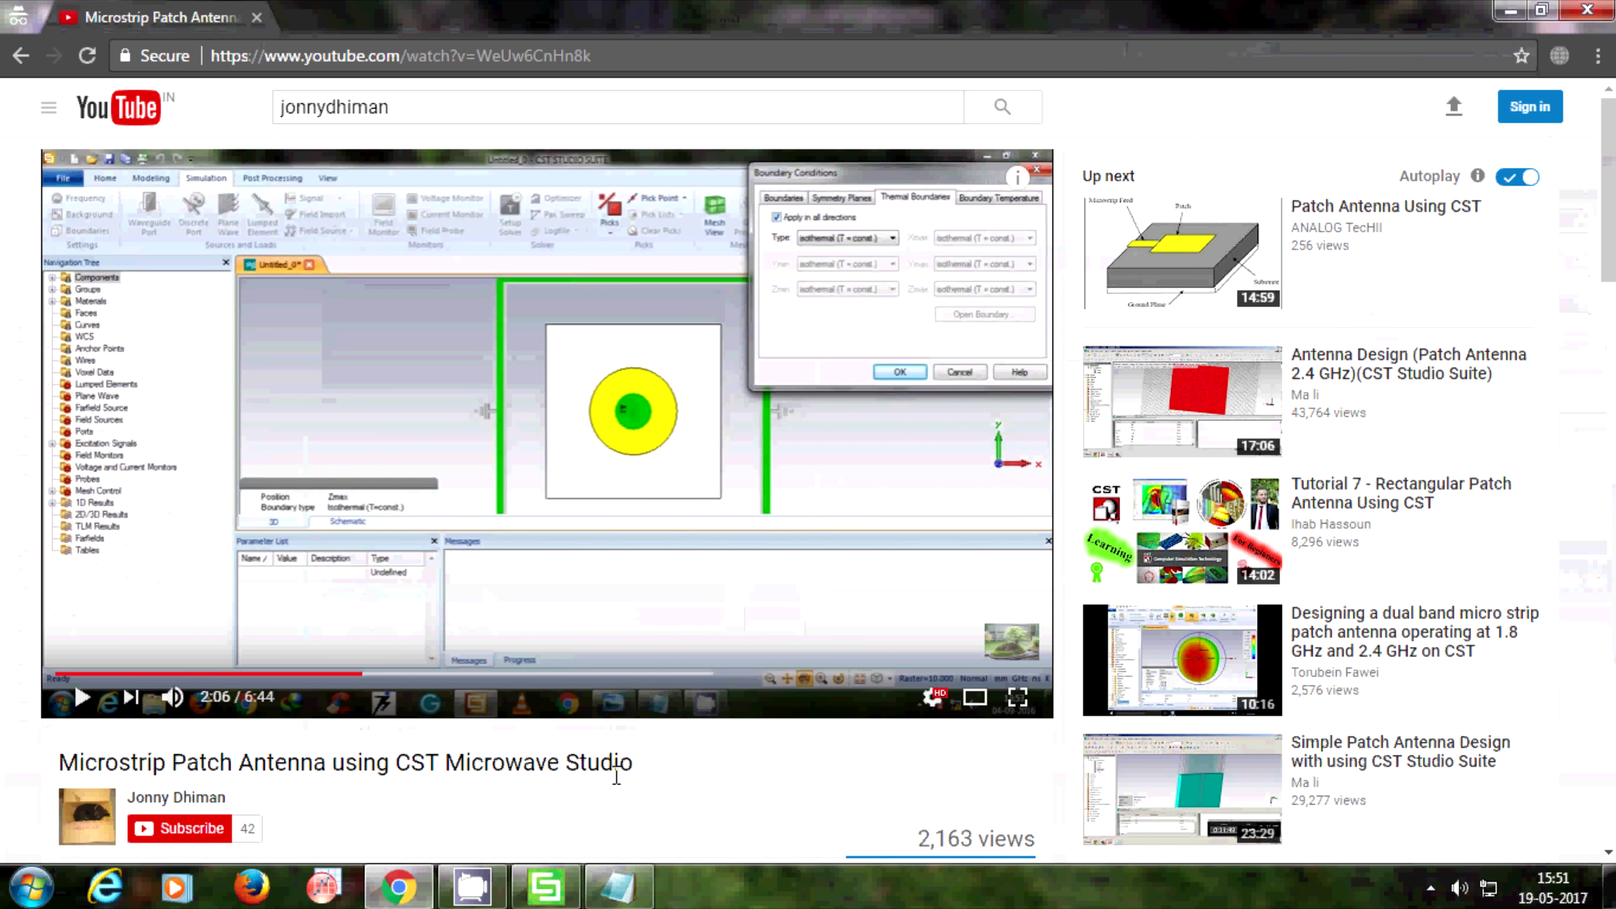
Switch to CST Studio Suite and set the boundary type to open (add space), applied in all directions.
left_click(565, 898)
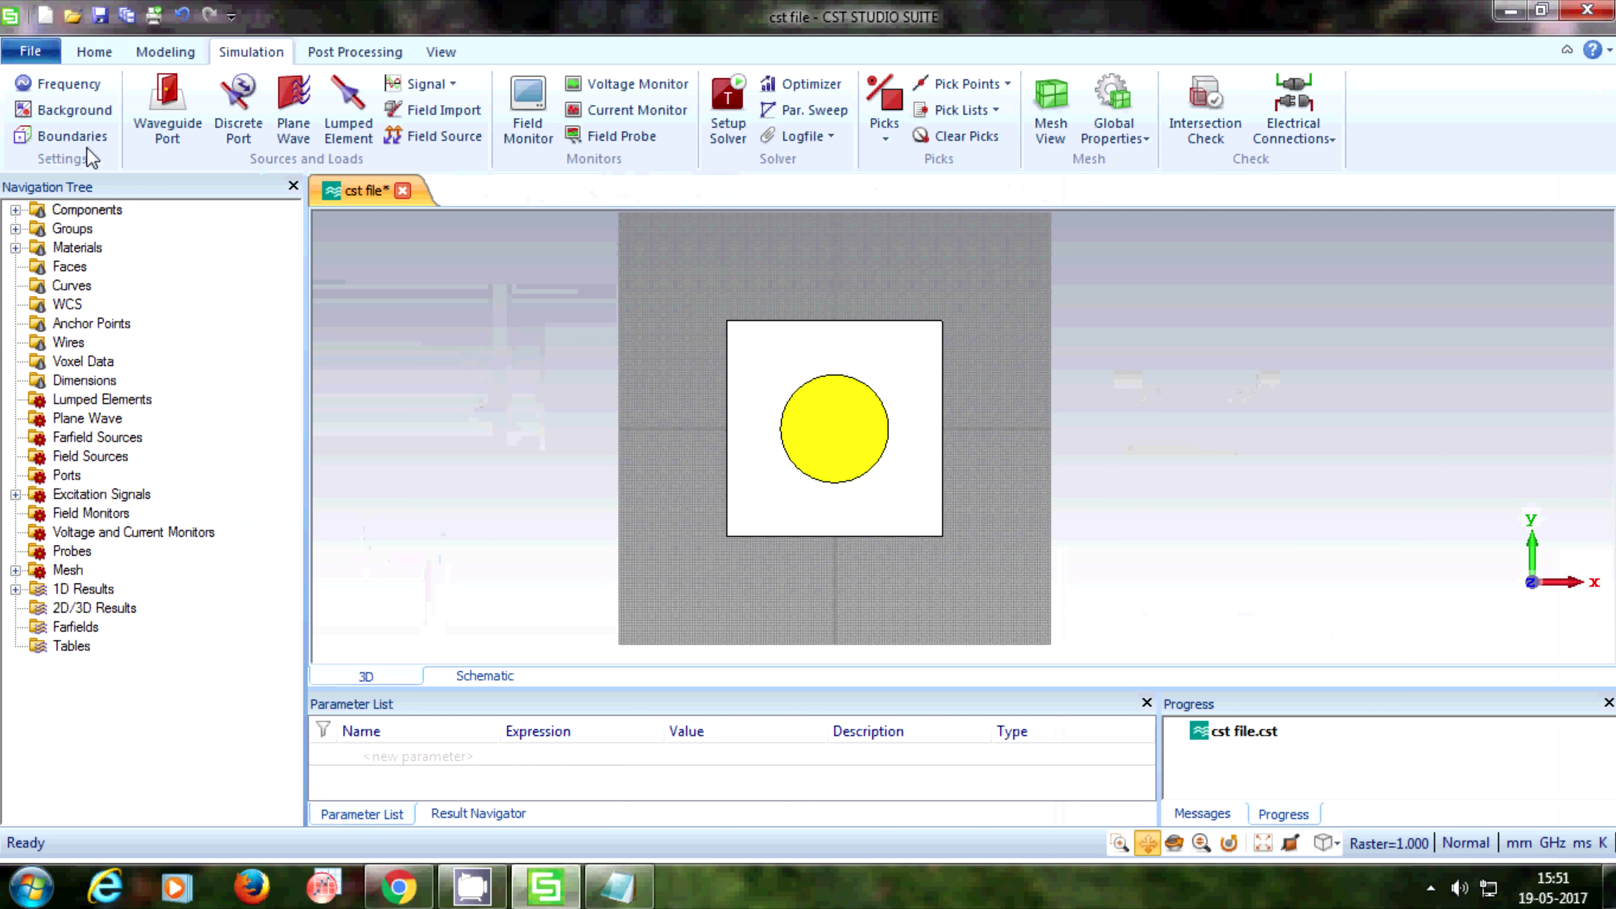
left_click(71, 136)
left_click(1172, 109)
left_click(1359, 143)
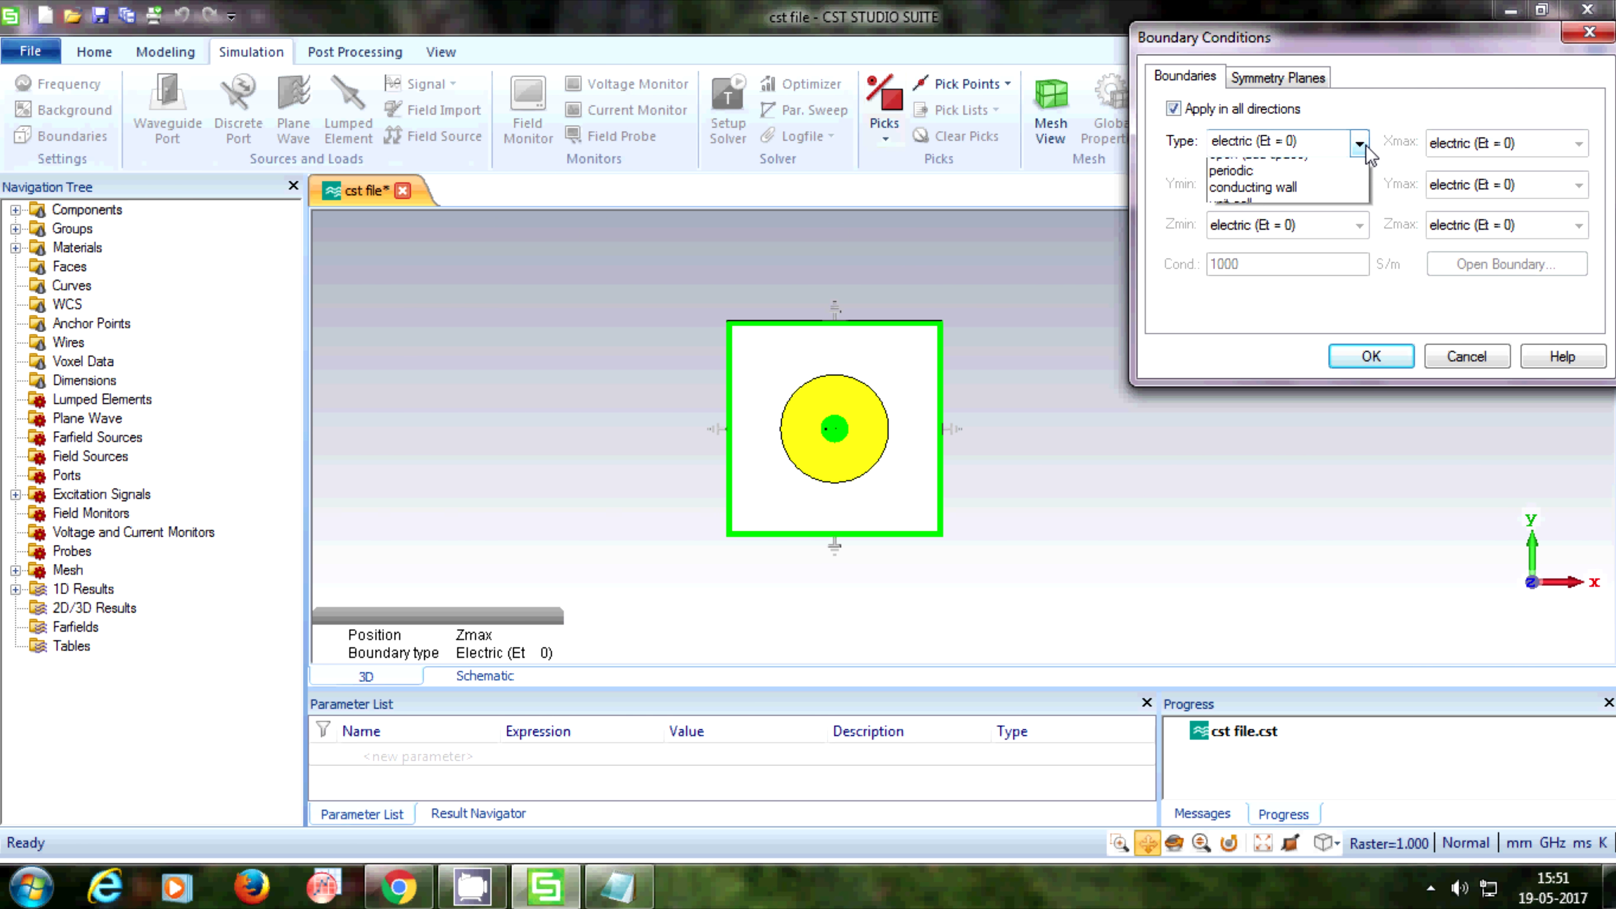
left_click(1251, 219)
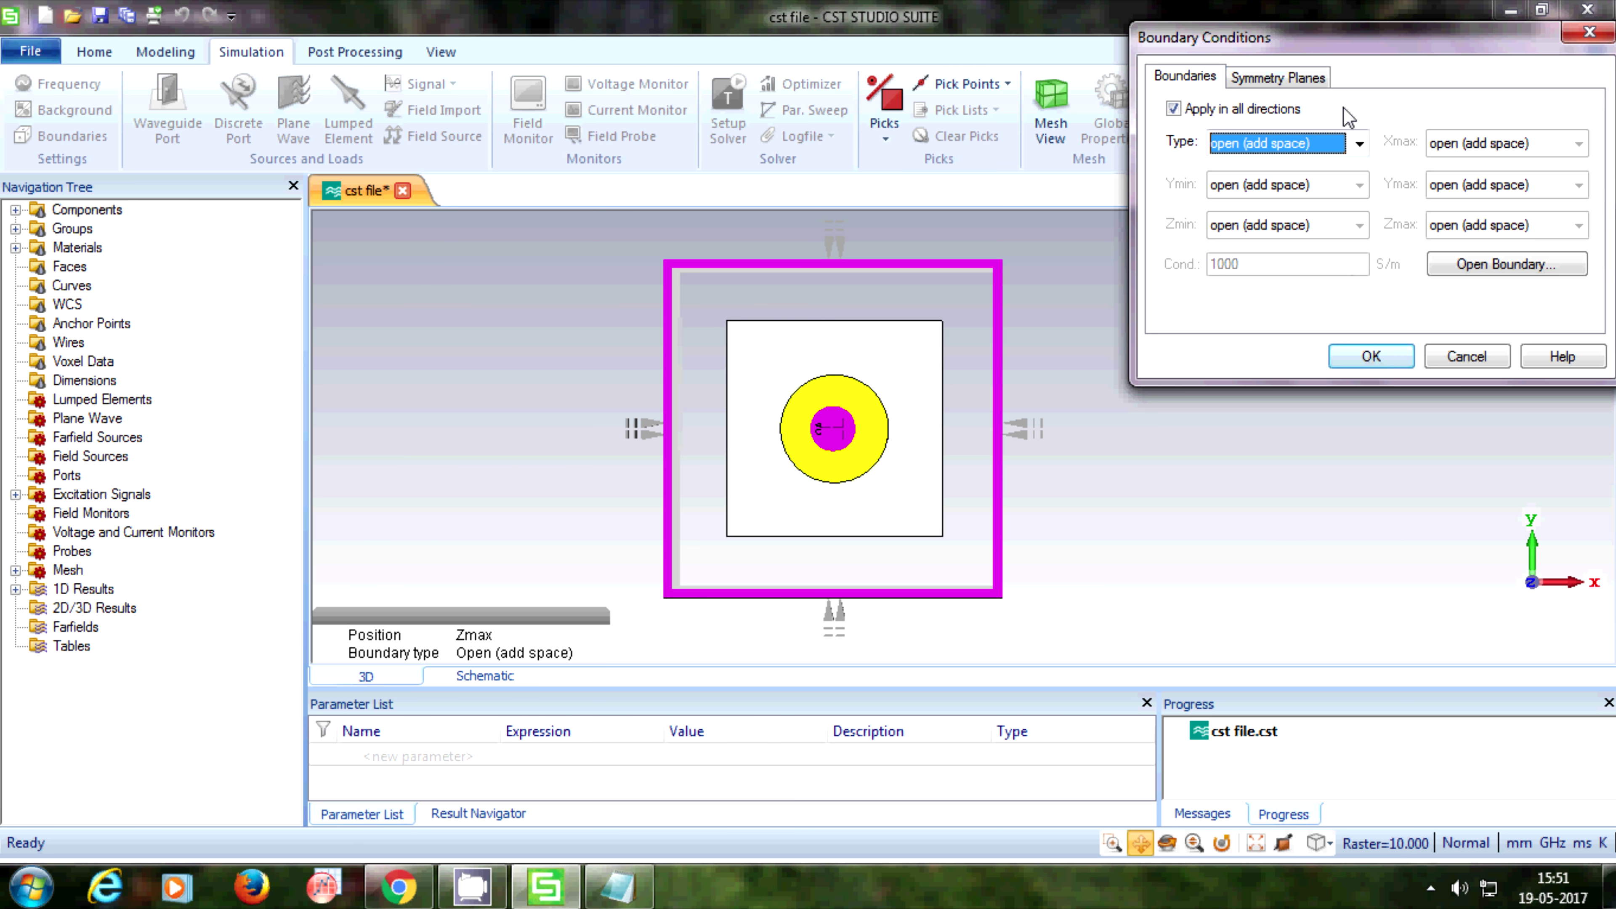
Switch to Notepad to read the thermal boundary note, and compare the Boundary Conditions dialogs in the Chrome video and CST Studio Suite.
key("alt+Tab")
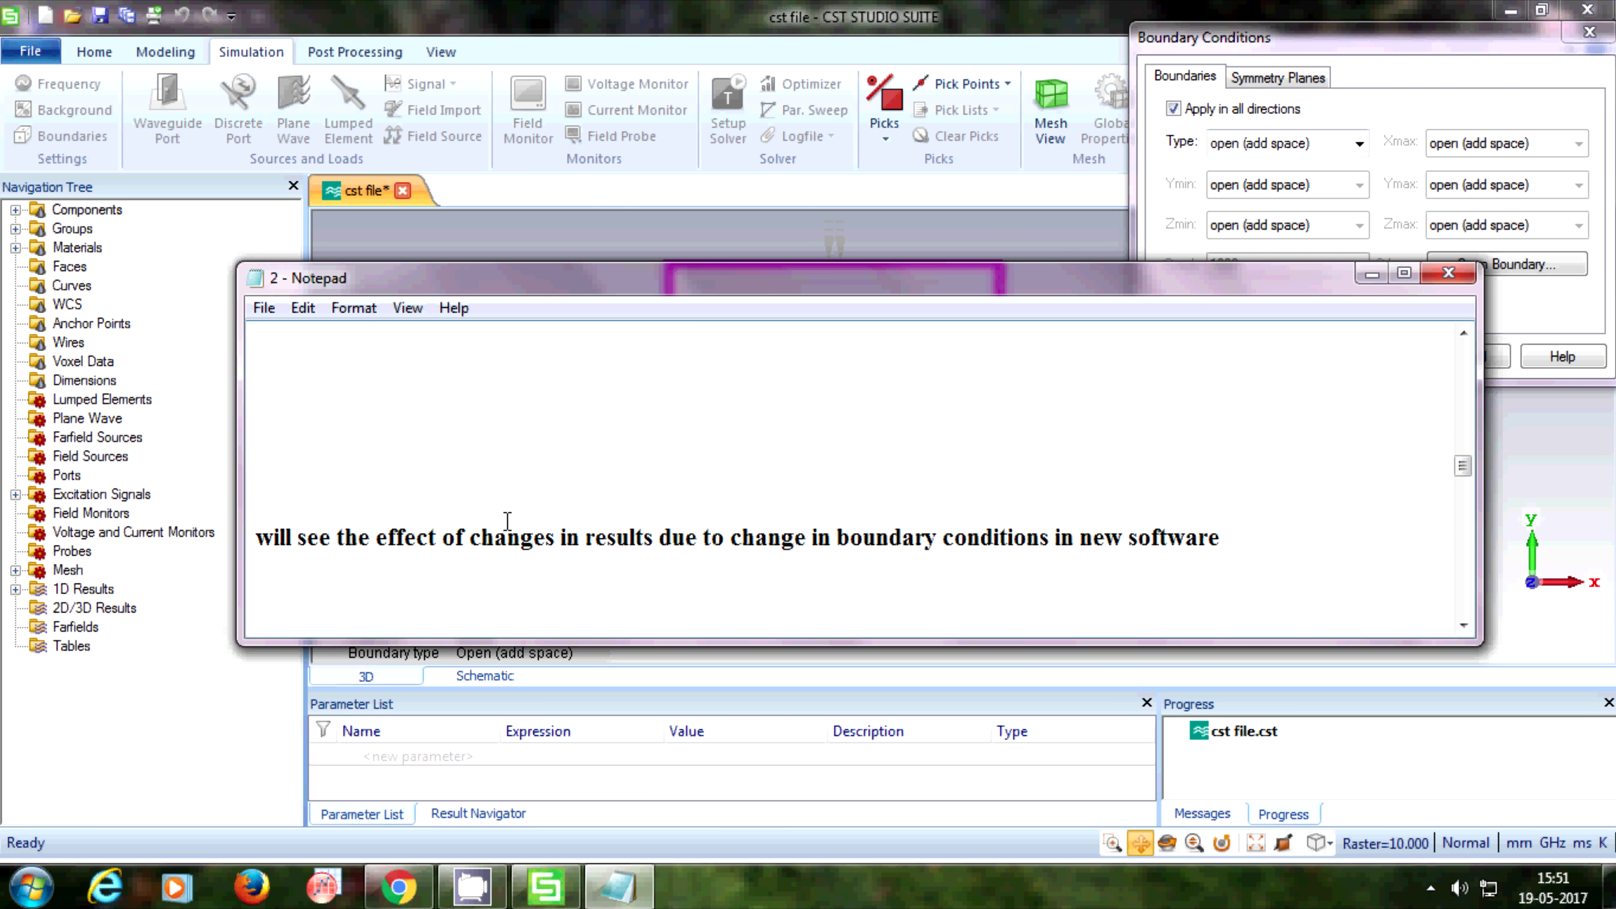
scroll(507, 521, "down", 3)
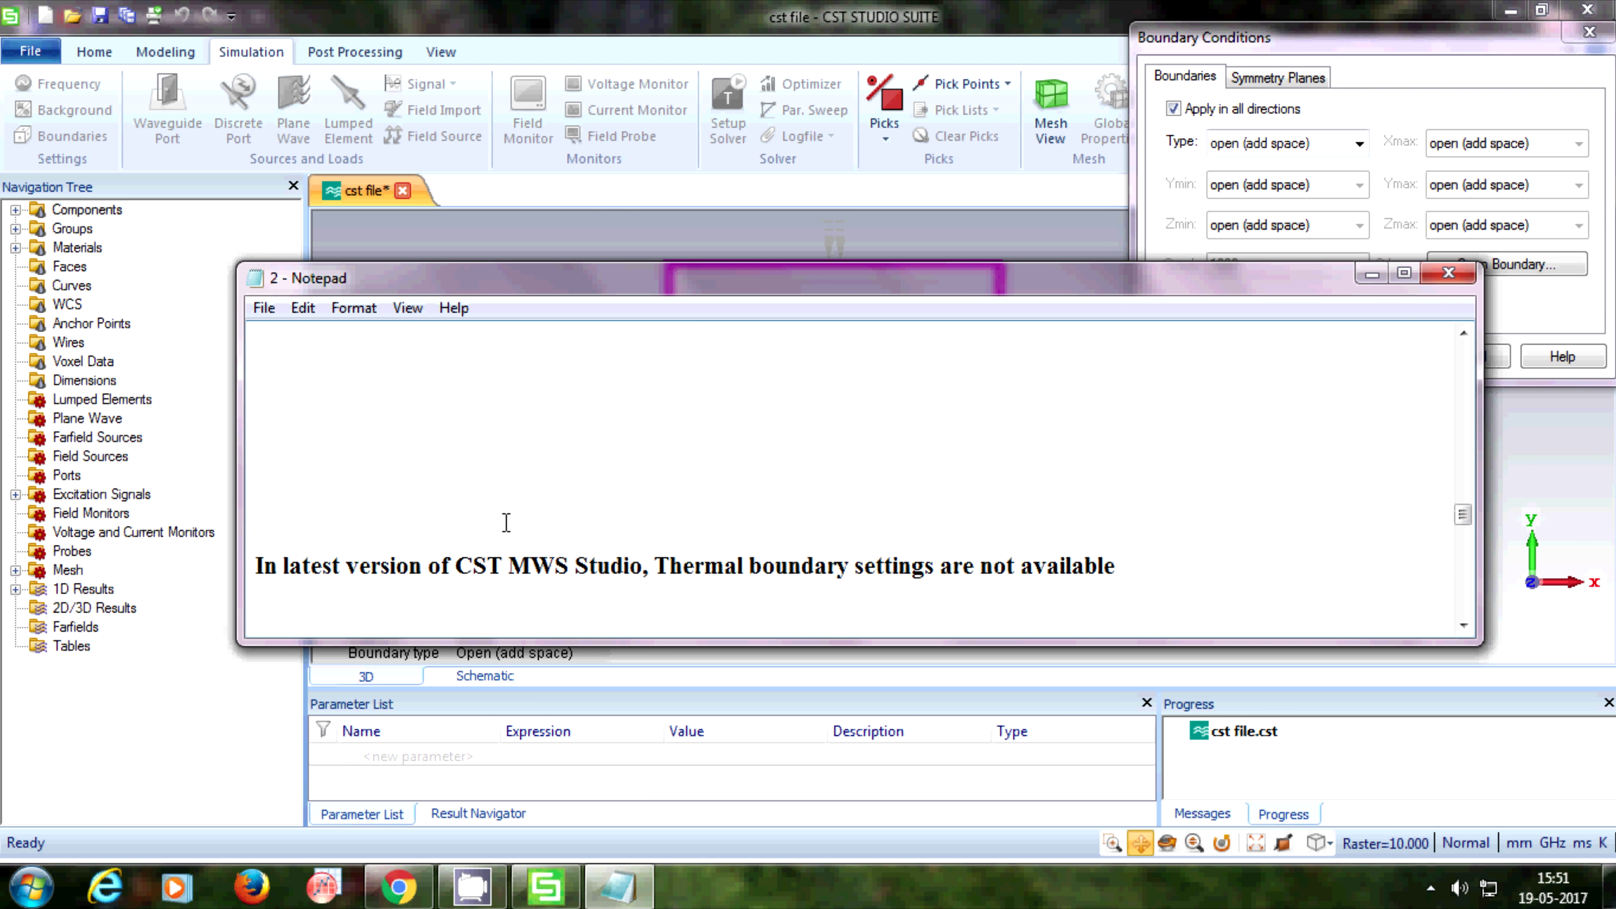
left_click_drag(262, 569, 1117, 570)
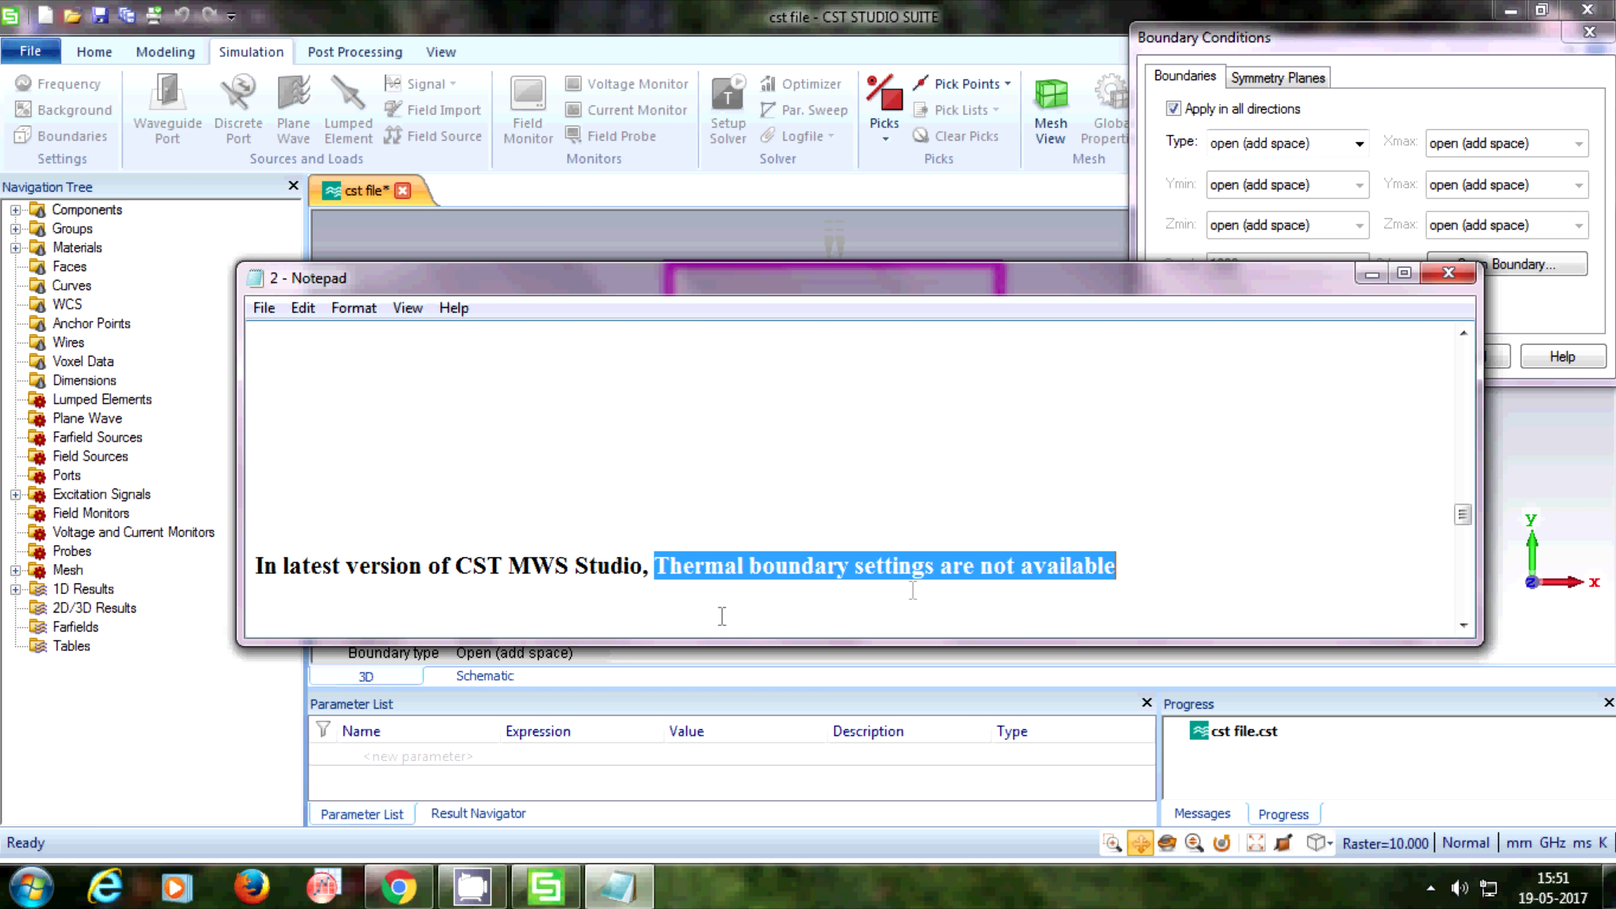
left_click(399, 887)
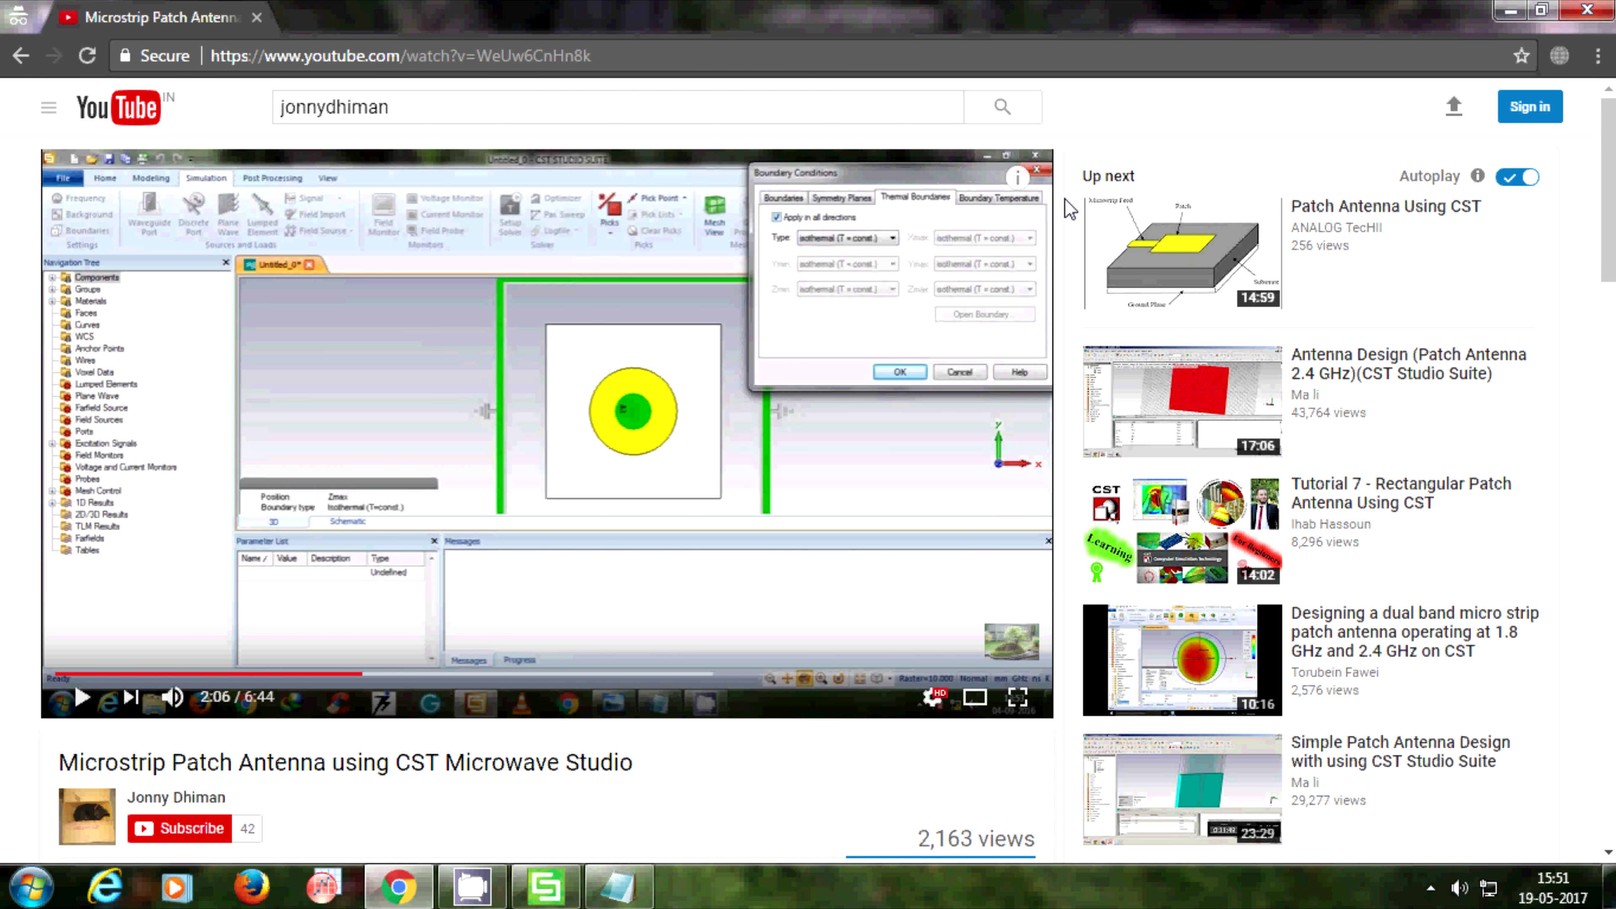
left_click(551, 901)
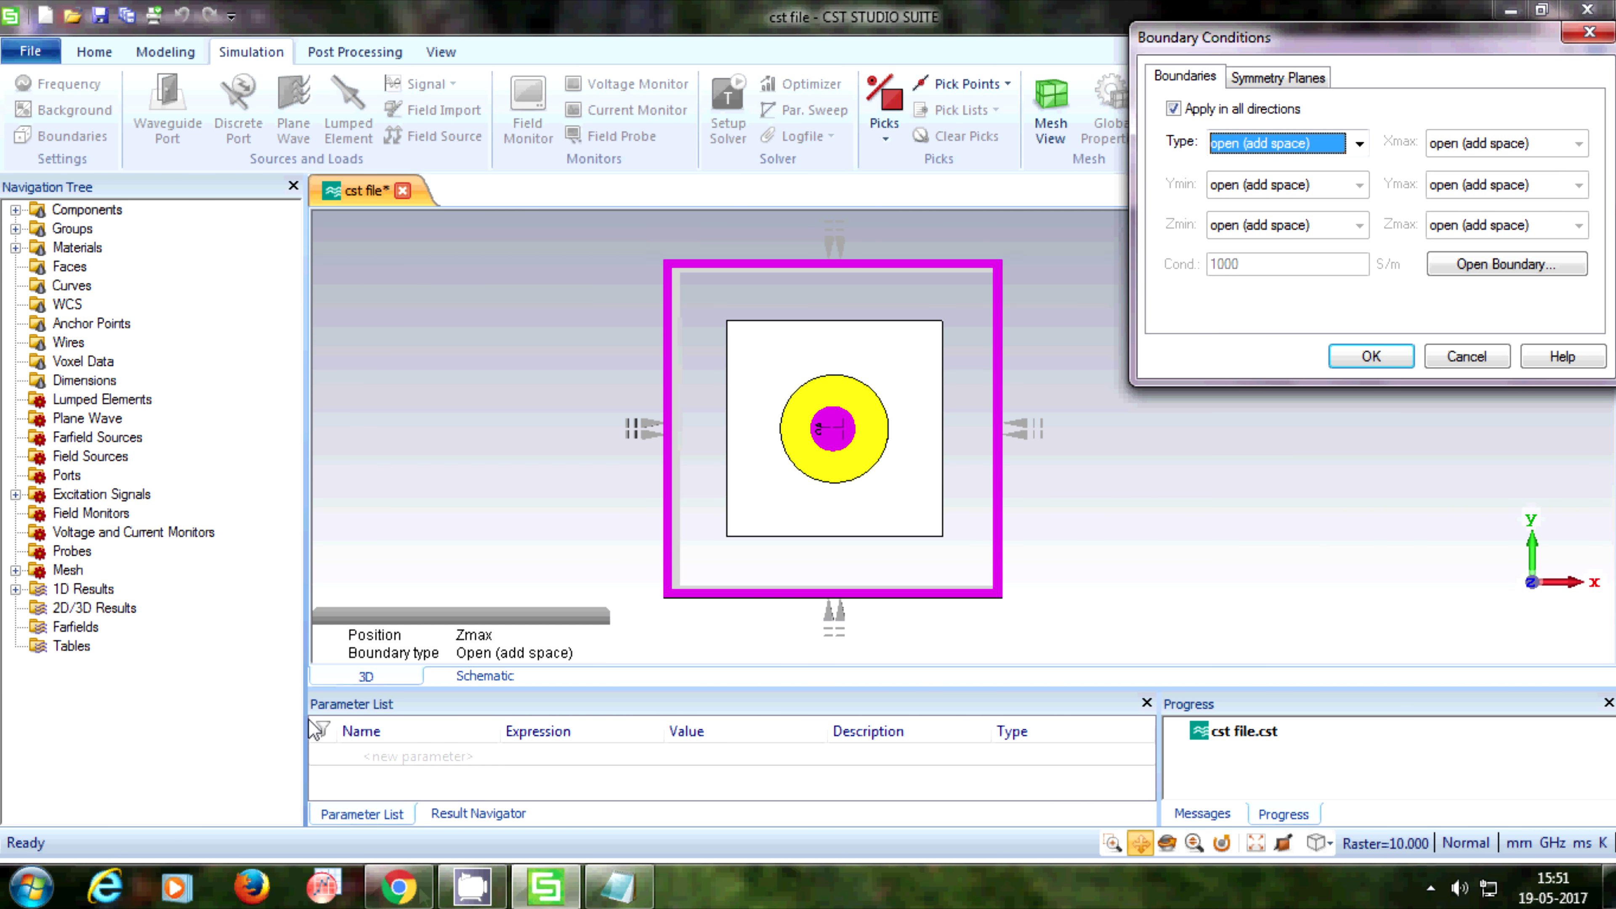
left_click(399, 887)
Switch to Notepad and insert "and boundary temperature" after "Thermal boundary" in the note.
left_click(617, 887)
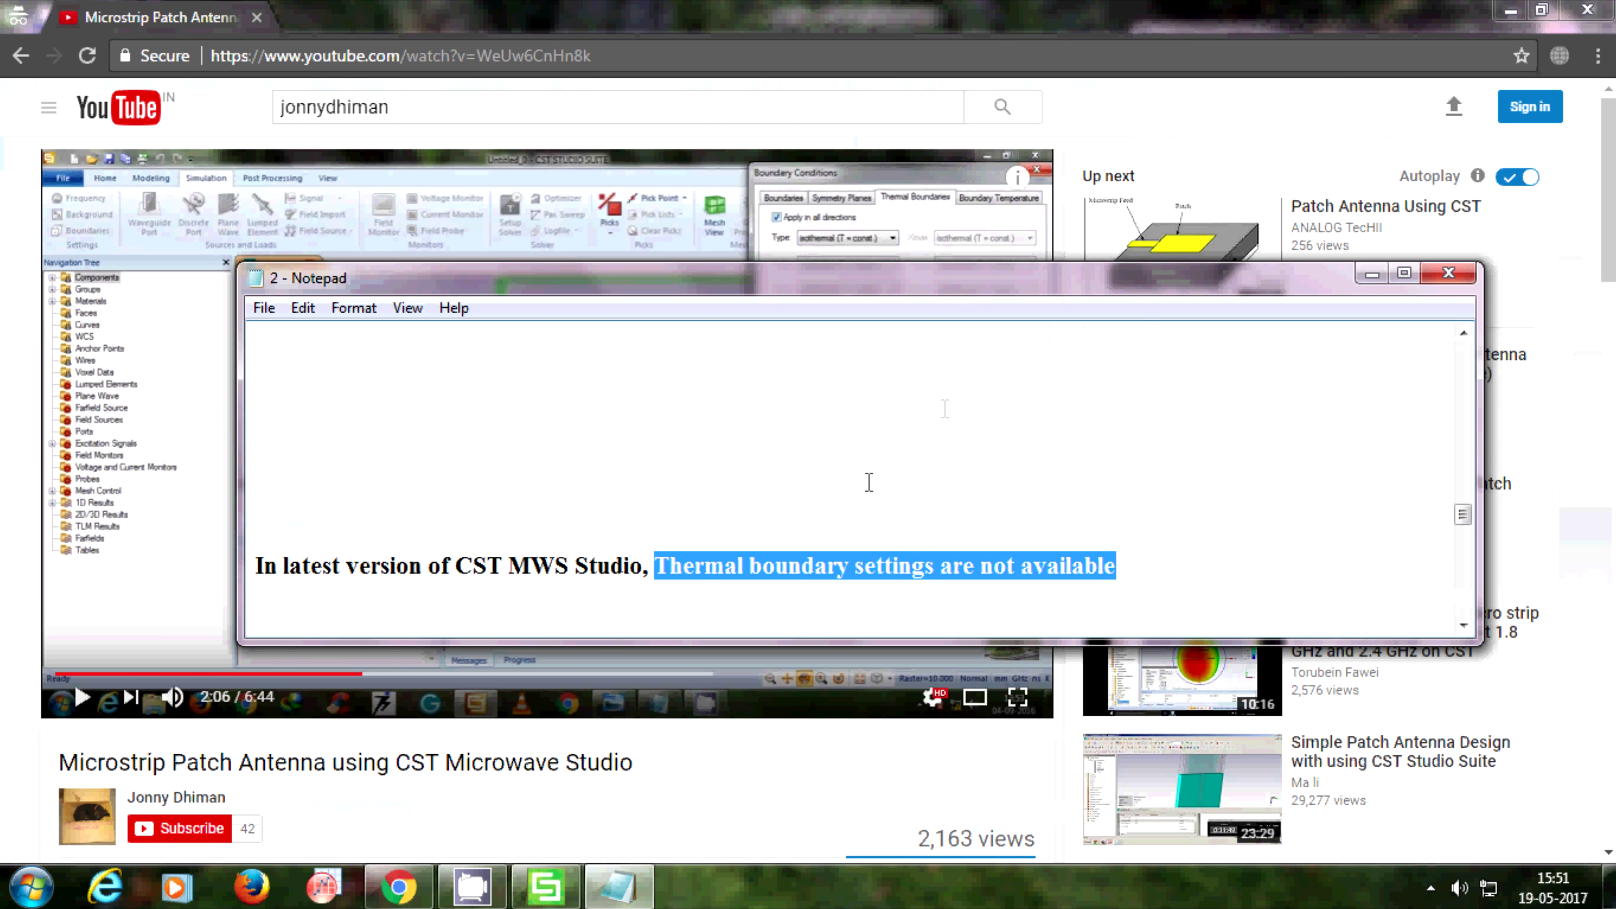
left_click(863, 566)
type("and ")
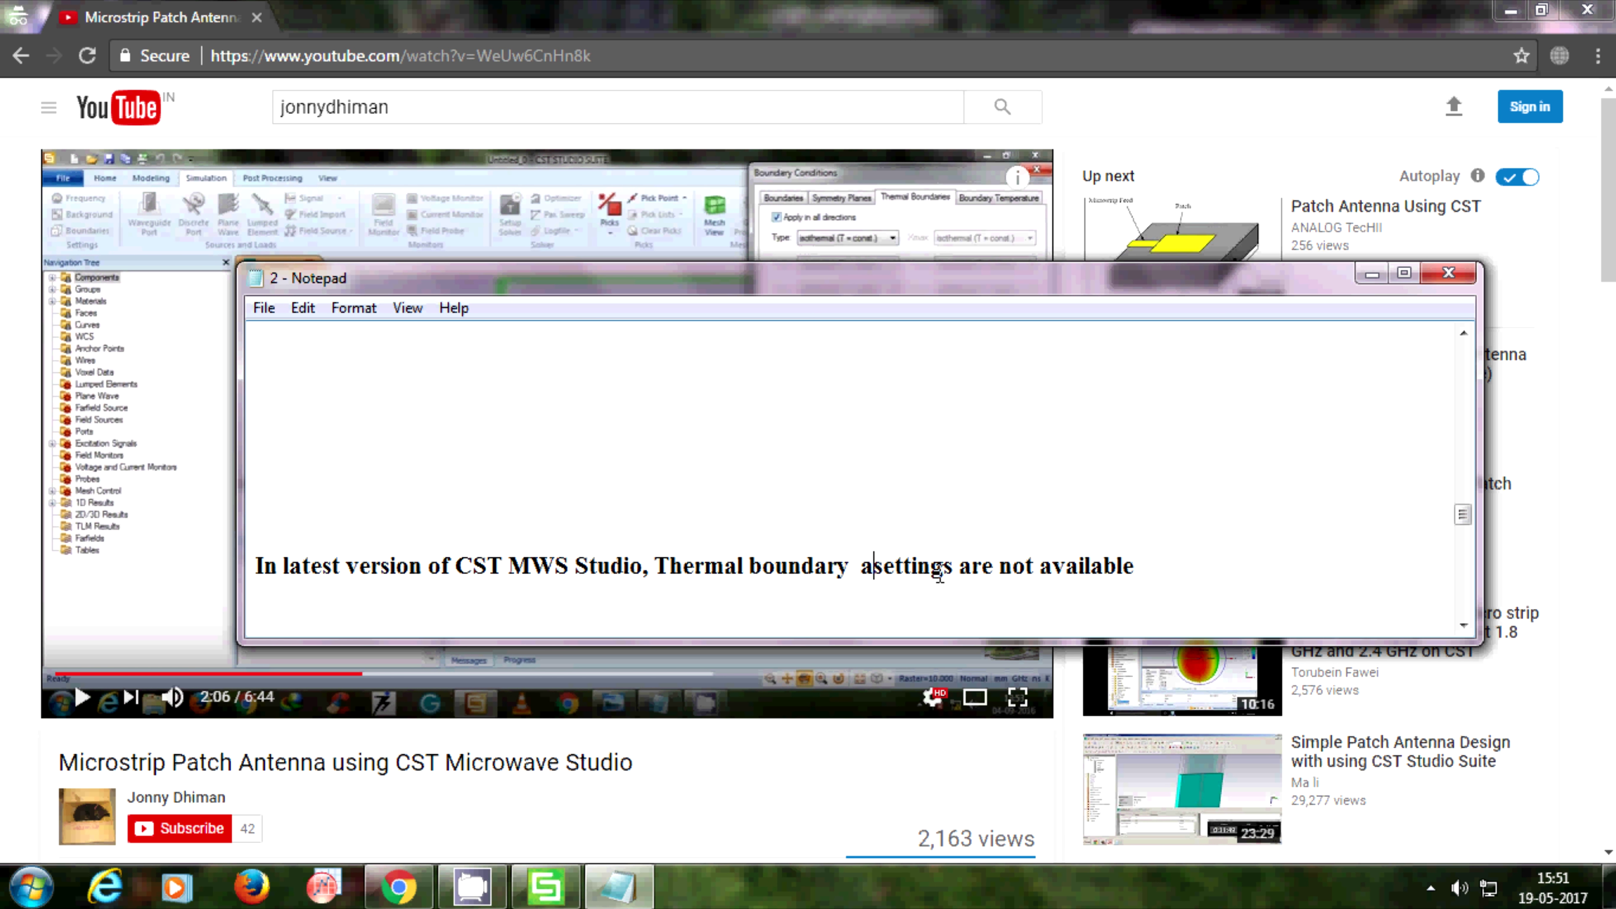
type("boundar")
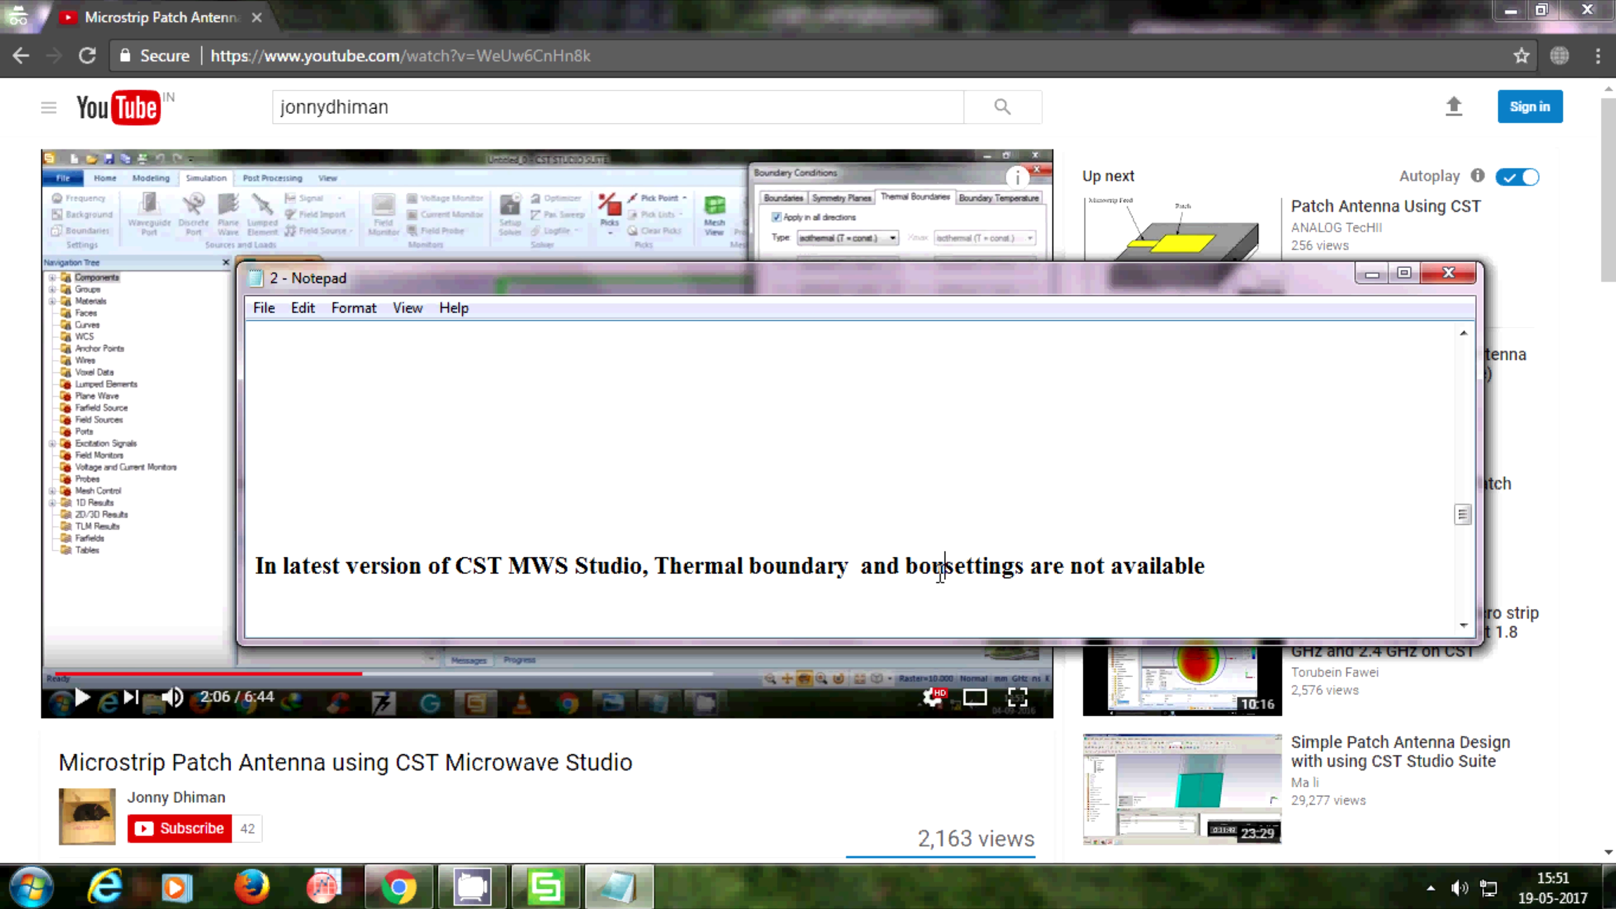
type("y tempe")
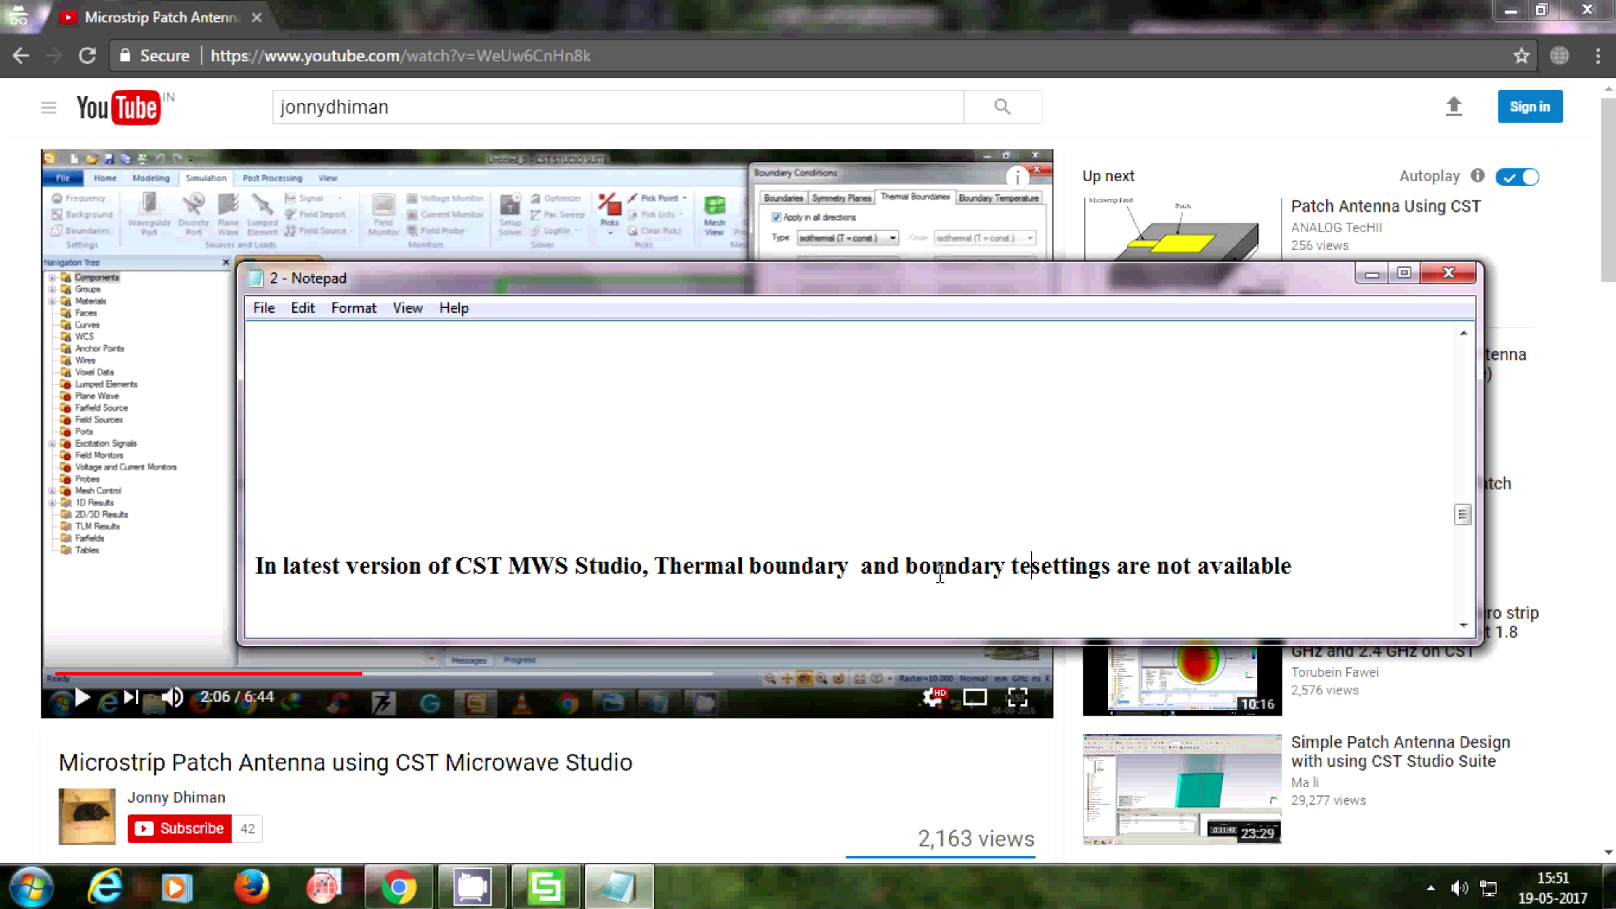
type("rature")
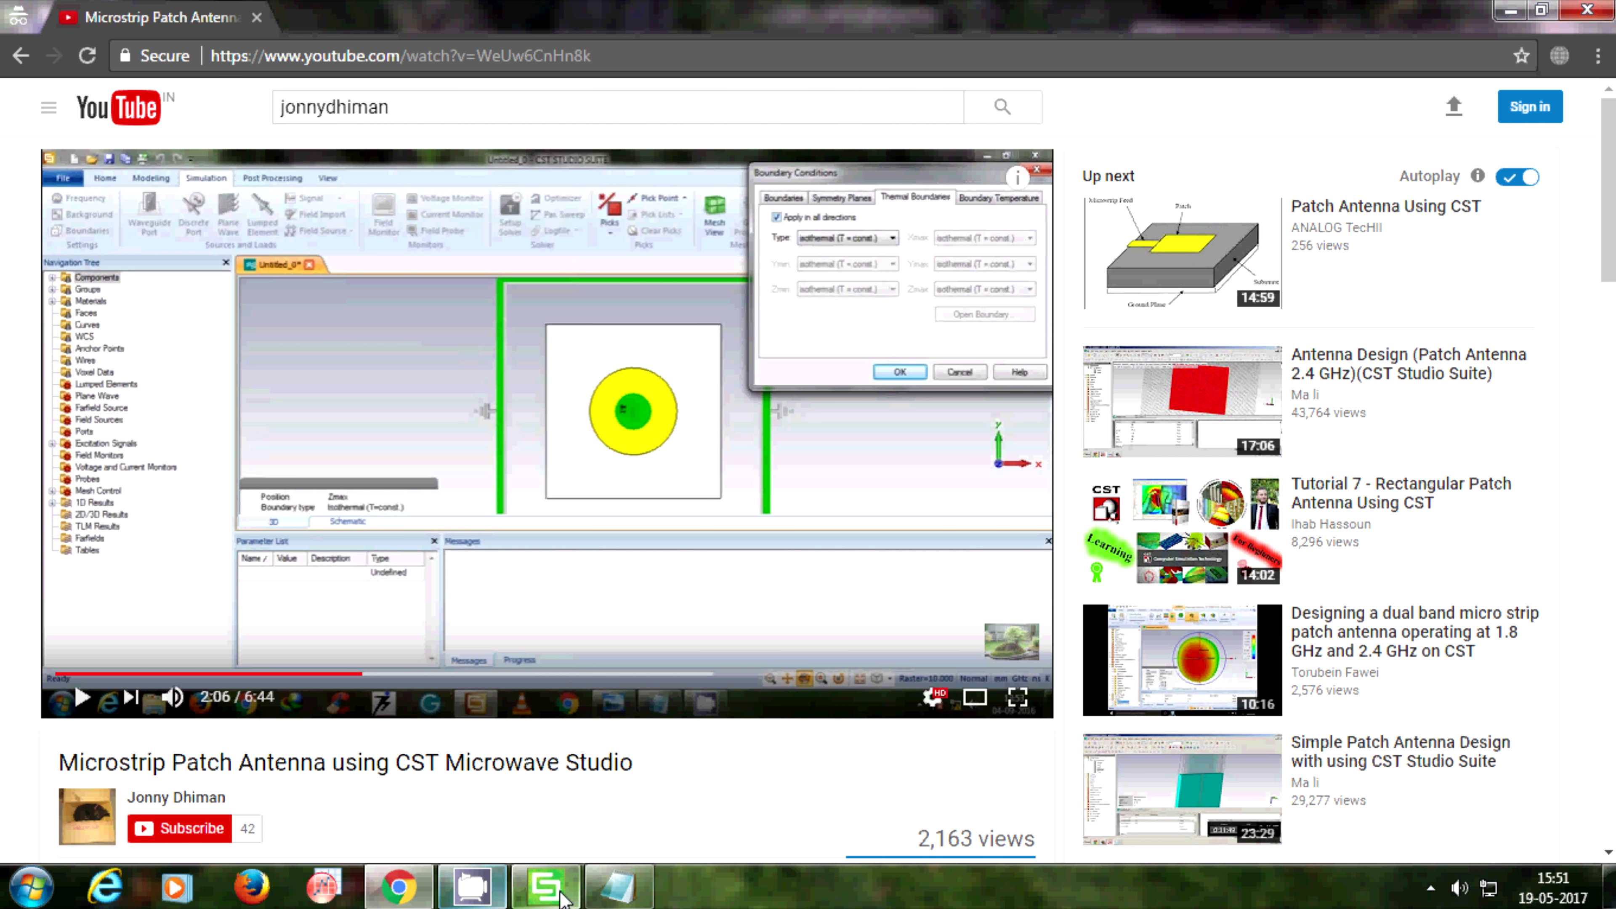
Switch to CST Studio Suite, accept the boundary conditions and save the project.
left_click(546, 887)
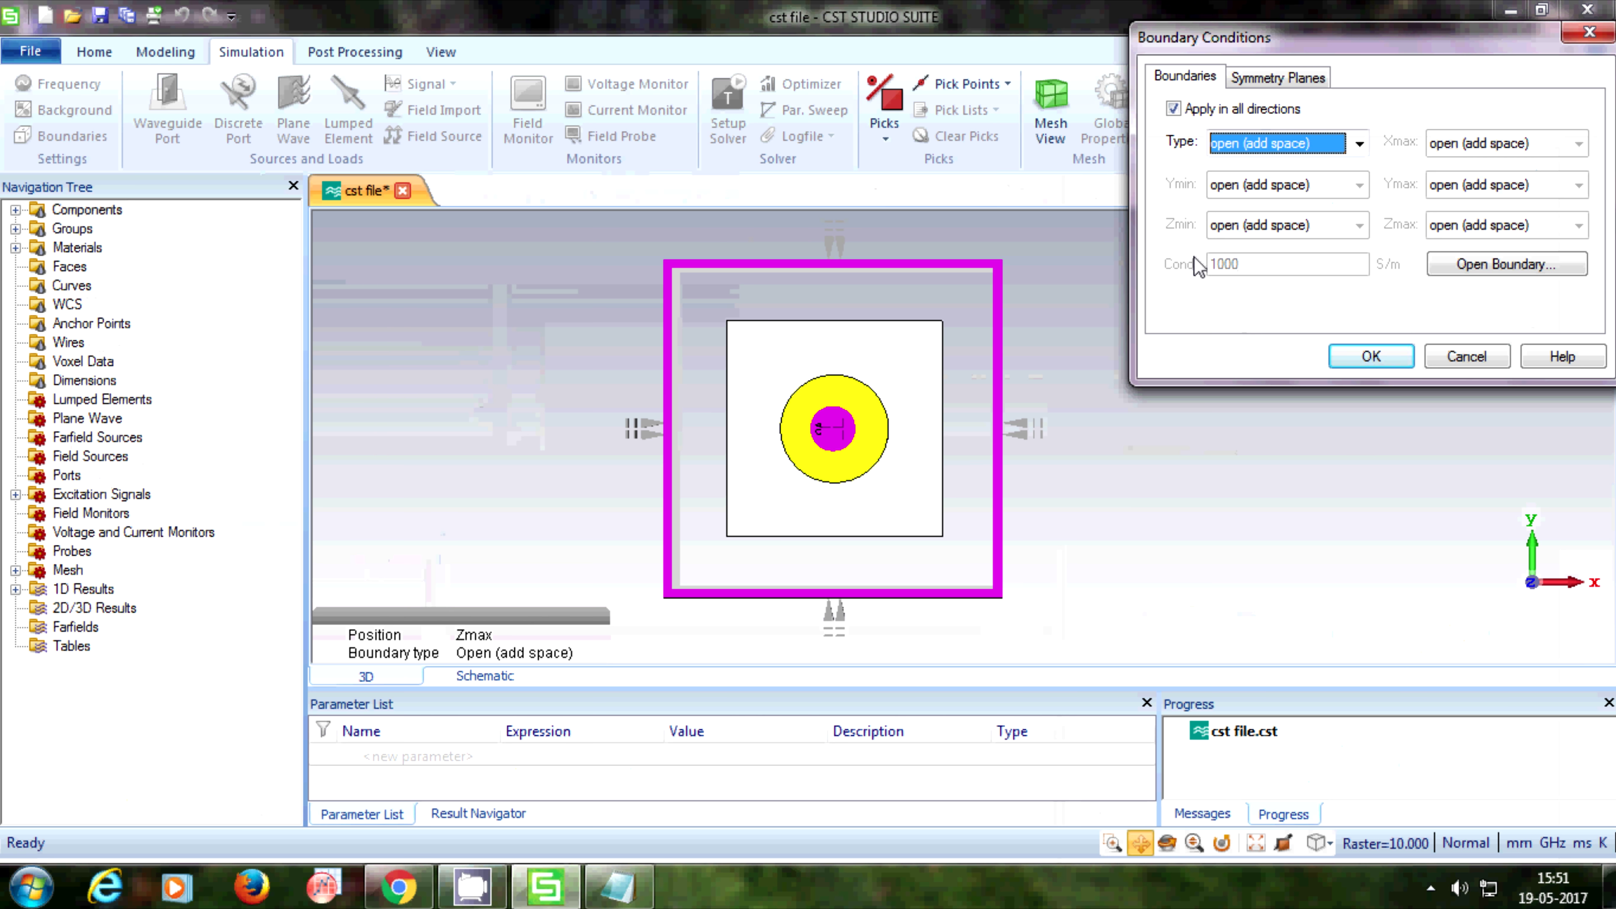
left_click(1372, 356)
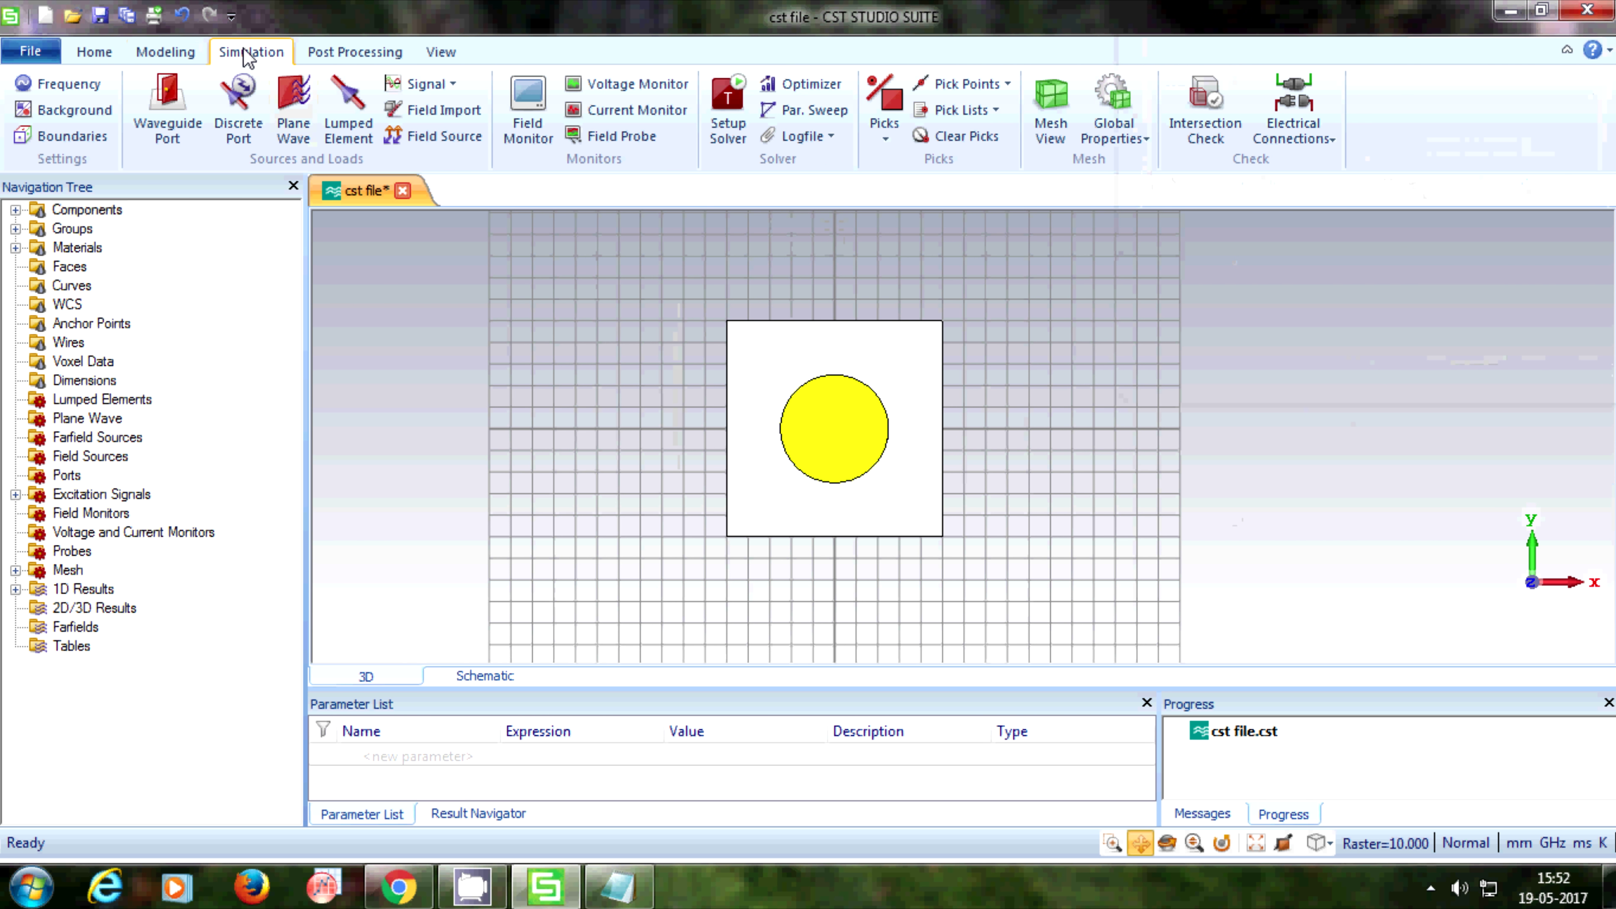
left_click(98, 14)
Switch to the Chrome tutorial video and review its discrete edge port coordinates.
left_click(399, 887)
left_click(563, 462)
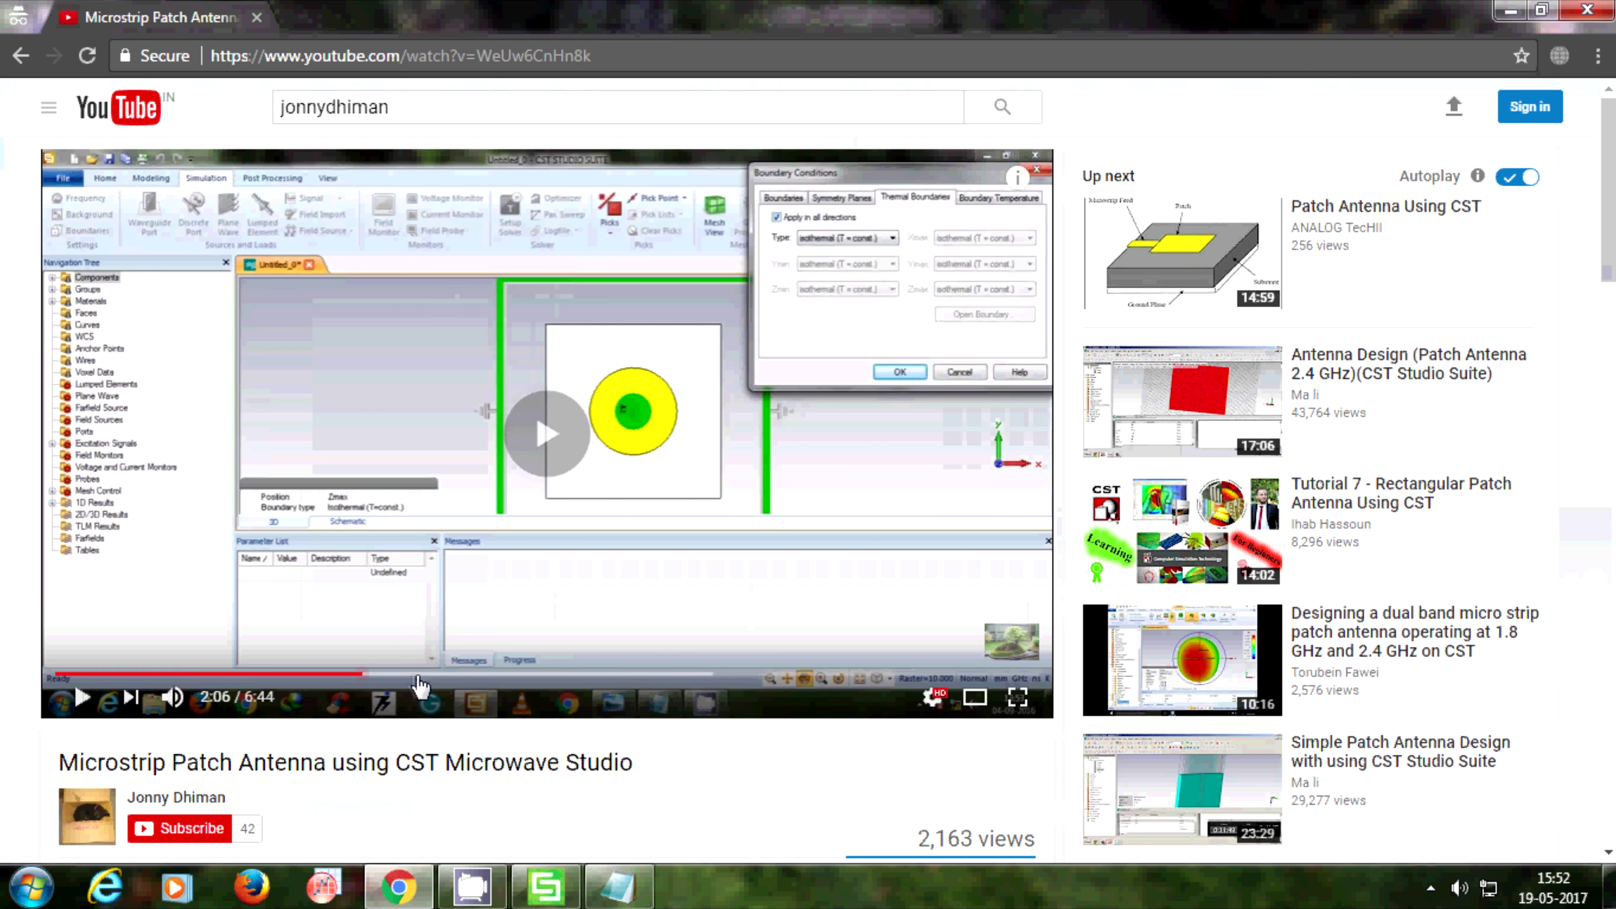
left_click(392, 674)
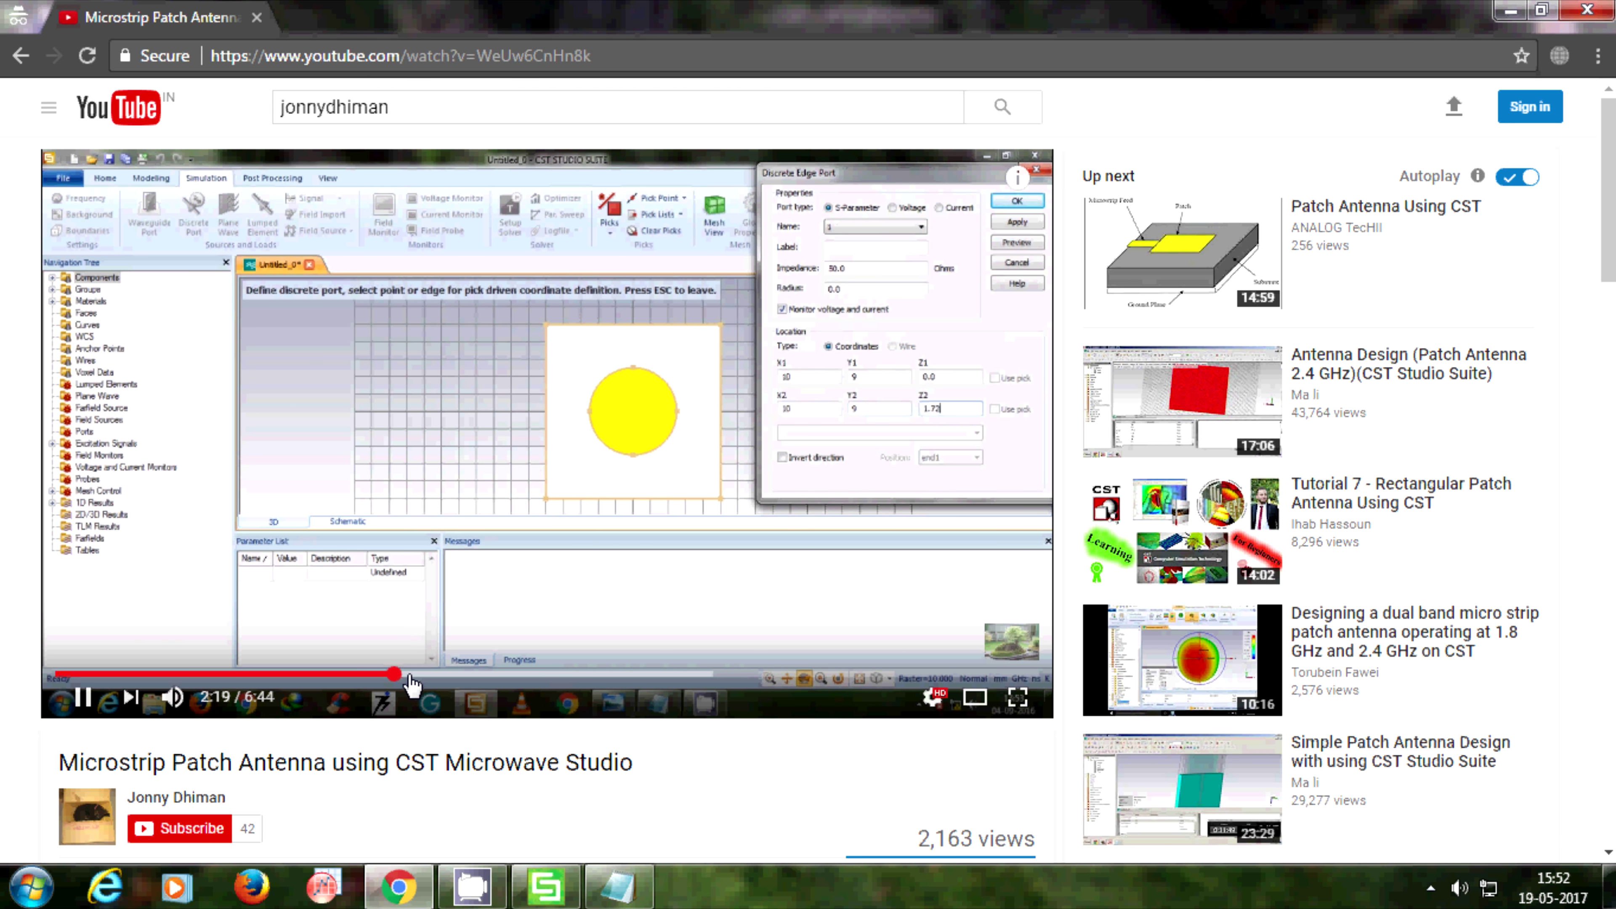
left_click(408, 675)
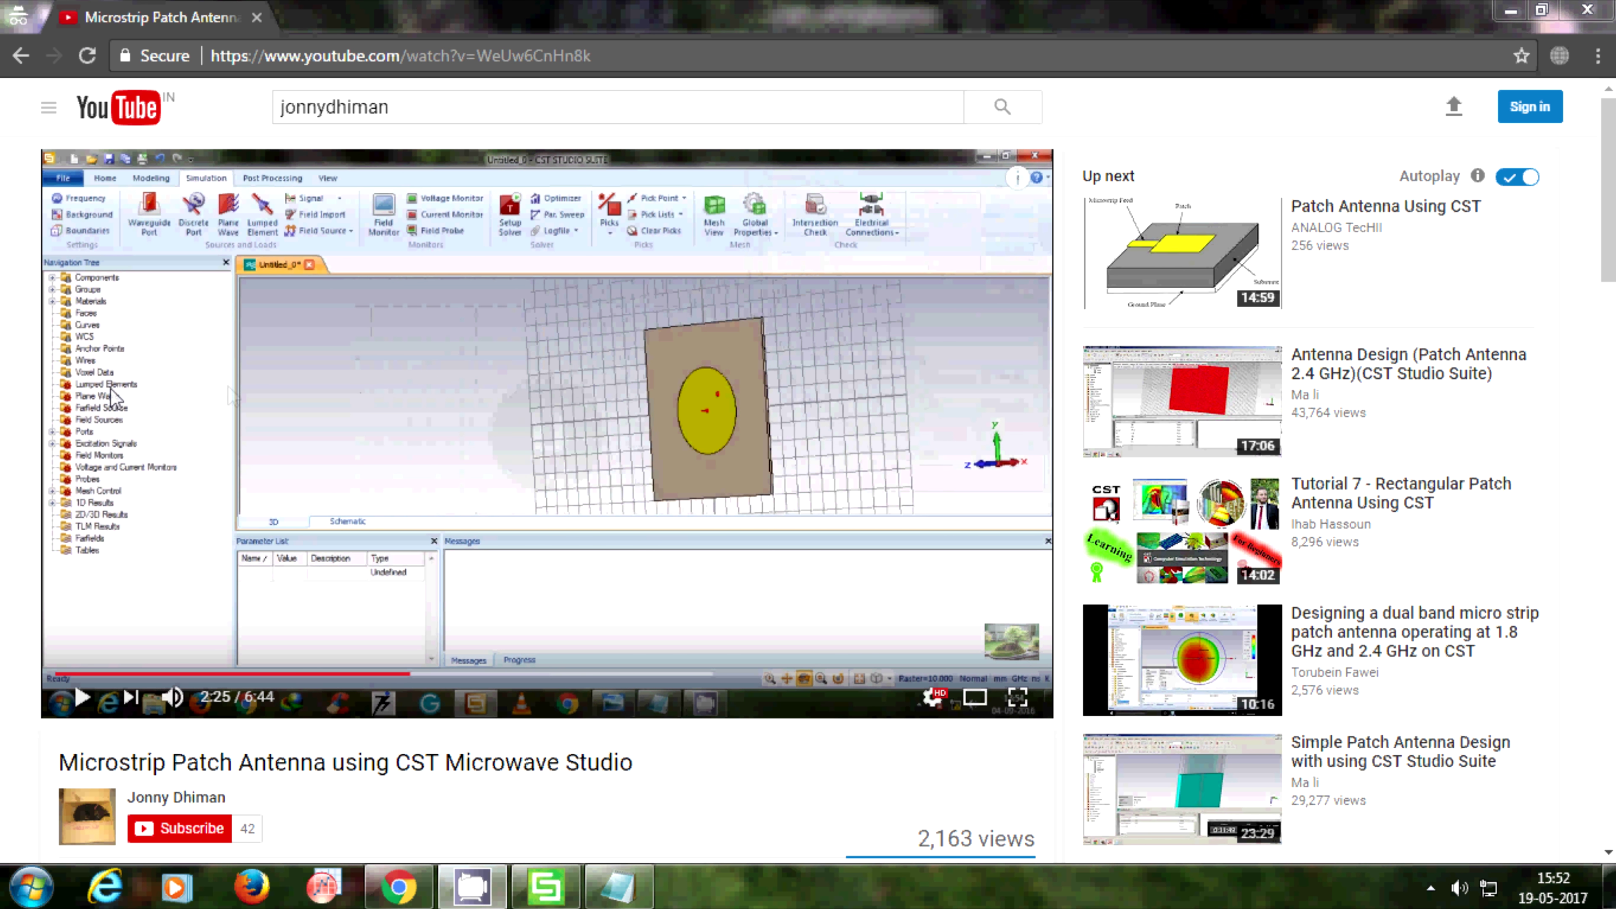
Switch to CST Studio Suite, add an S-parameter discrete port at X 10, Y 9, running from Z 0 up to the patch, and save the project.
left_click(562, 878)
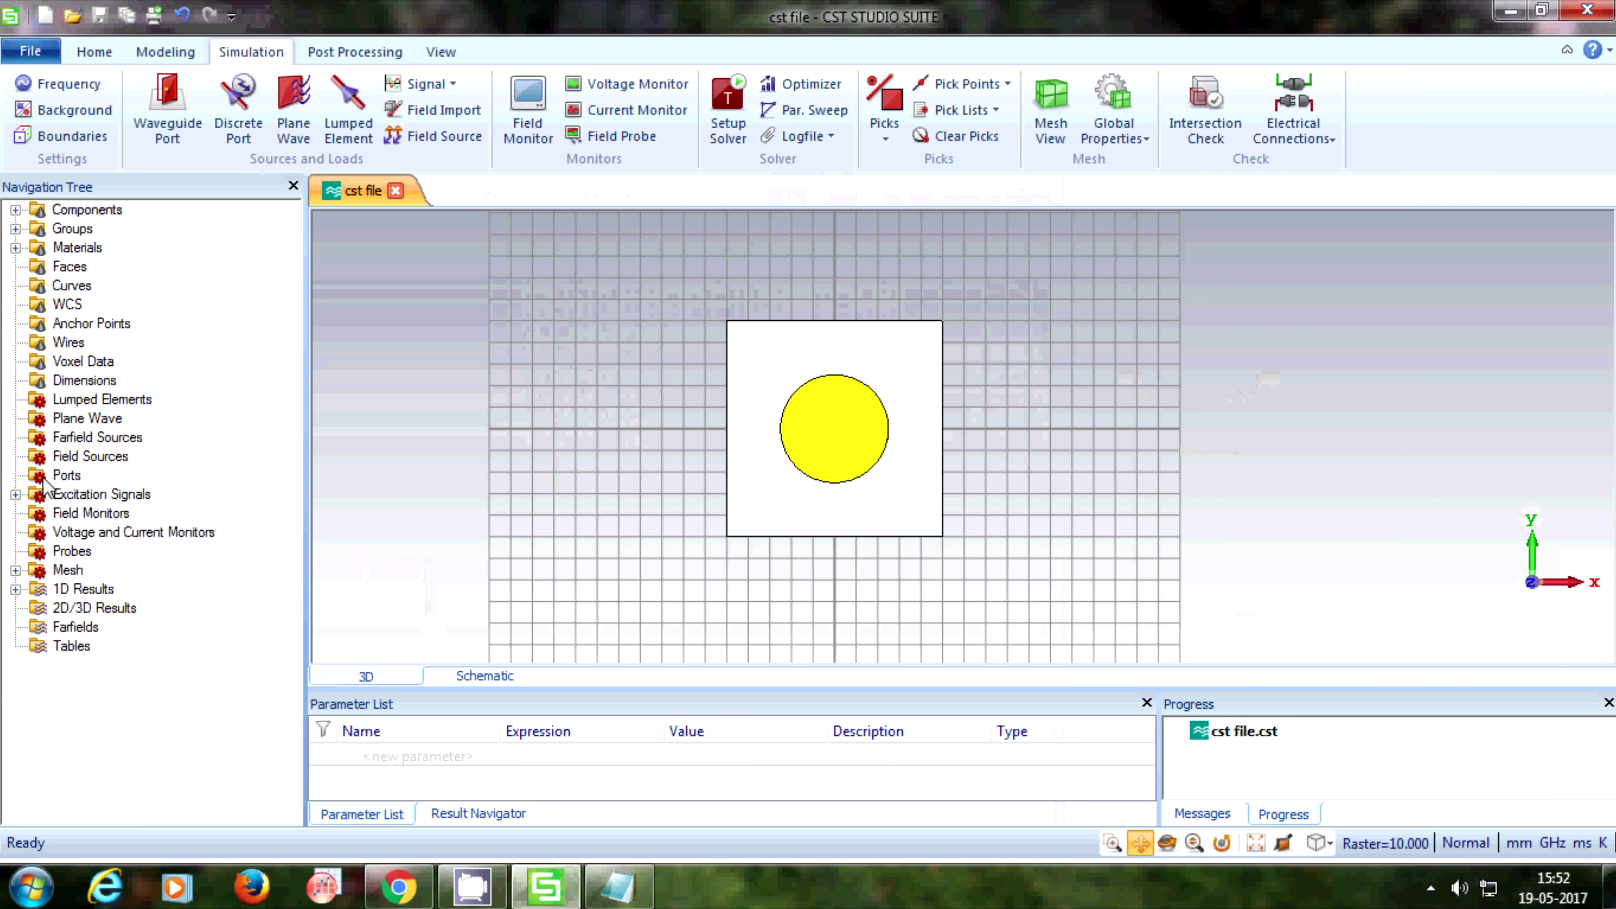
right_click(56, 474)
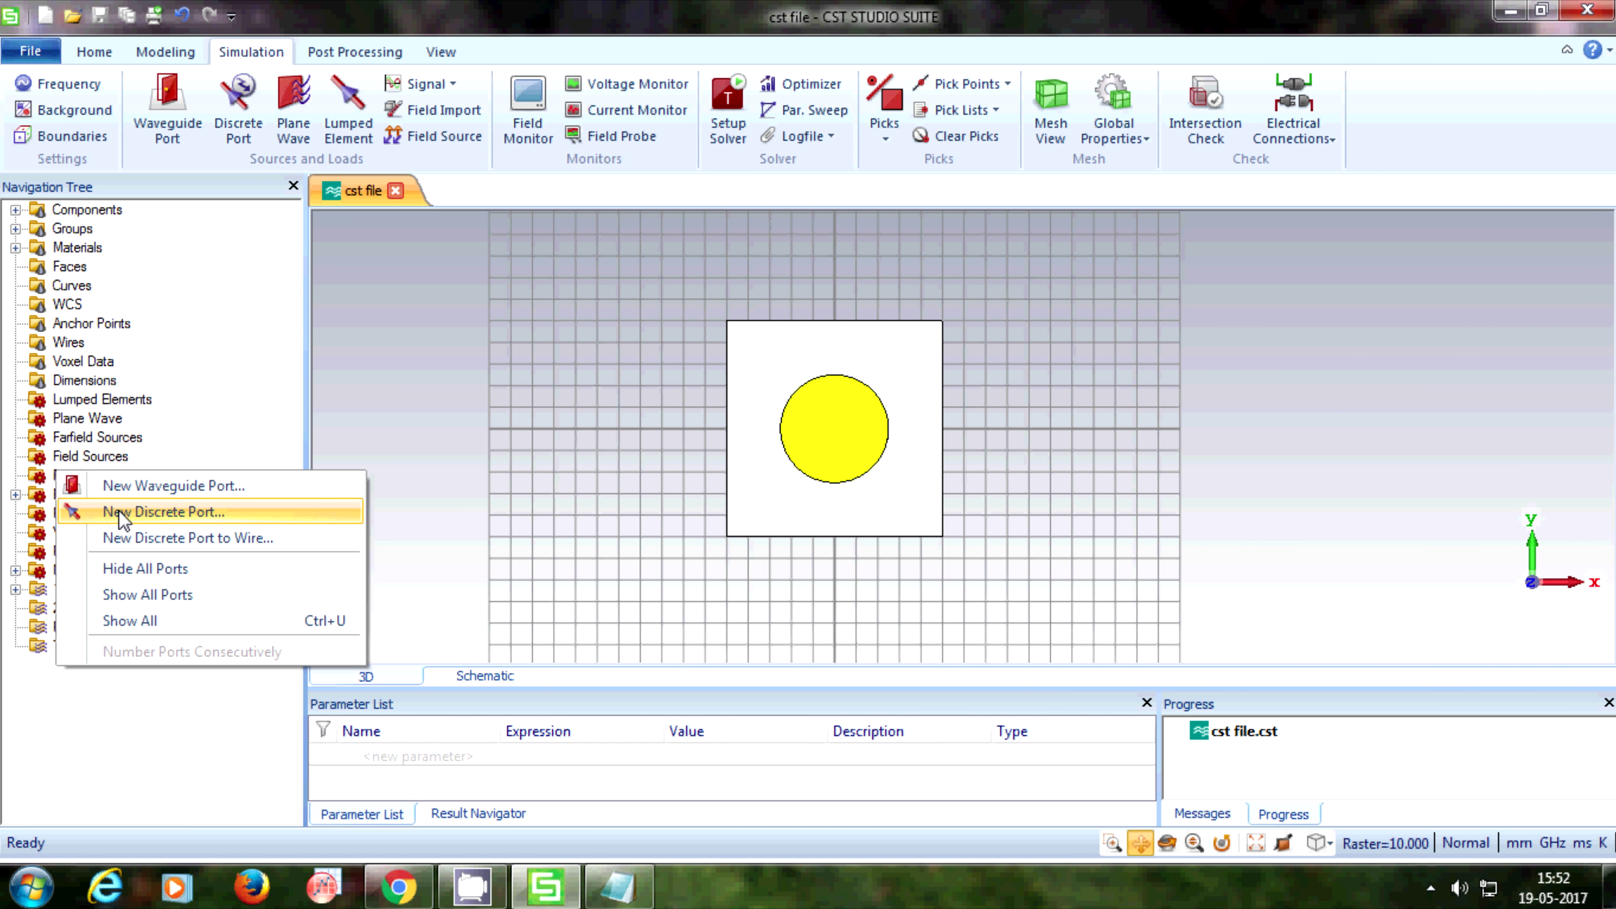
left_click(122, 514)
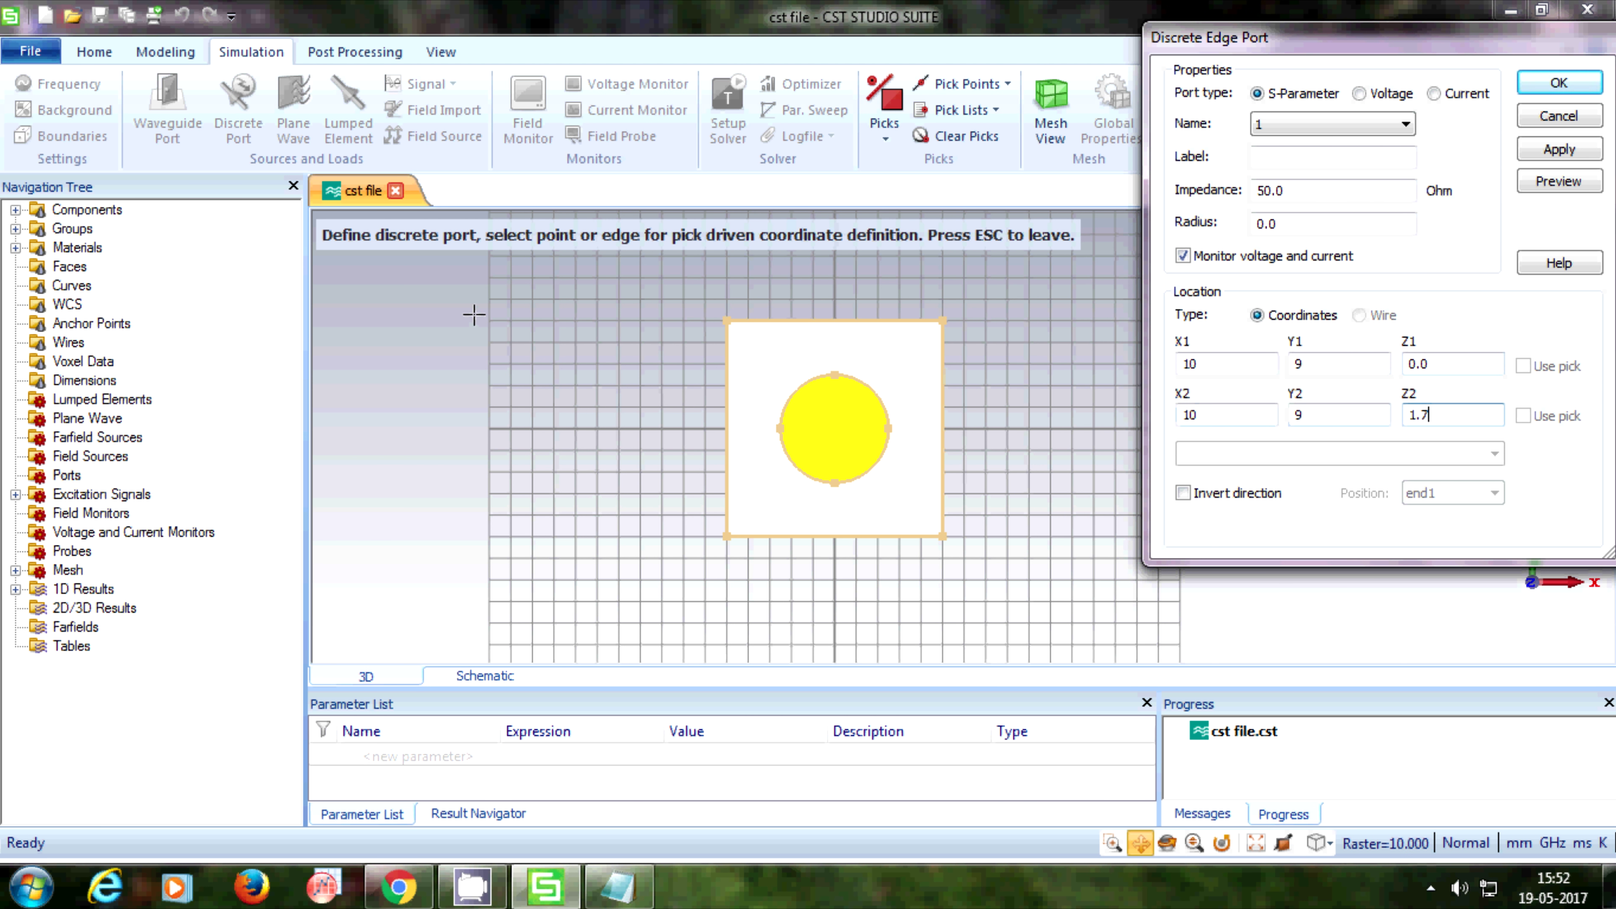
type("5")
key("Return")
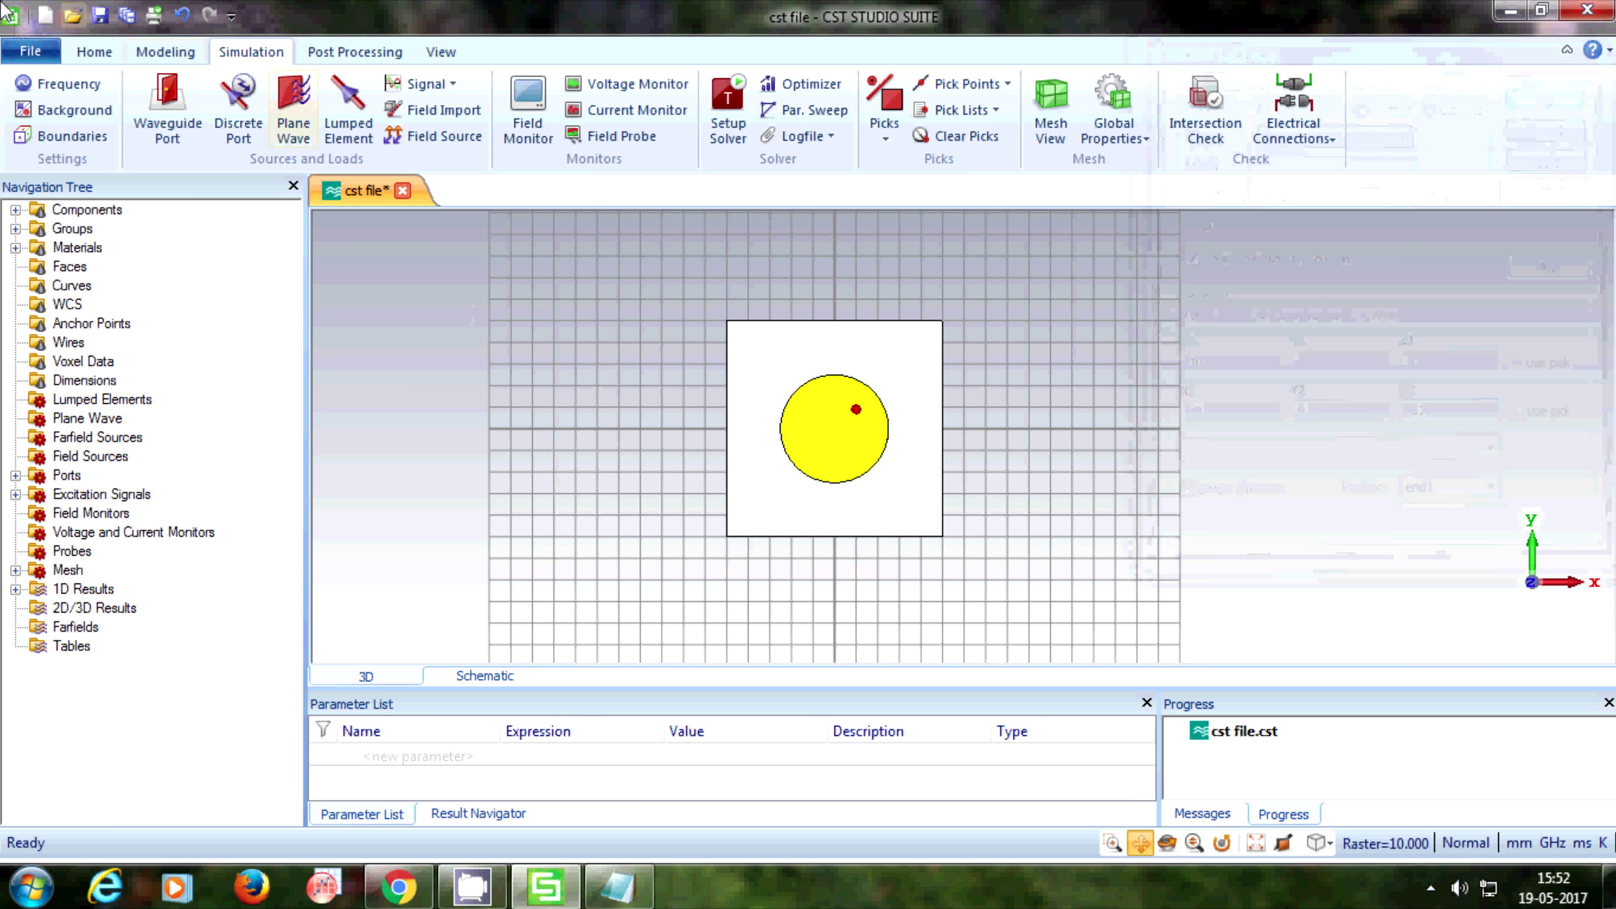
left_click(99, 14)
Set the time domain solver accuracy to -30 dB and start the simulation.
left_click(727, 109)
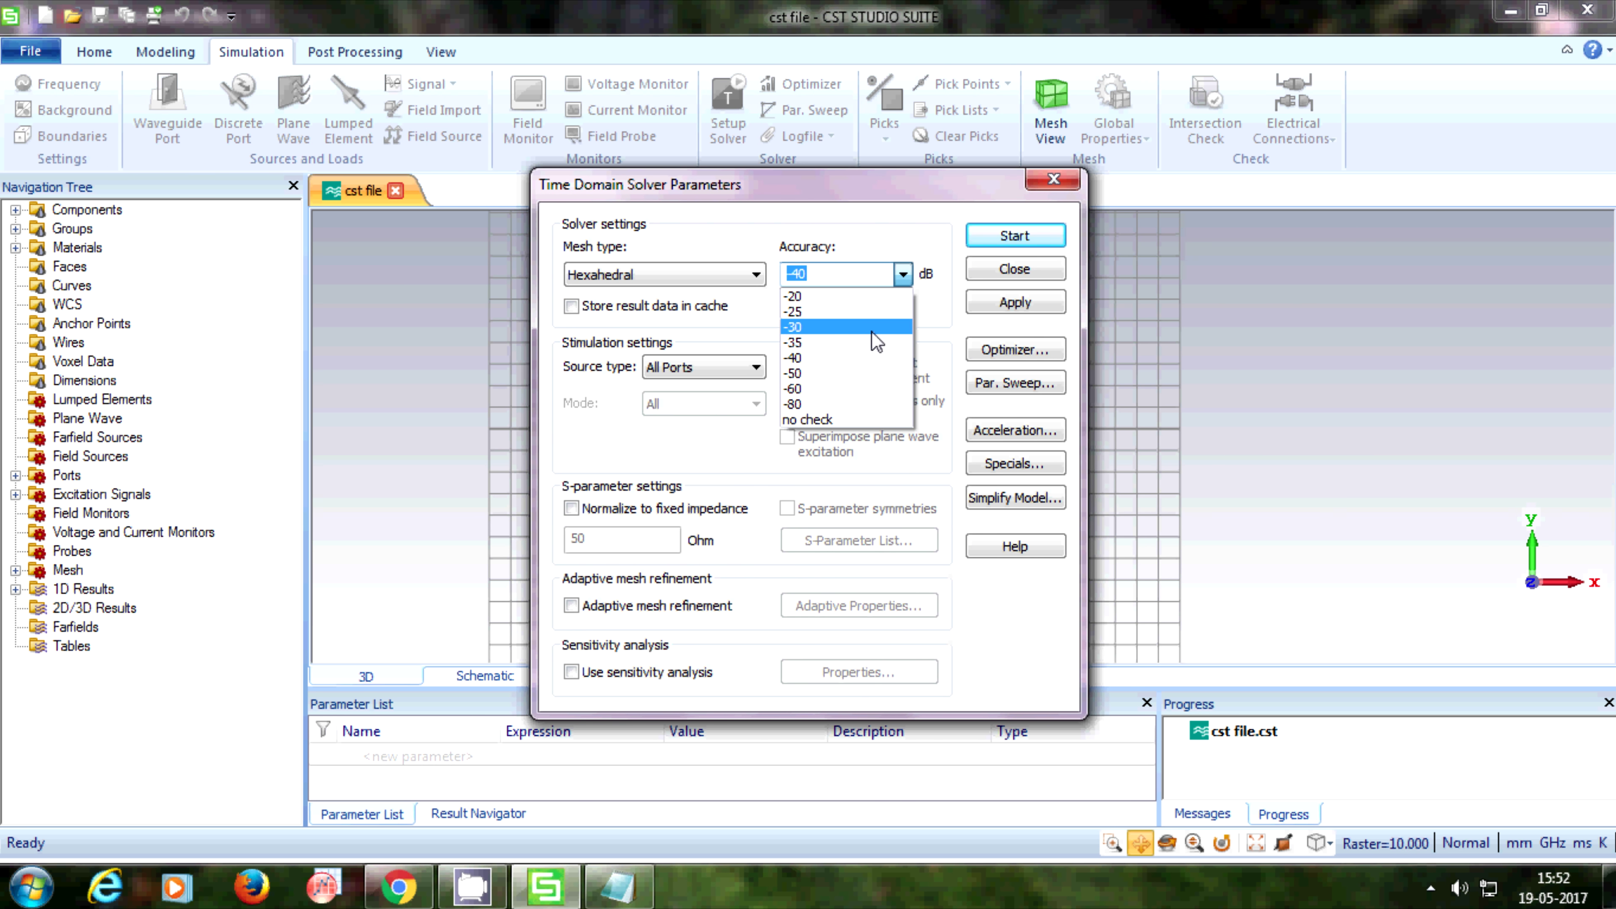
left_click(871, 331)
left_click(1011, 303)
left_click(1015, 236)
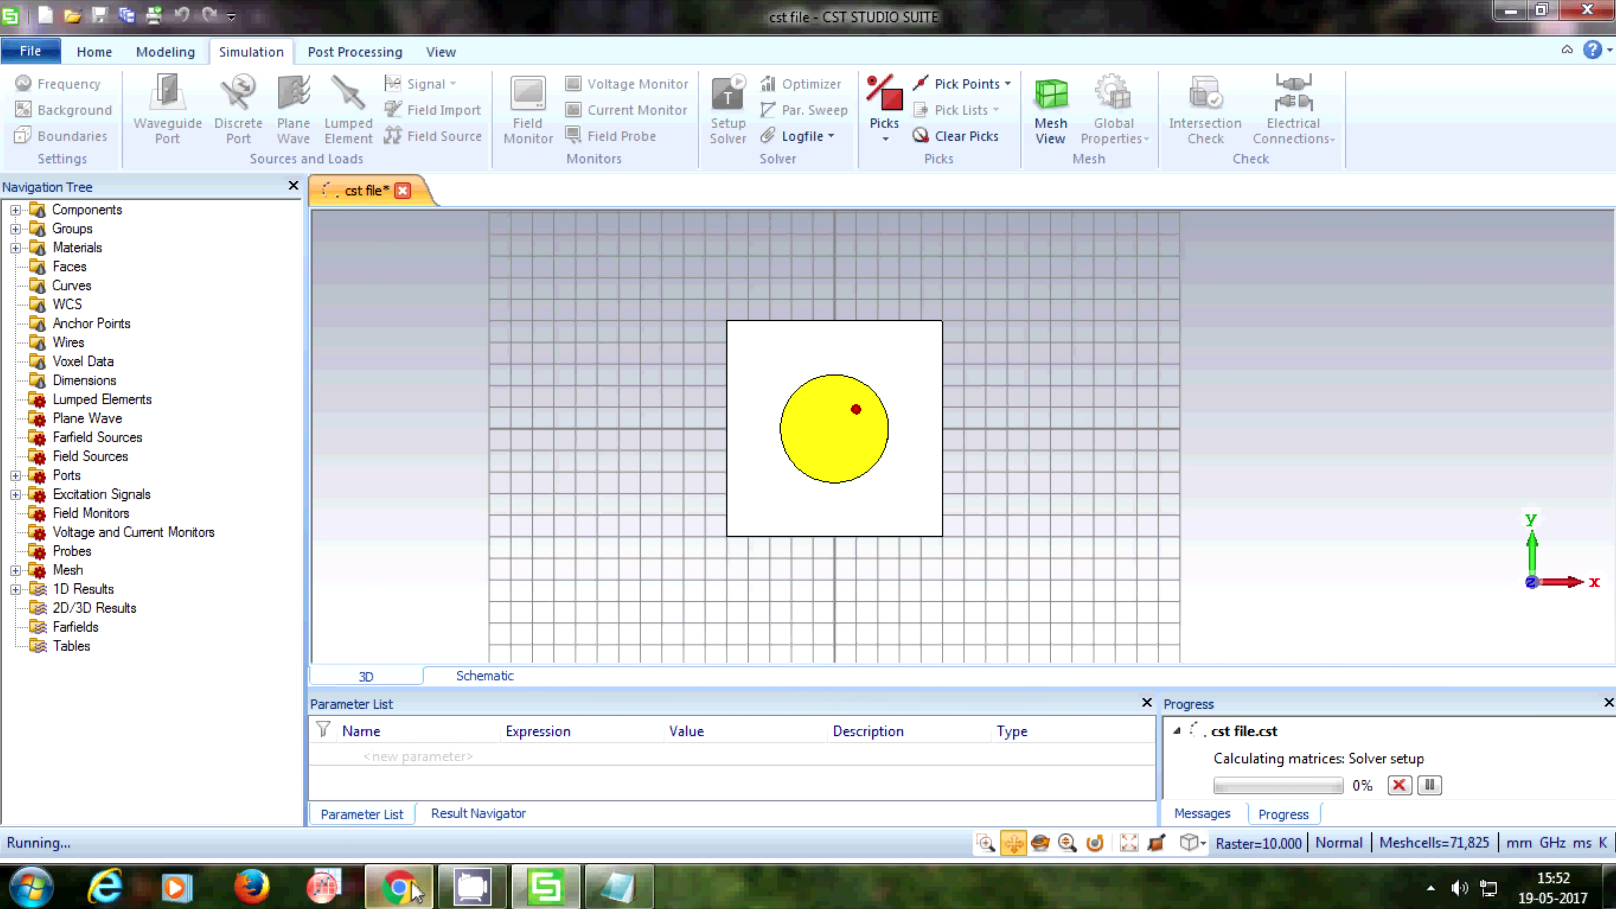
Switch to the Chrome tutorial video and examine its S1,1 plot, minimum marker and field monitor setup.
left_click(399, 887)
left_click(453, 673)
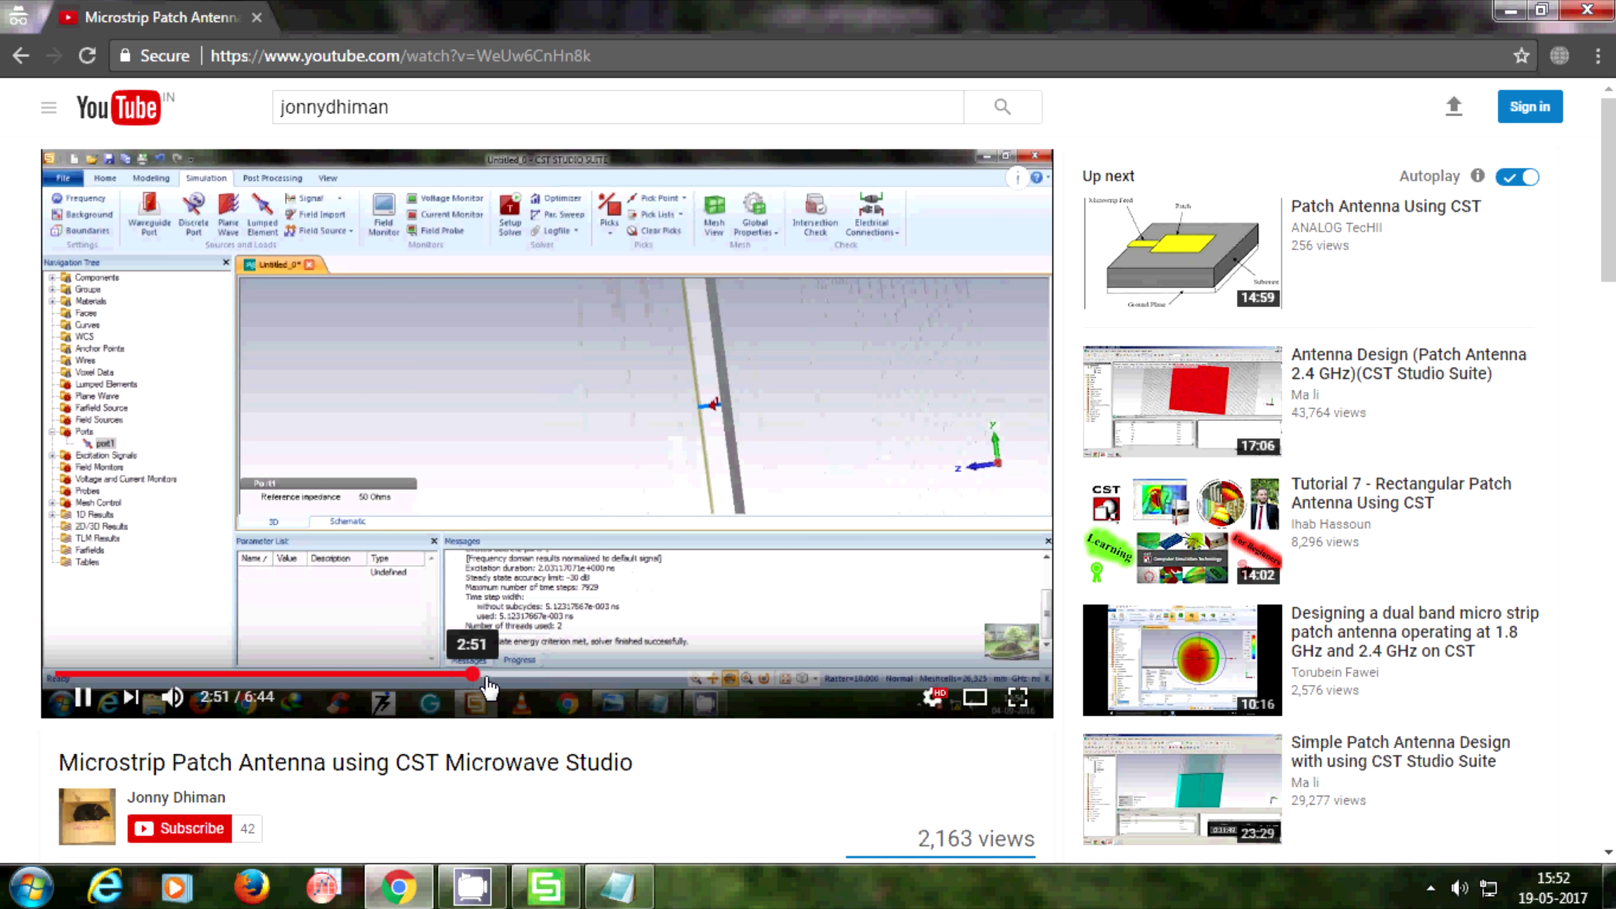
left_click(492, 676)
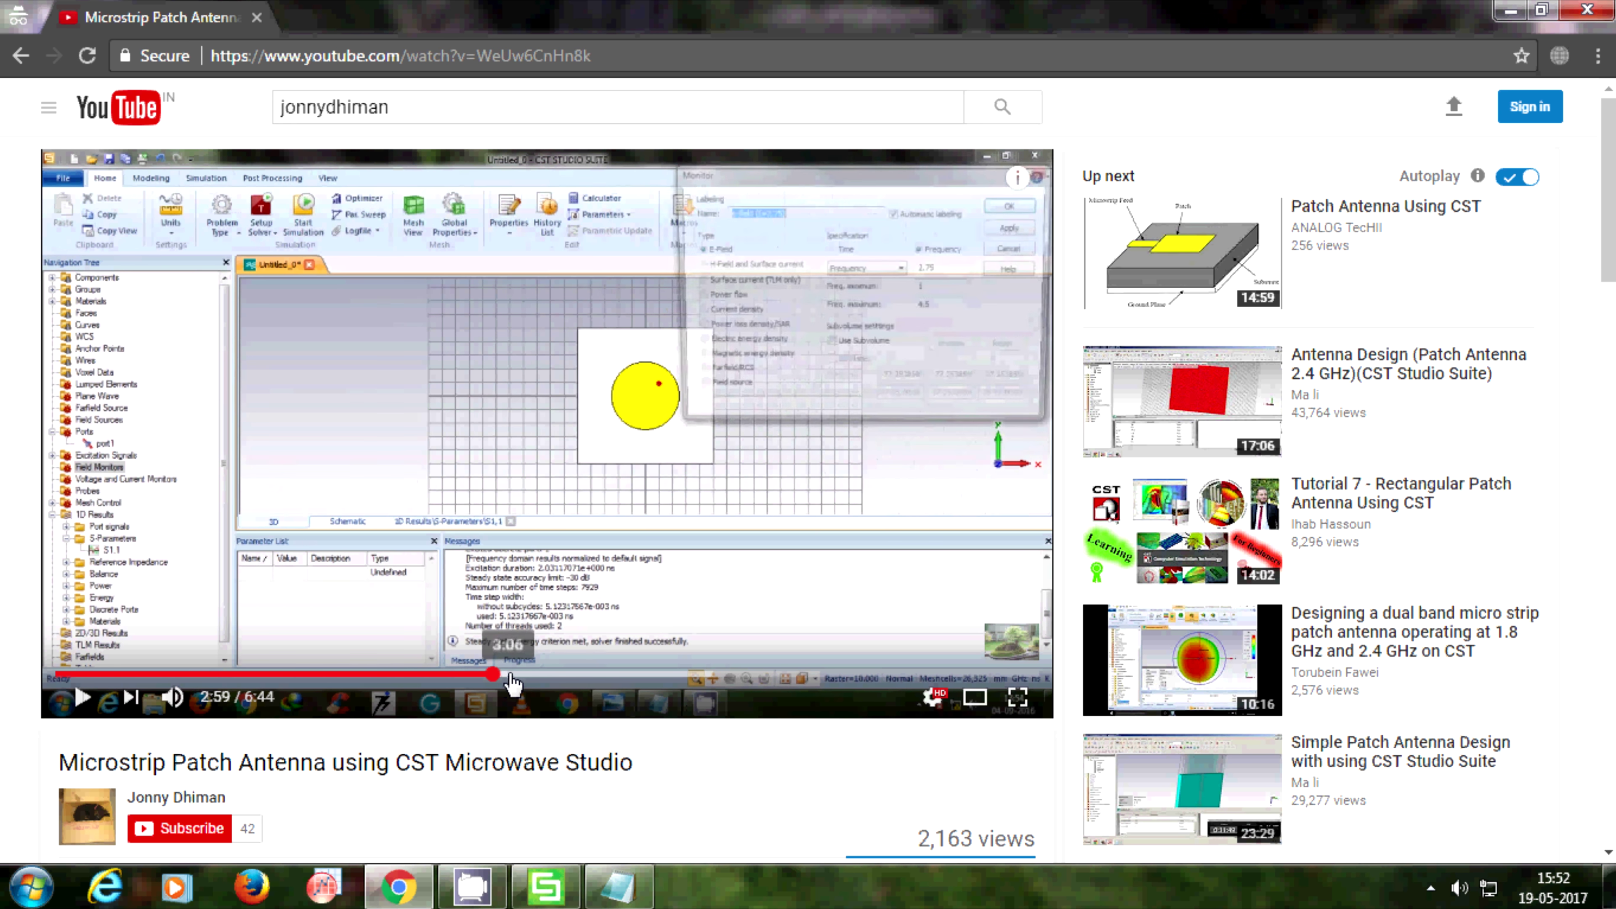
left_click(512, 677)
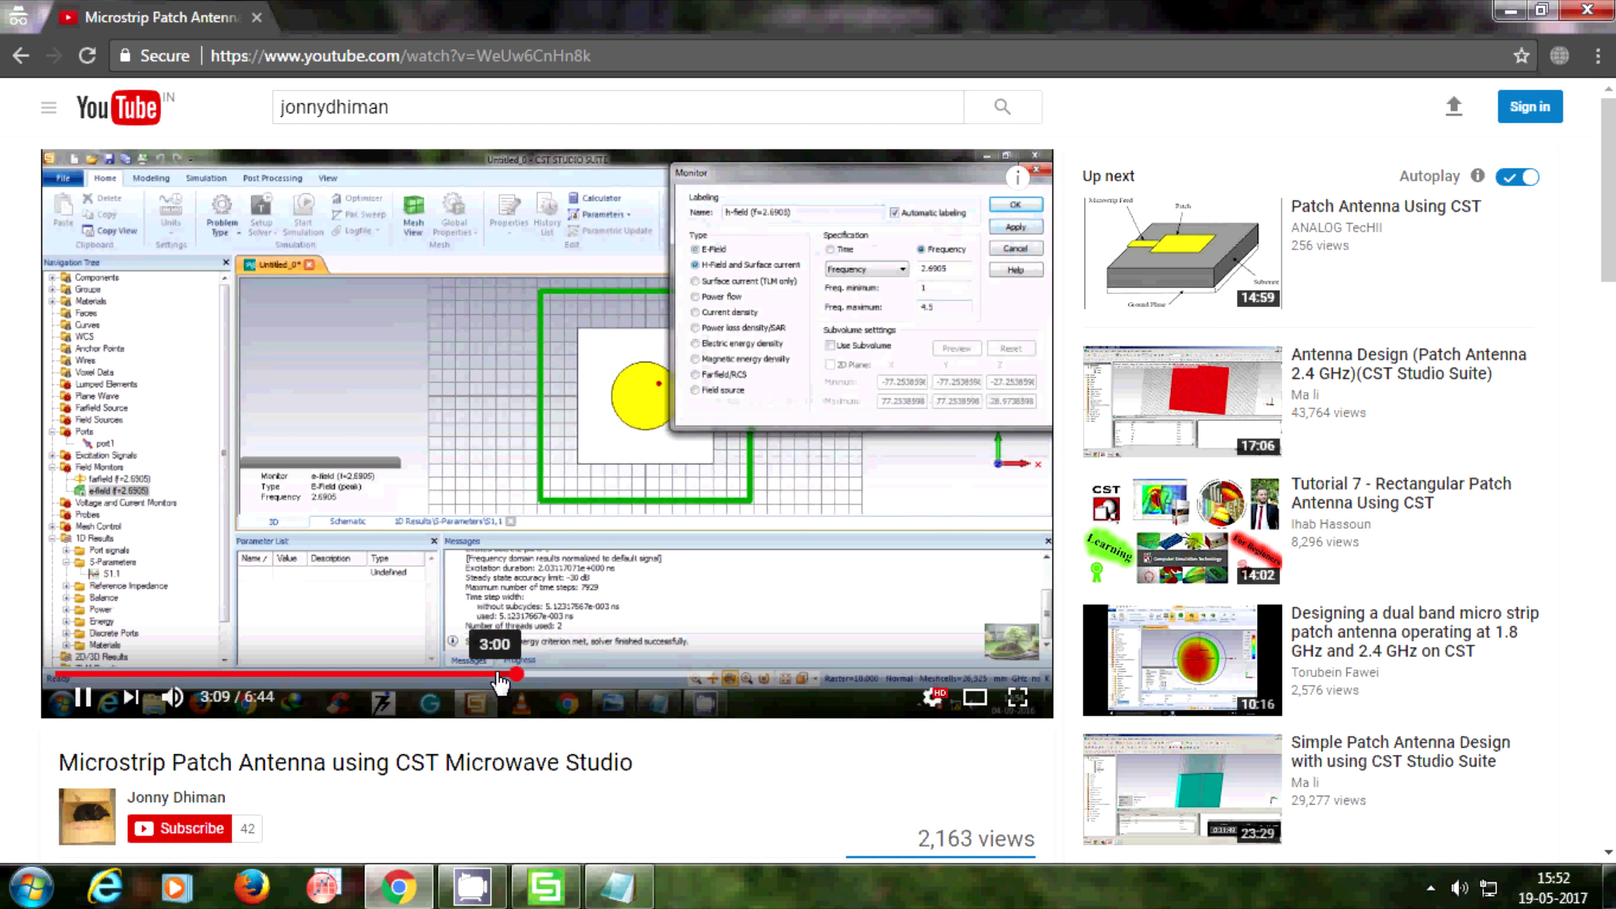
left_click(472, 674)
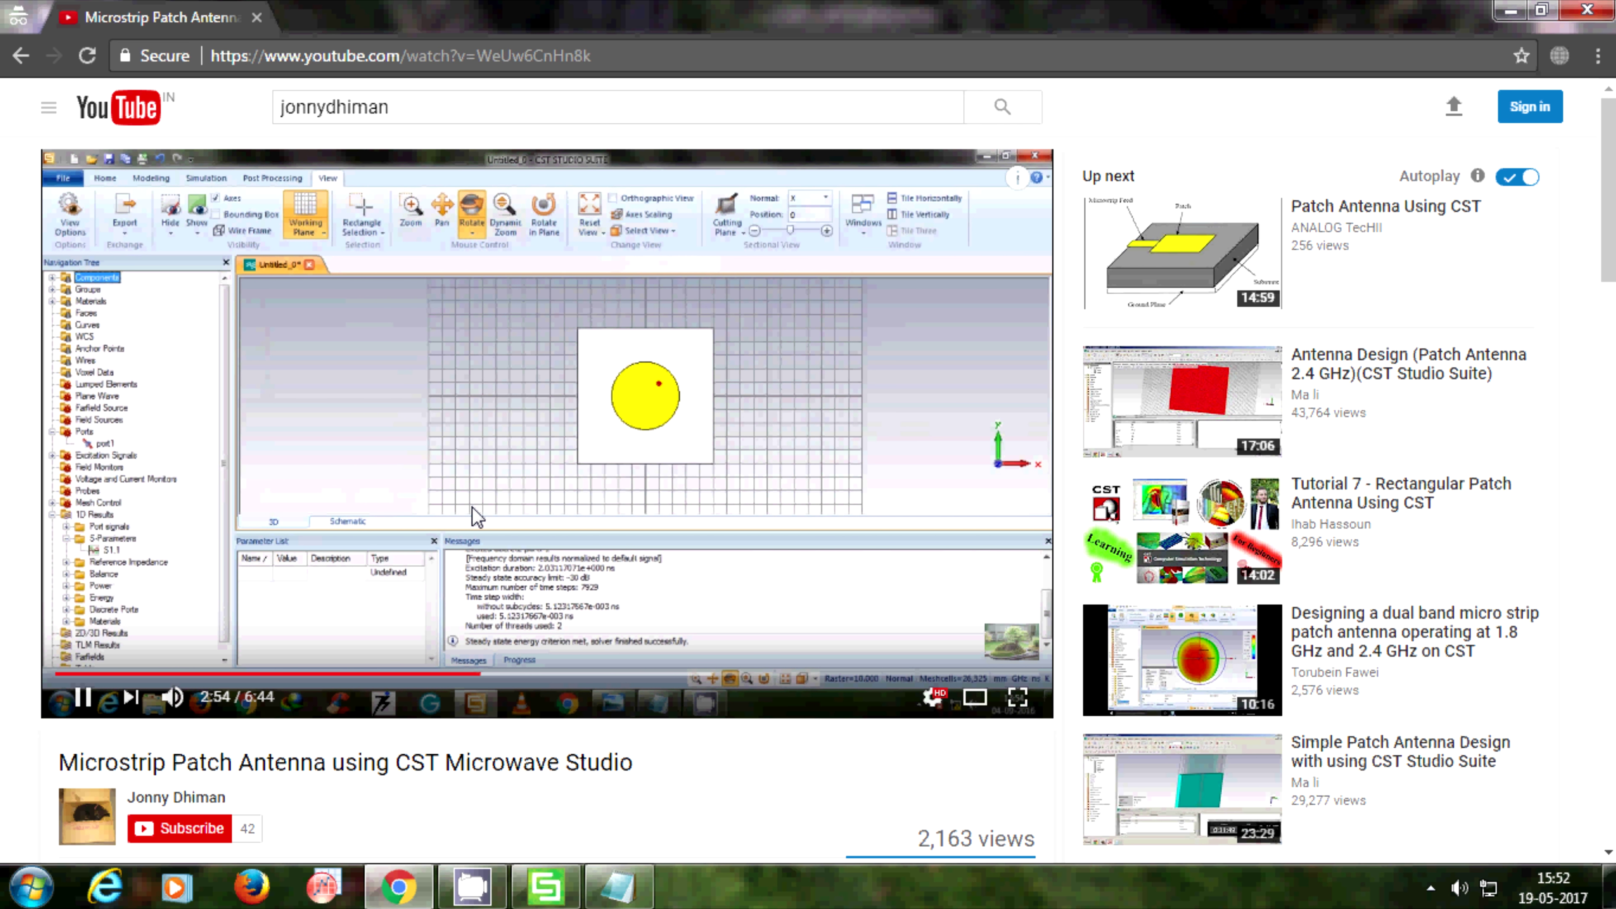
left_click(529, 439)
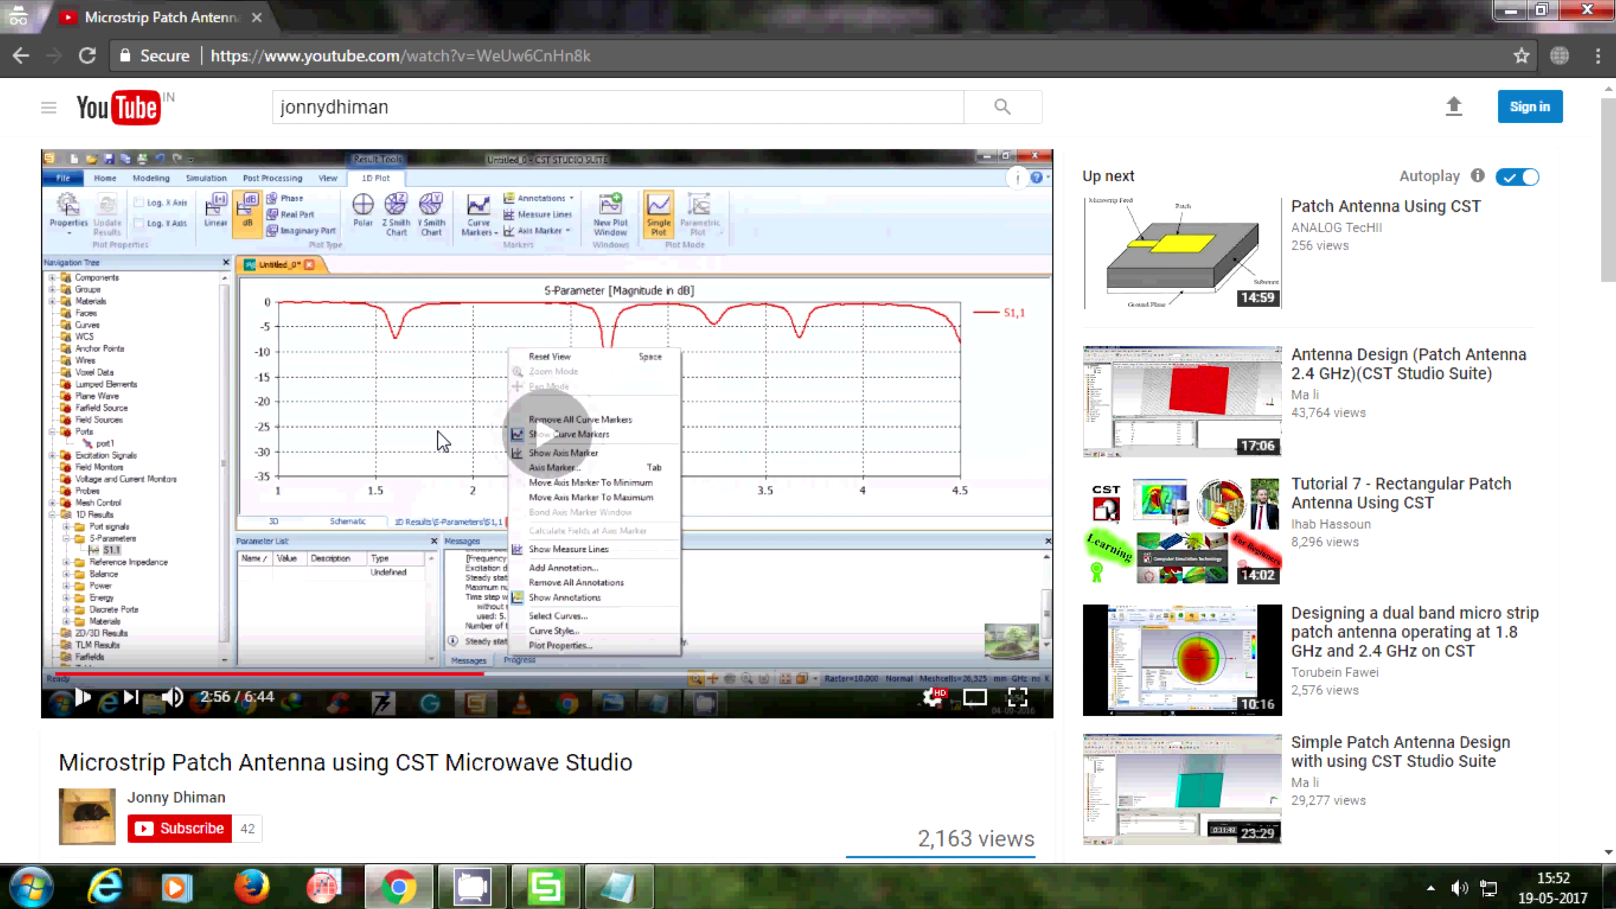
left_click(487, 437)
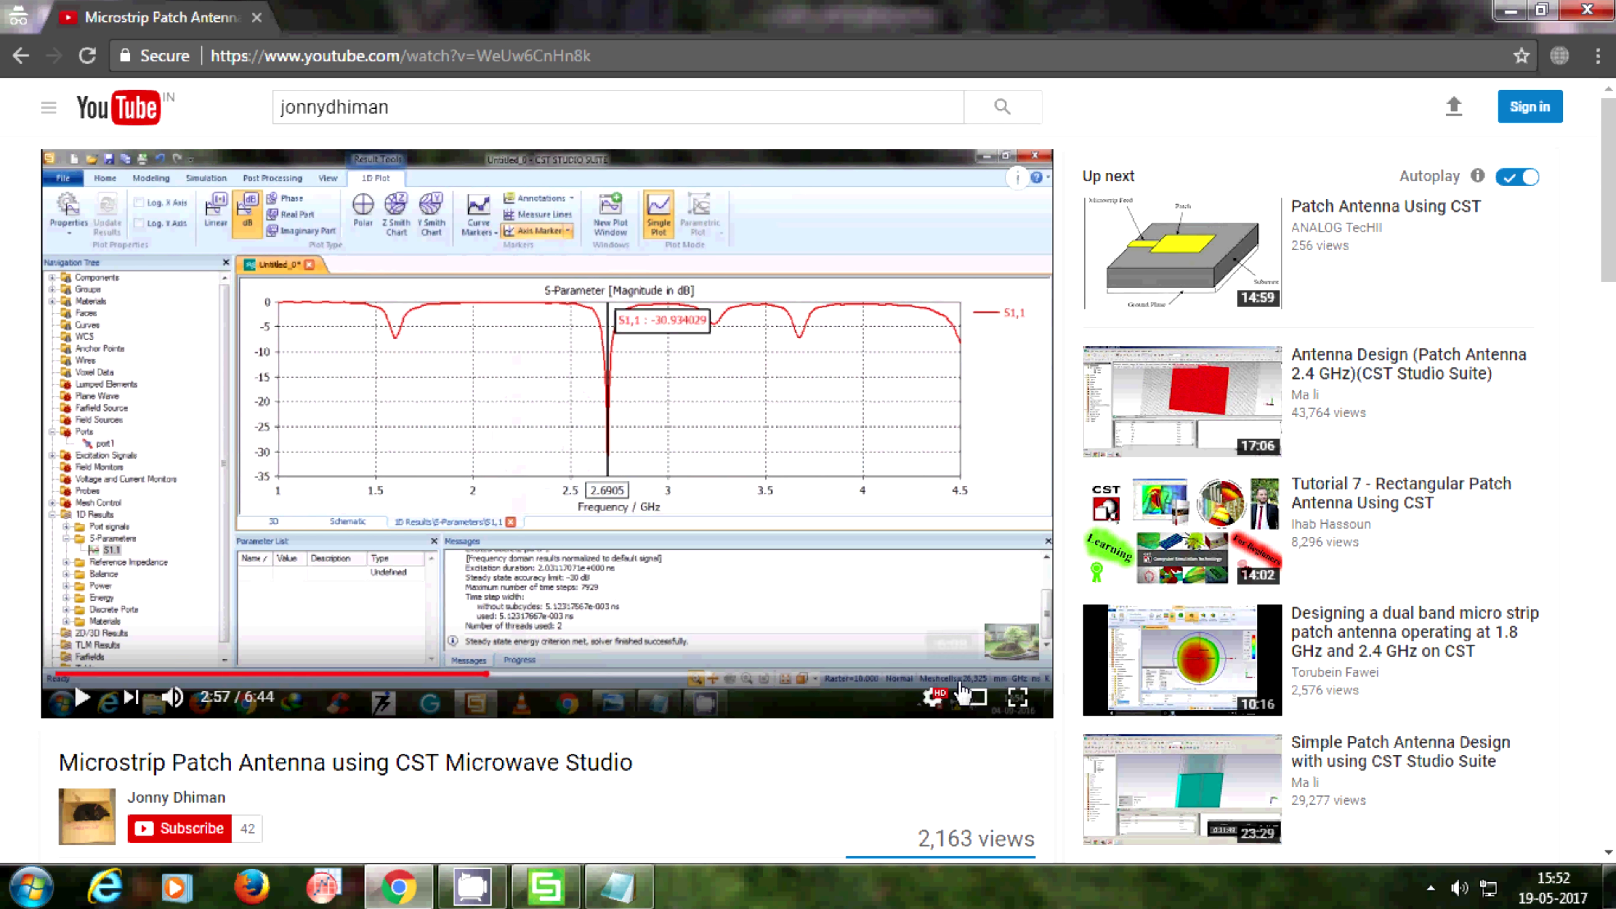
left_click(1017, 697)
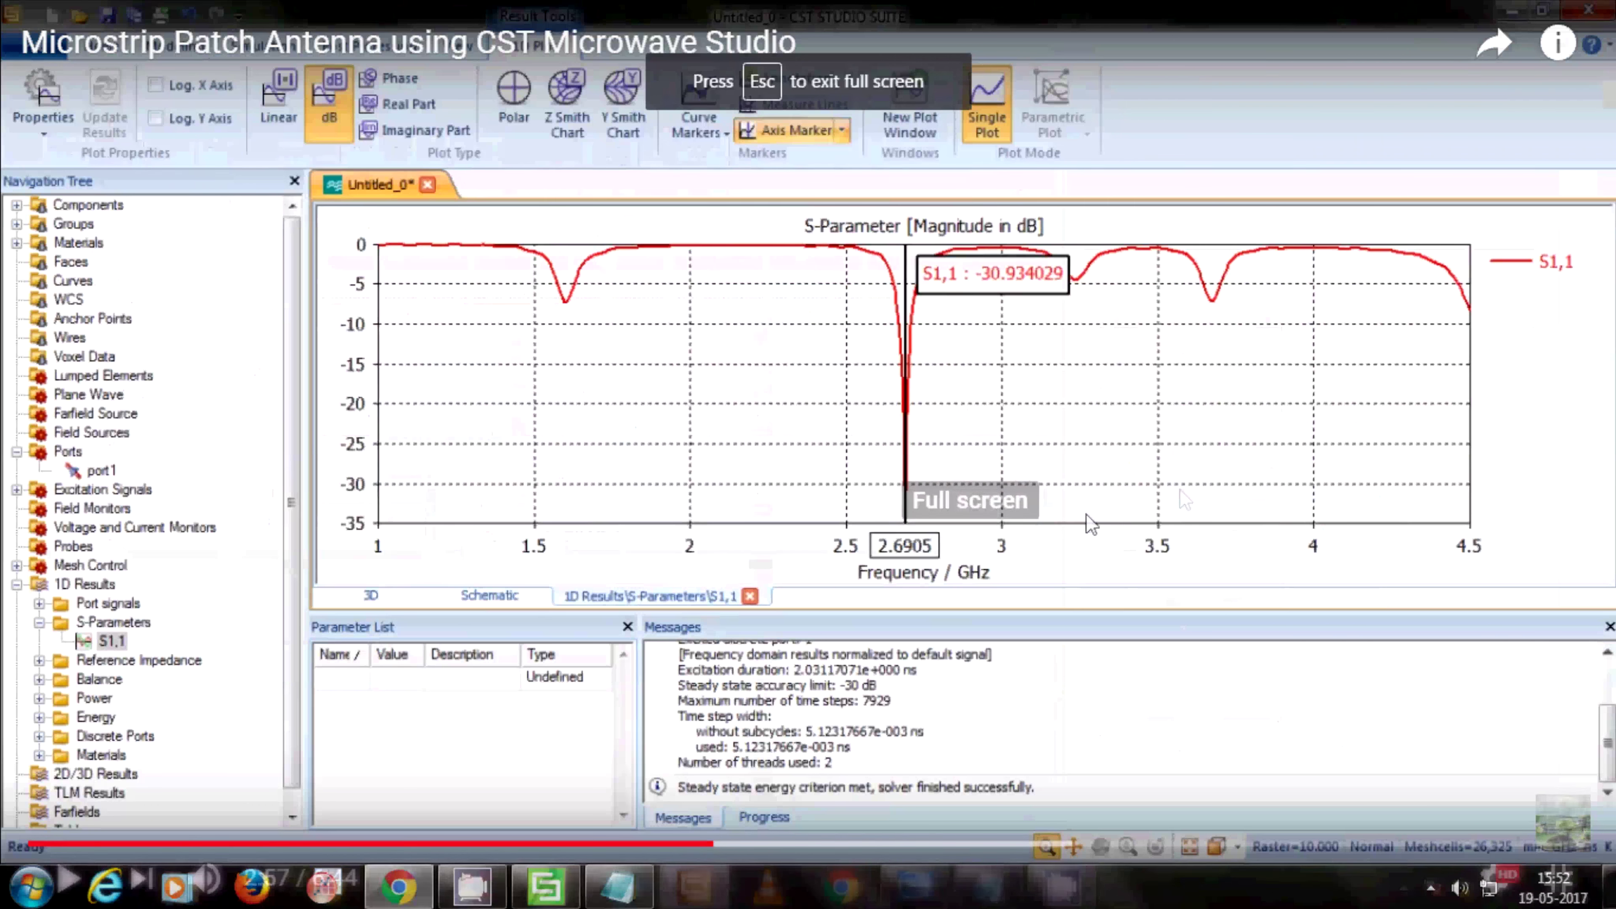
left_click(1556, 880)
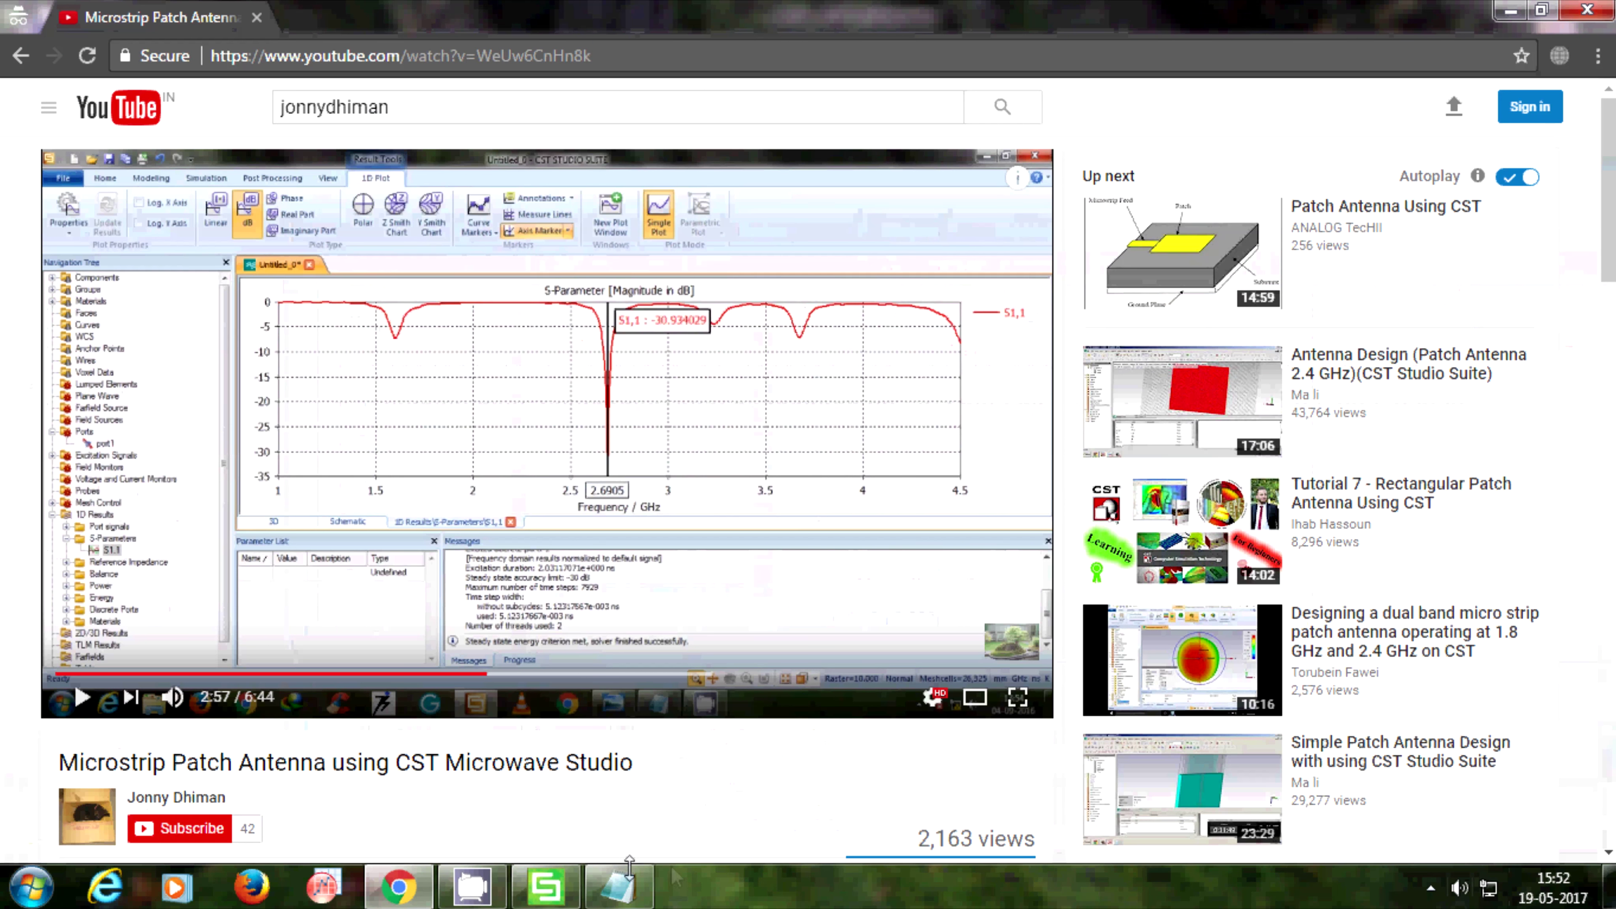
Switch to CST Studio Suite, plot the S1,1 result and move the axis marker to the curve's minimum.
left_click(521, 891)
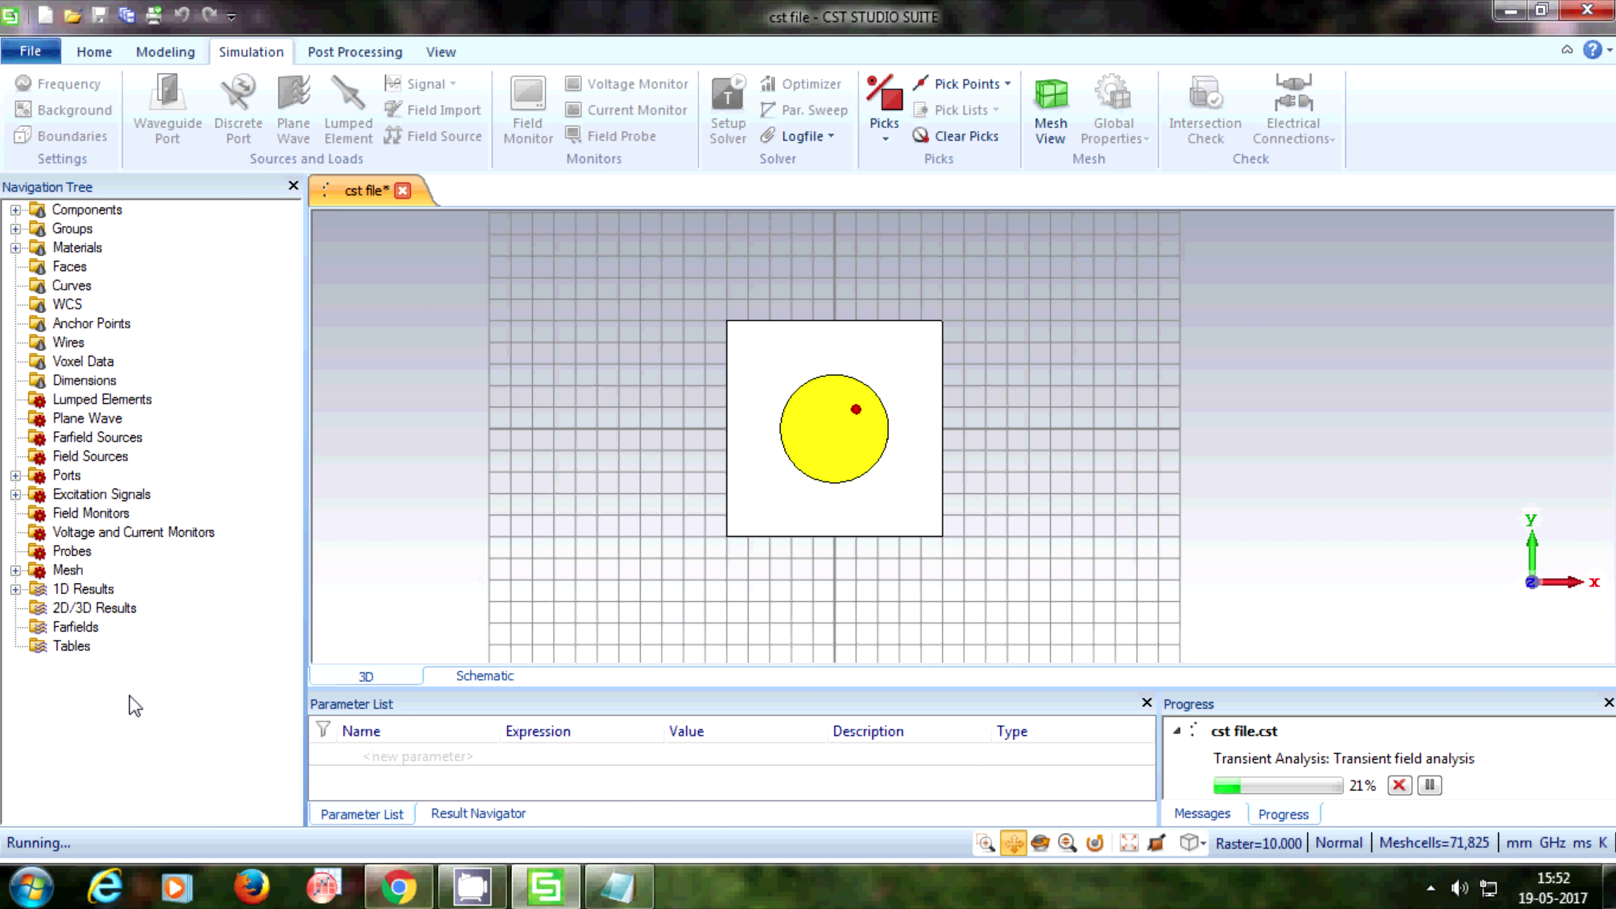
left_click(15, 590)
left_click(38, 628)
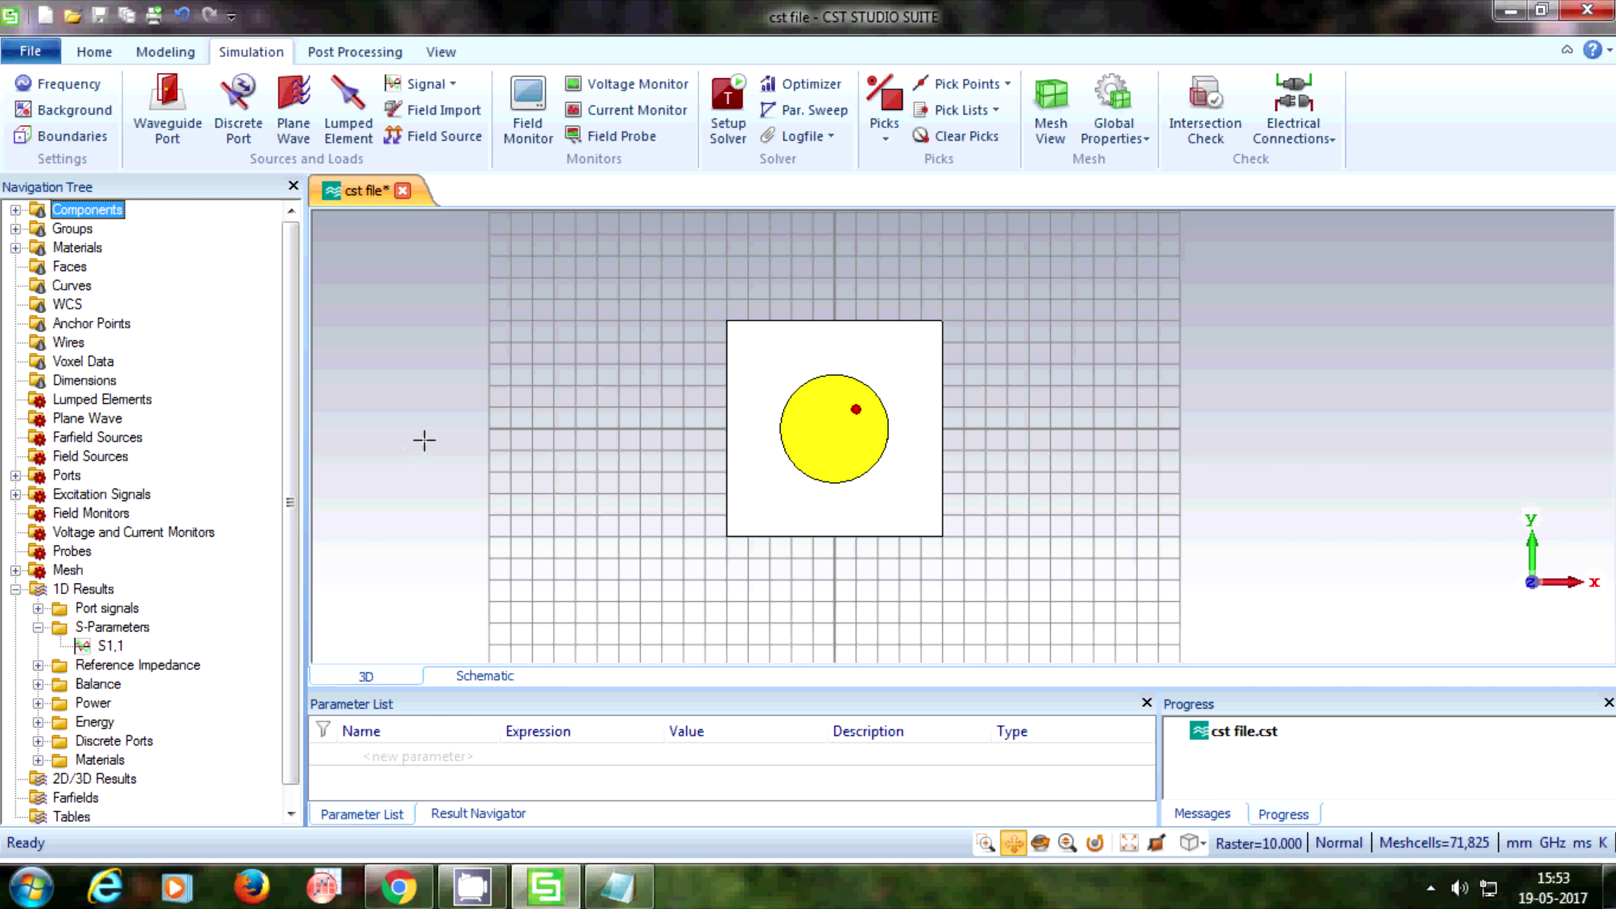
left_click(111, 646)
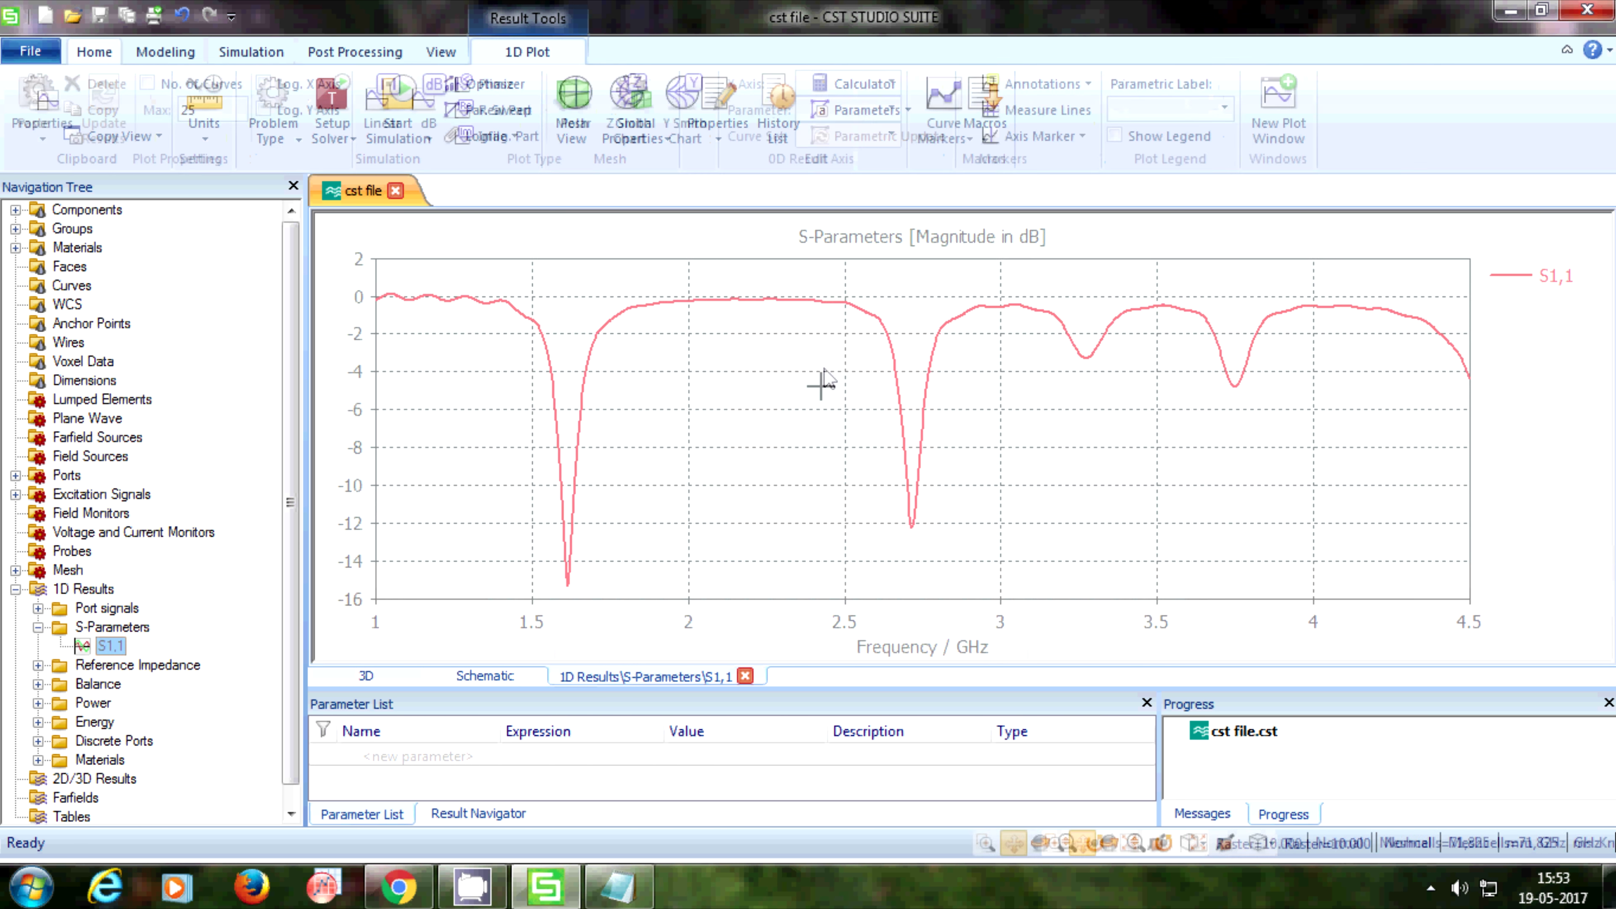
right_click(634, 389)
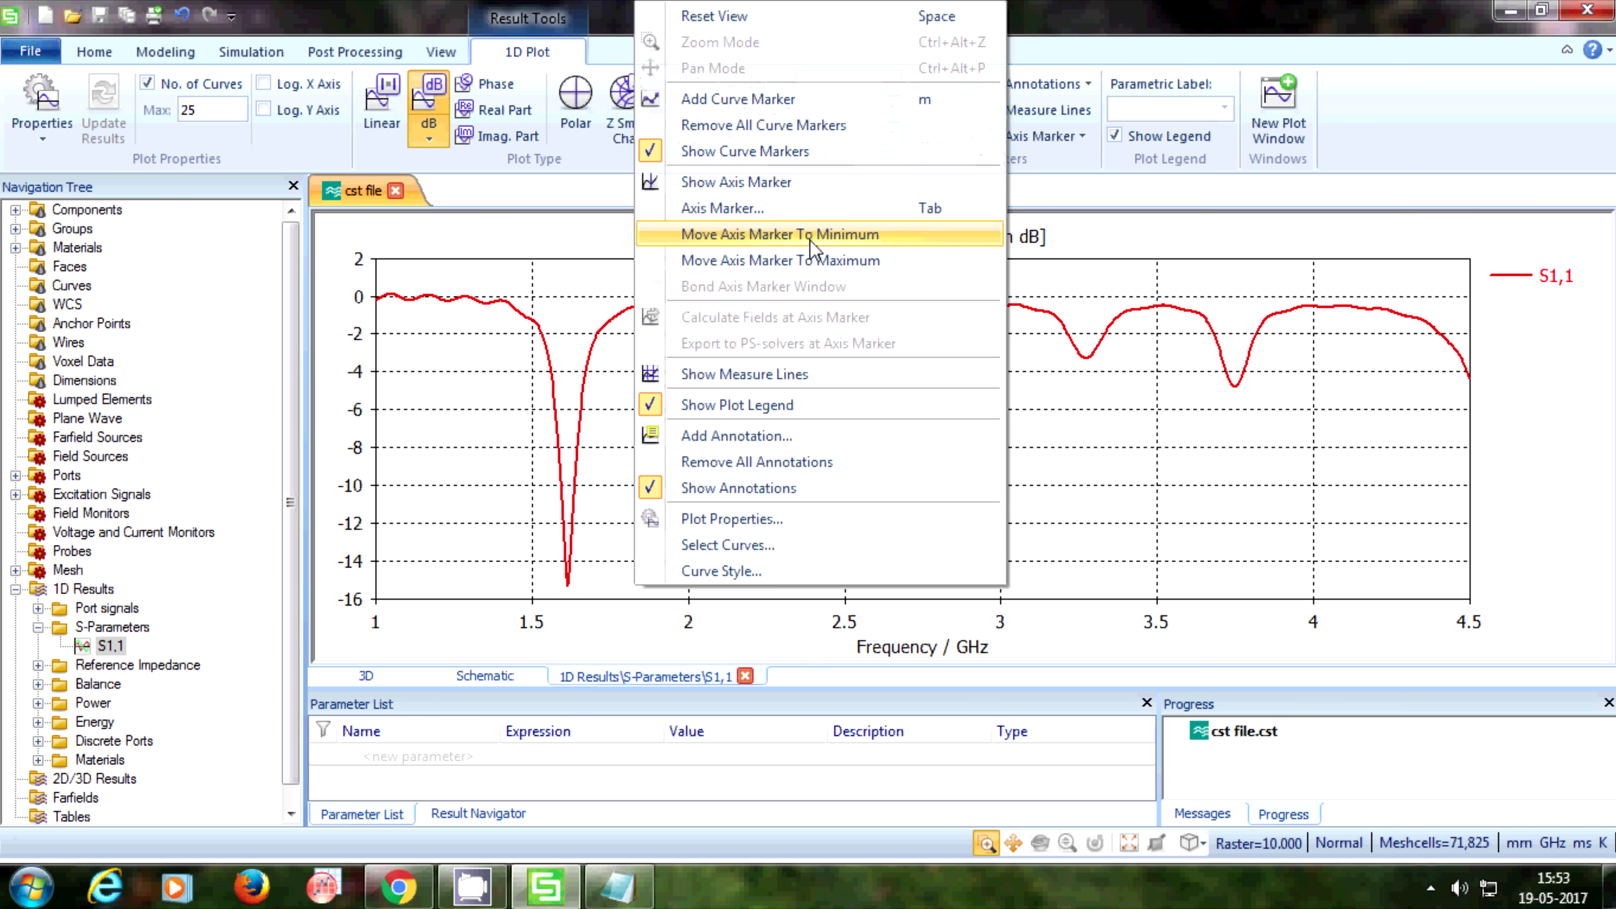
left_click(790, 249)
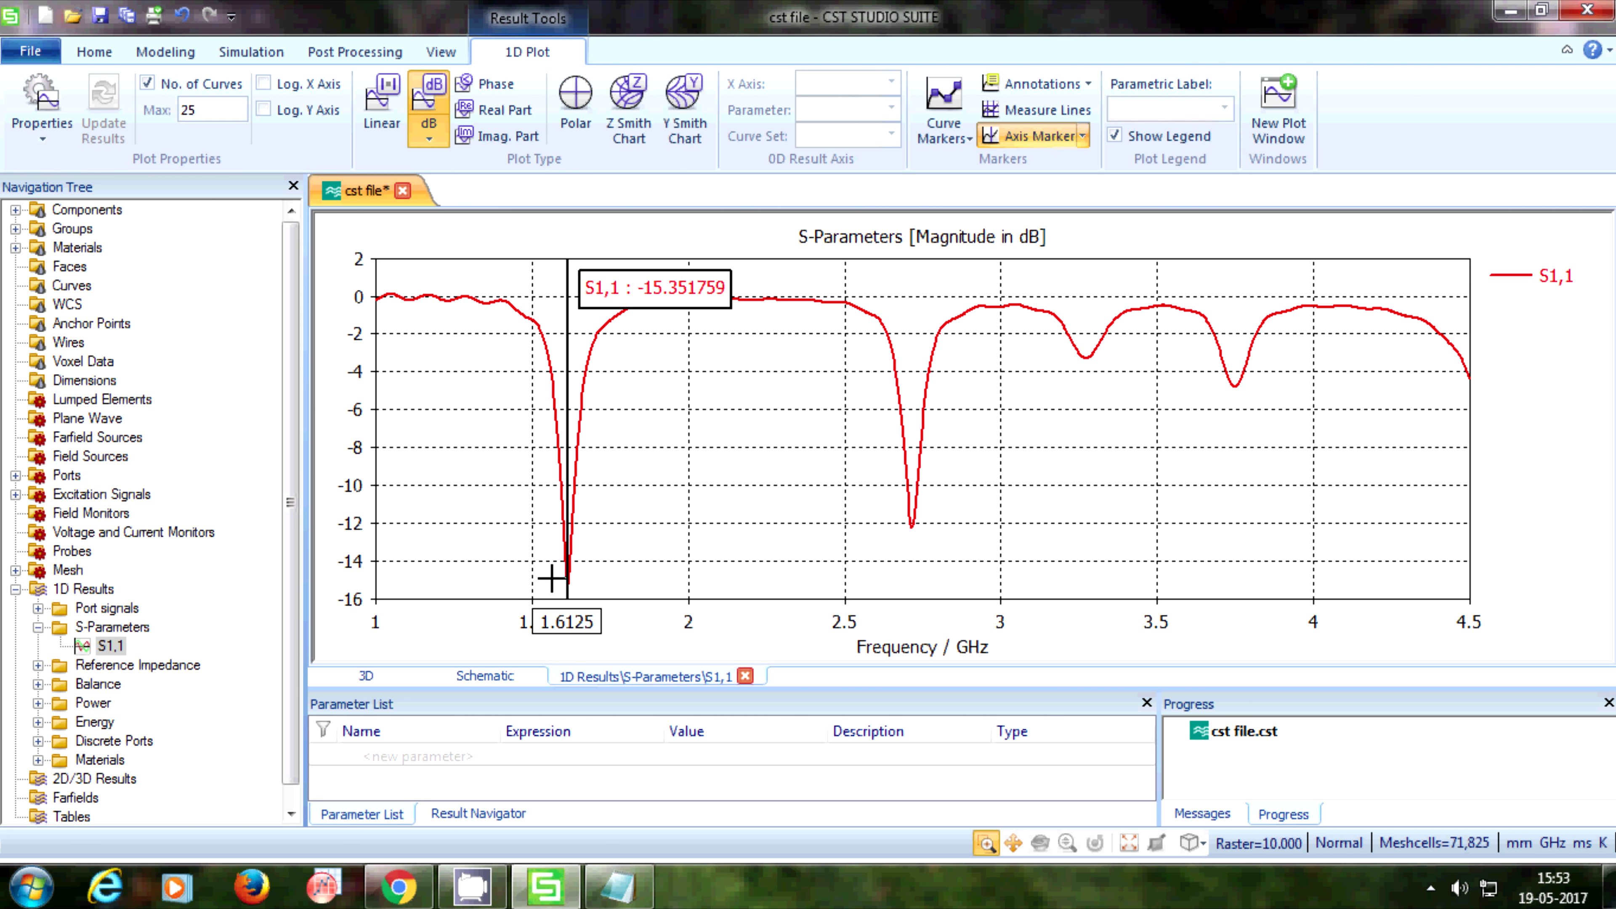
Compare the S1,1 plot in the Chrome tutorial video with the Notepad notes on s-parameters and directivity without thermal boundaries.
left_click(399, 887)
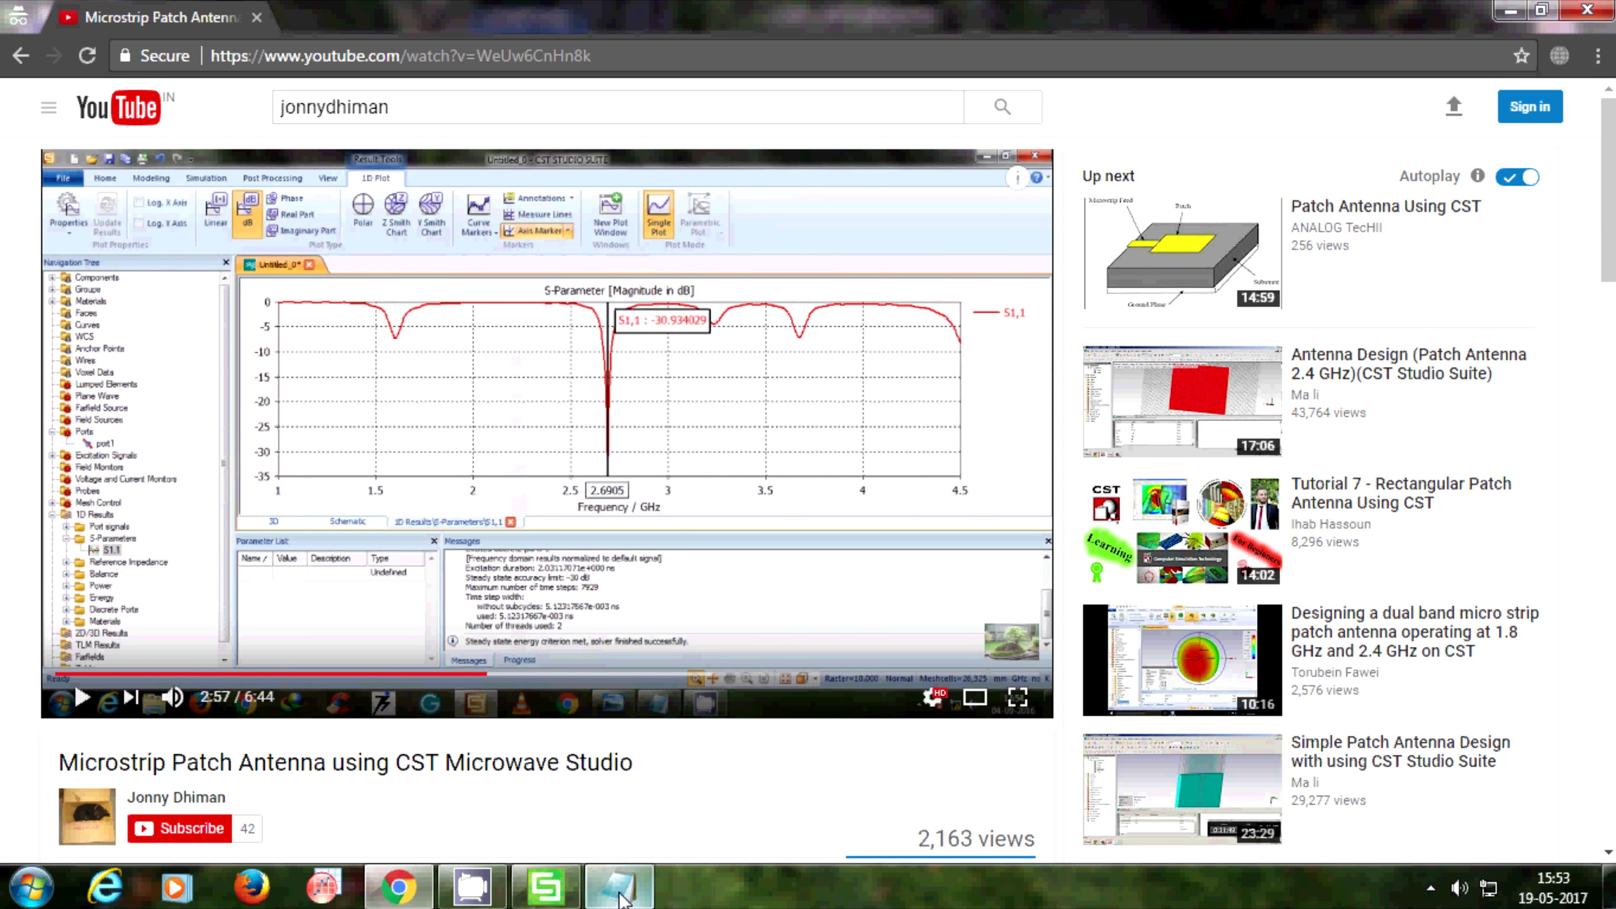
mouse_move(617, 887)
left_click(611, 817)
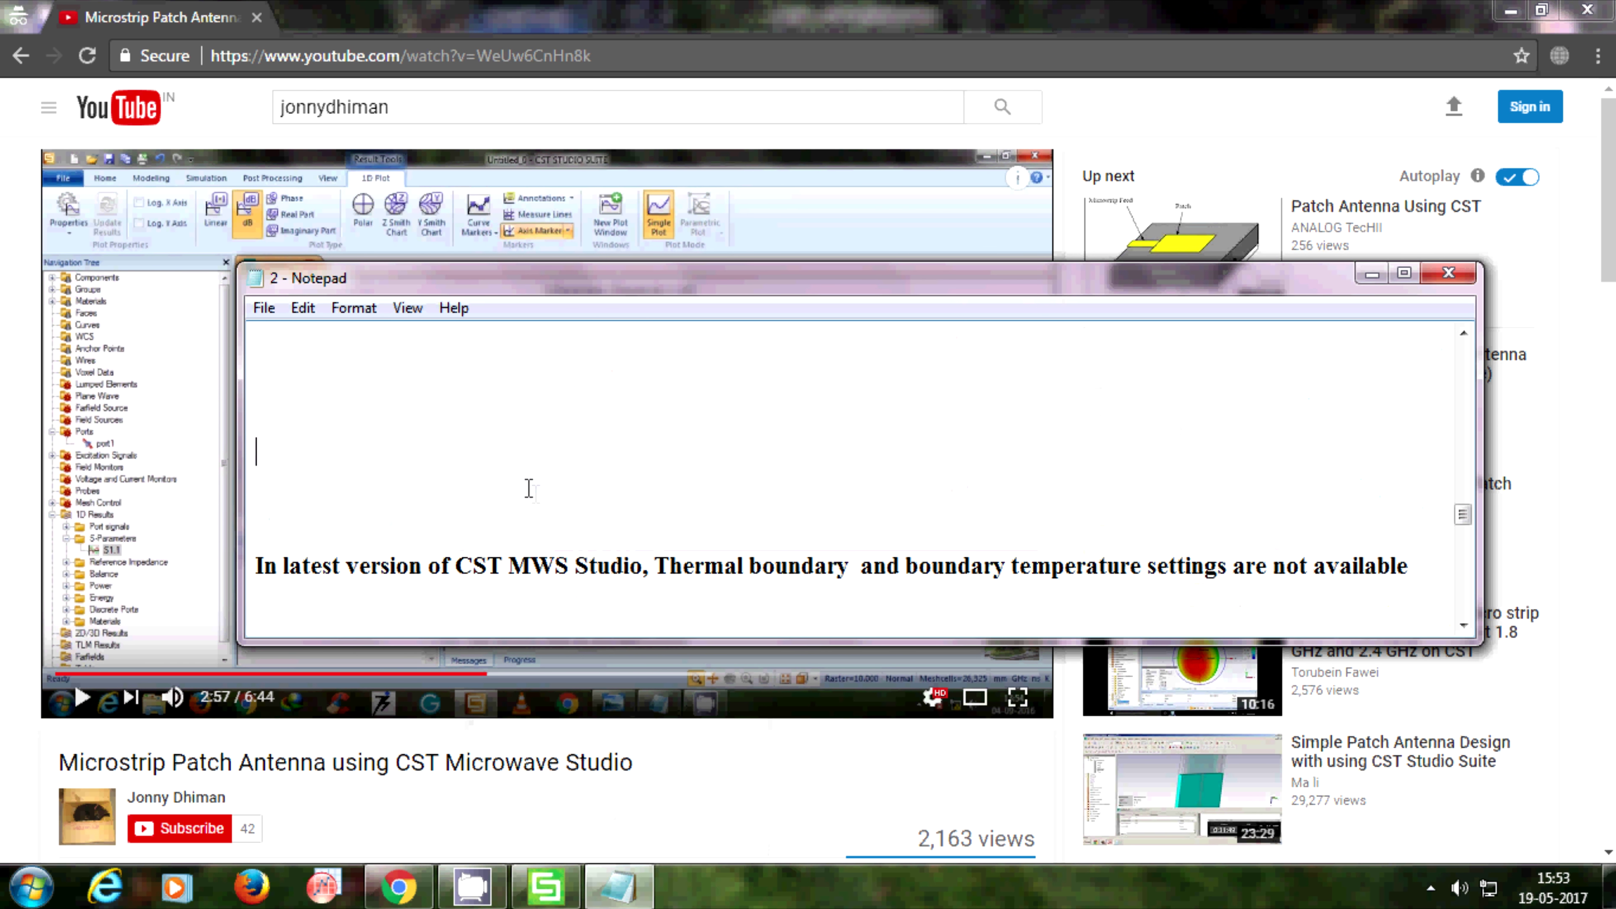
scroll(534, 498, "down", 5)
left_click_drag(280, 452, 1016, 452)
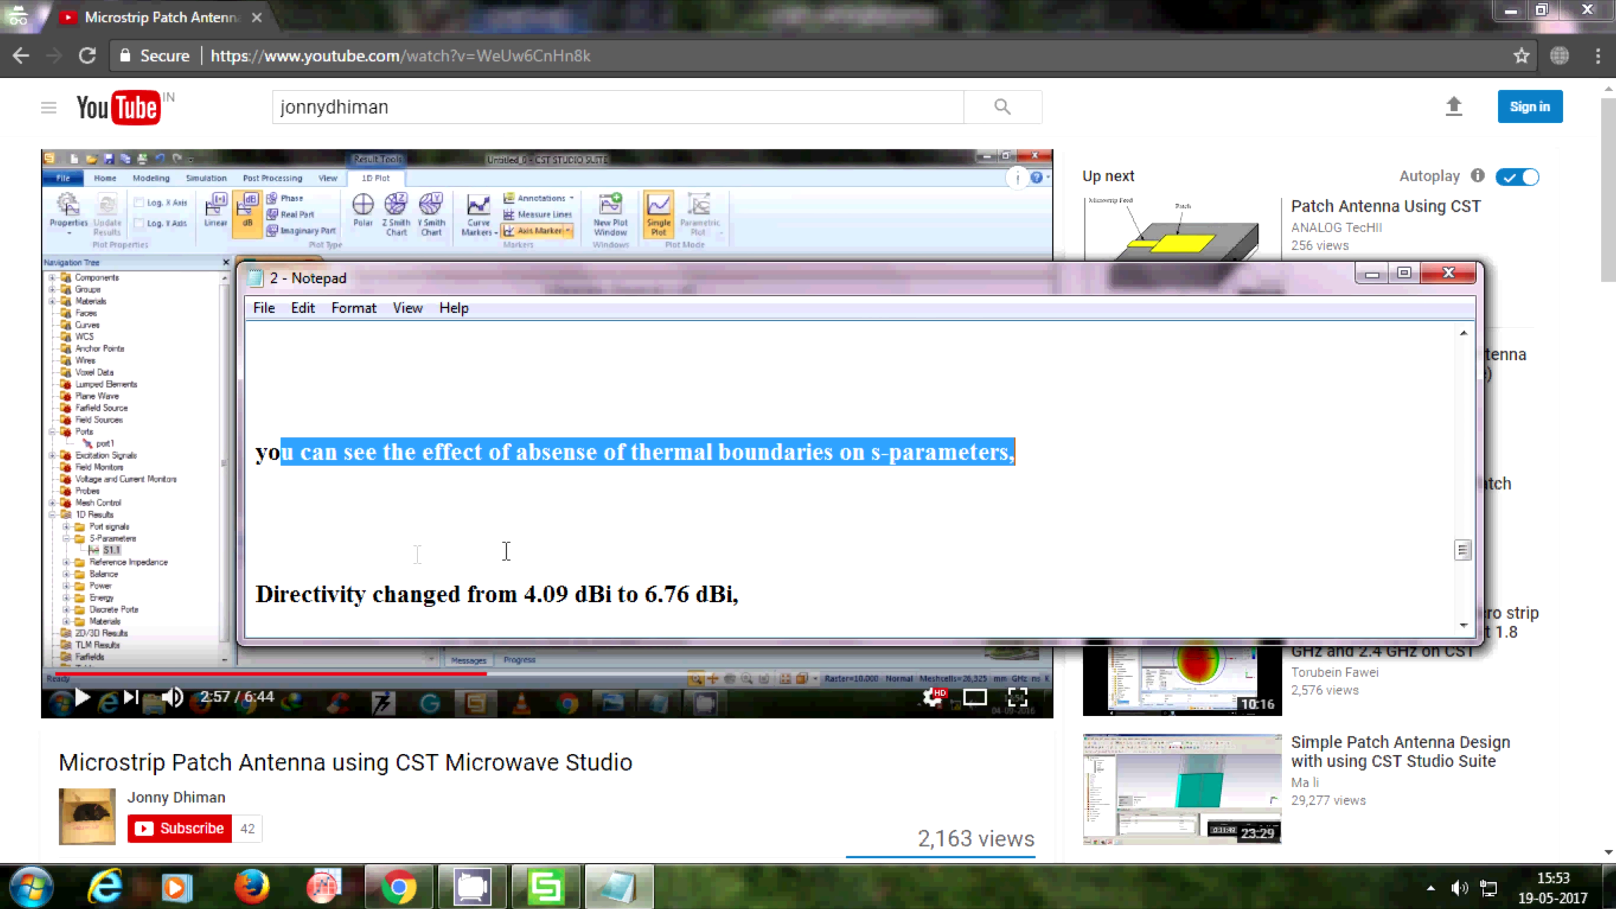
scroll(323, 554, "down", 1)
left_click_drag(272, 579, 1207, 568)
left_click(400, 886)
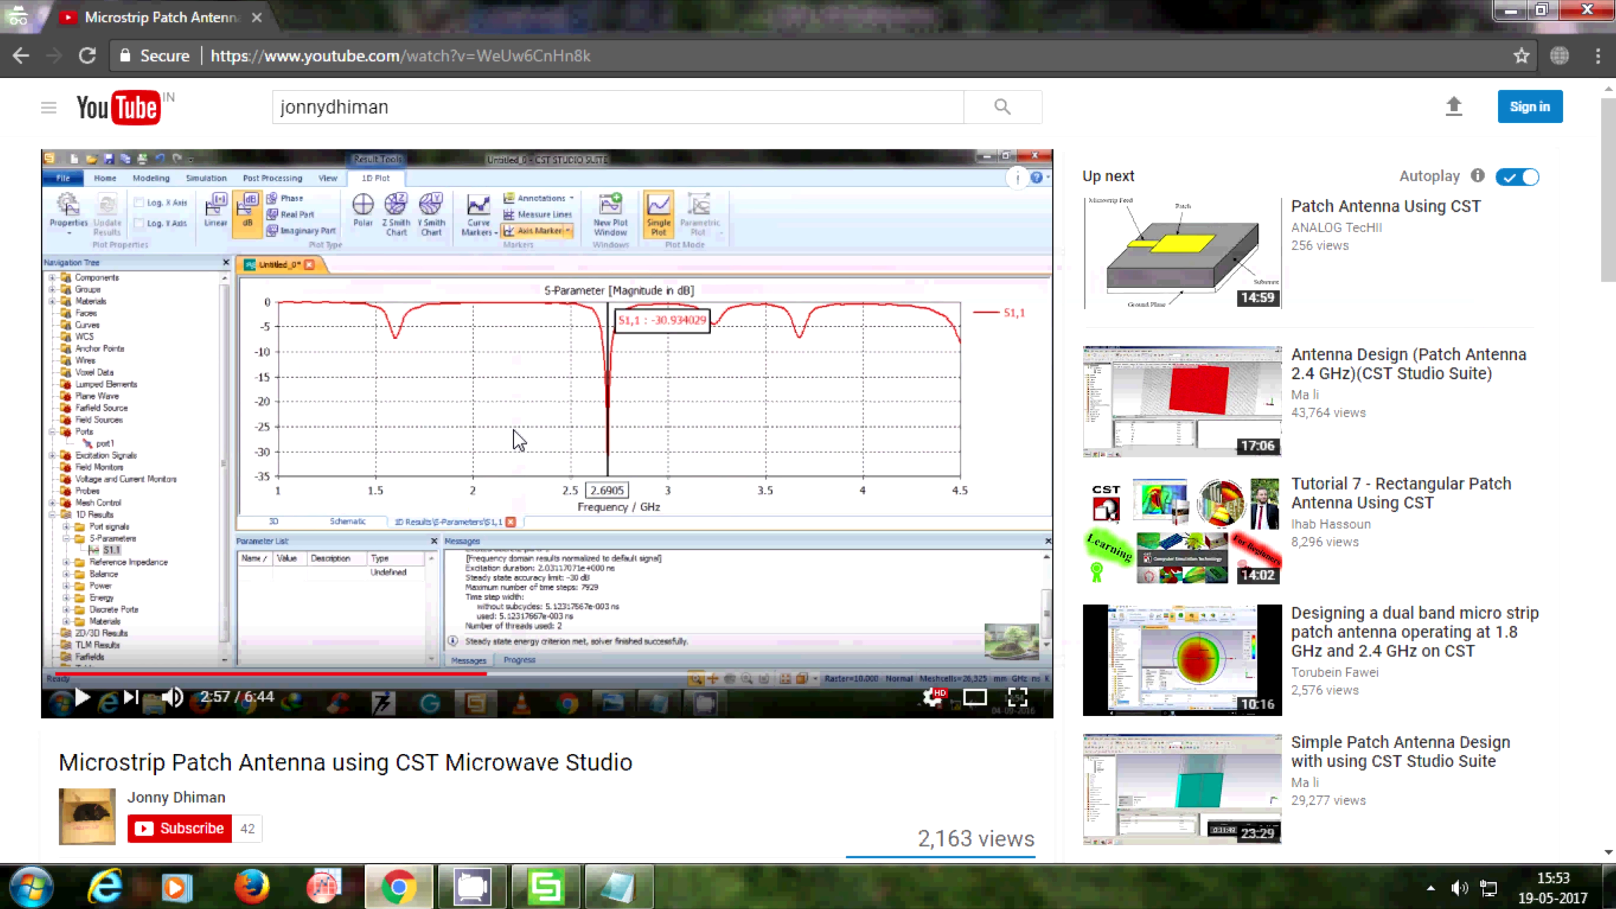
Switch to CST Studio Suite and add a Farfield/RCS field monitor at a frequency of 1.6125 GHz.
left_click(546, 887)
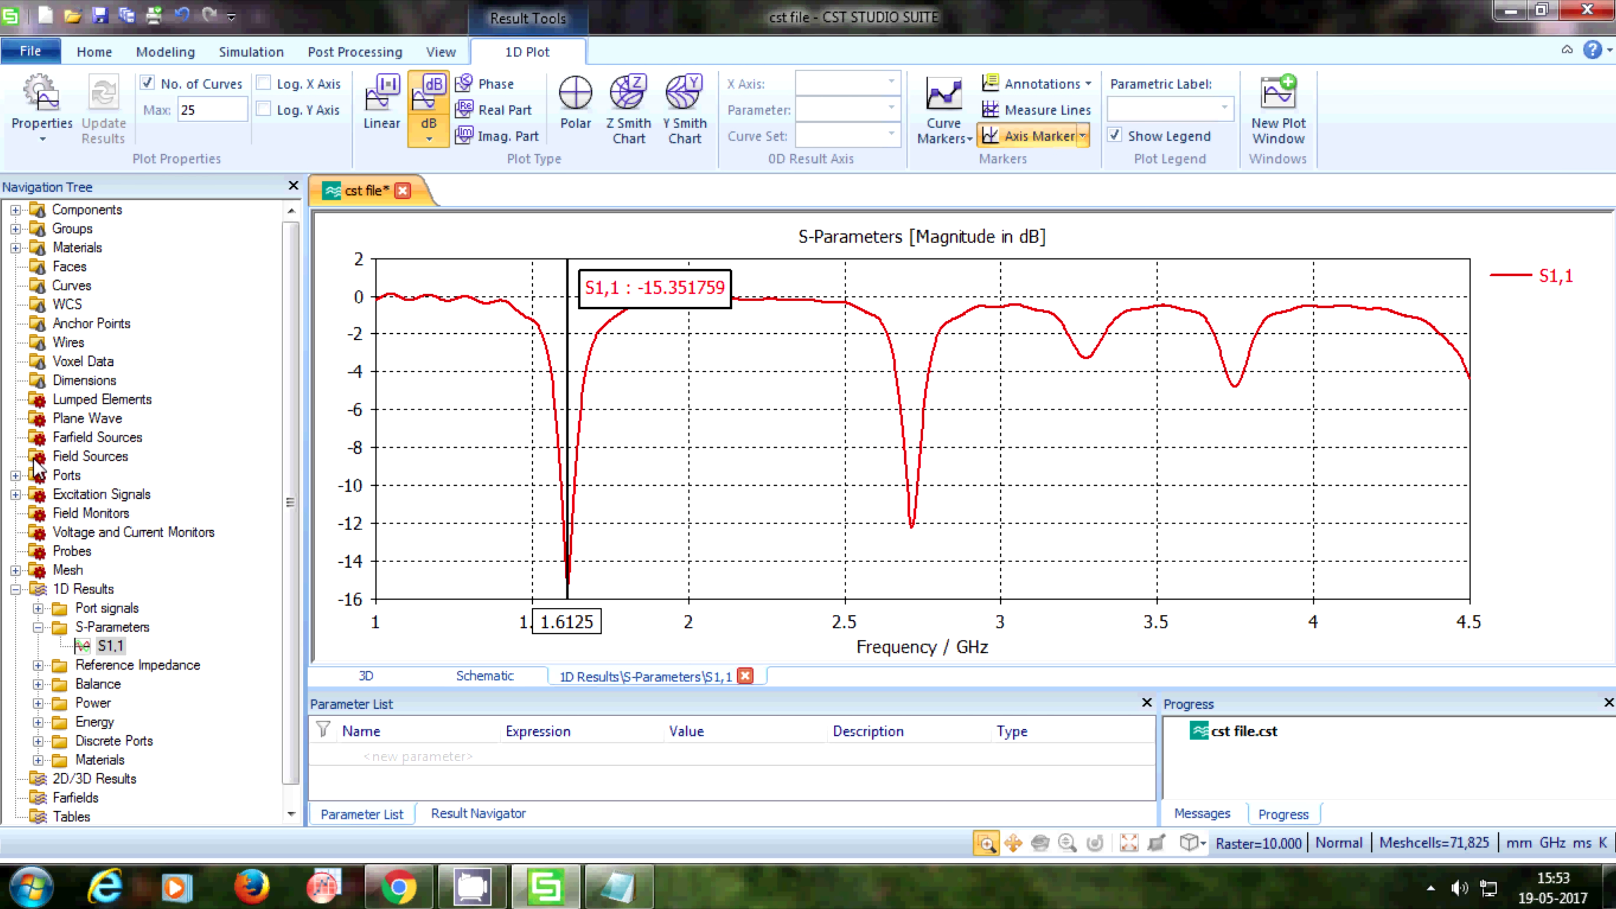
left_click(83, 513)
right_click(83, 515)
left_click(127, 531)
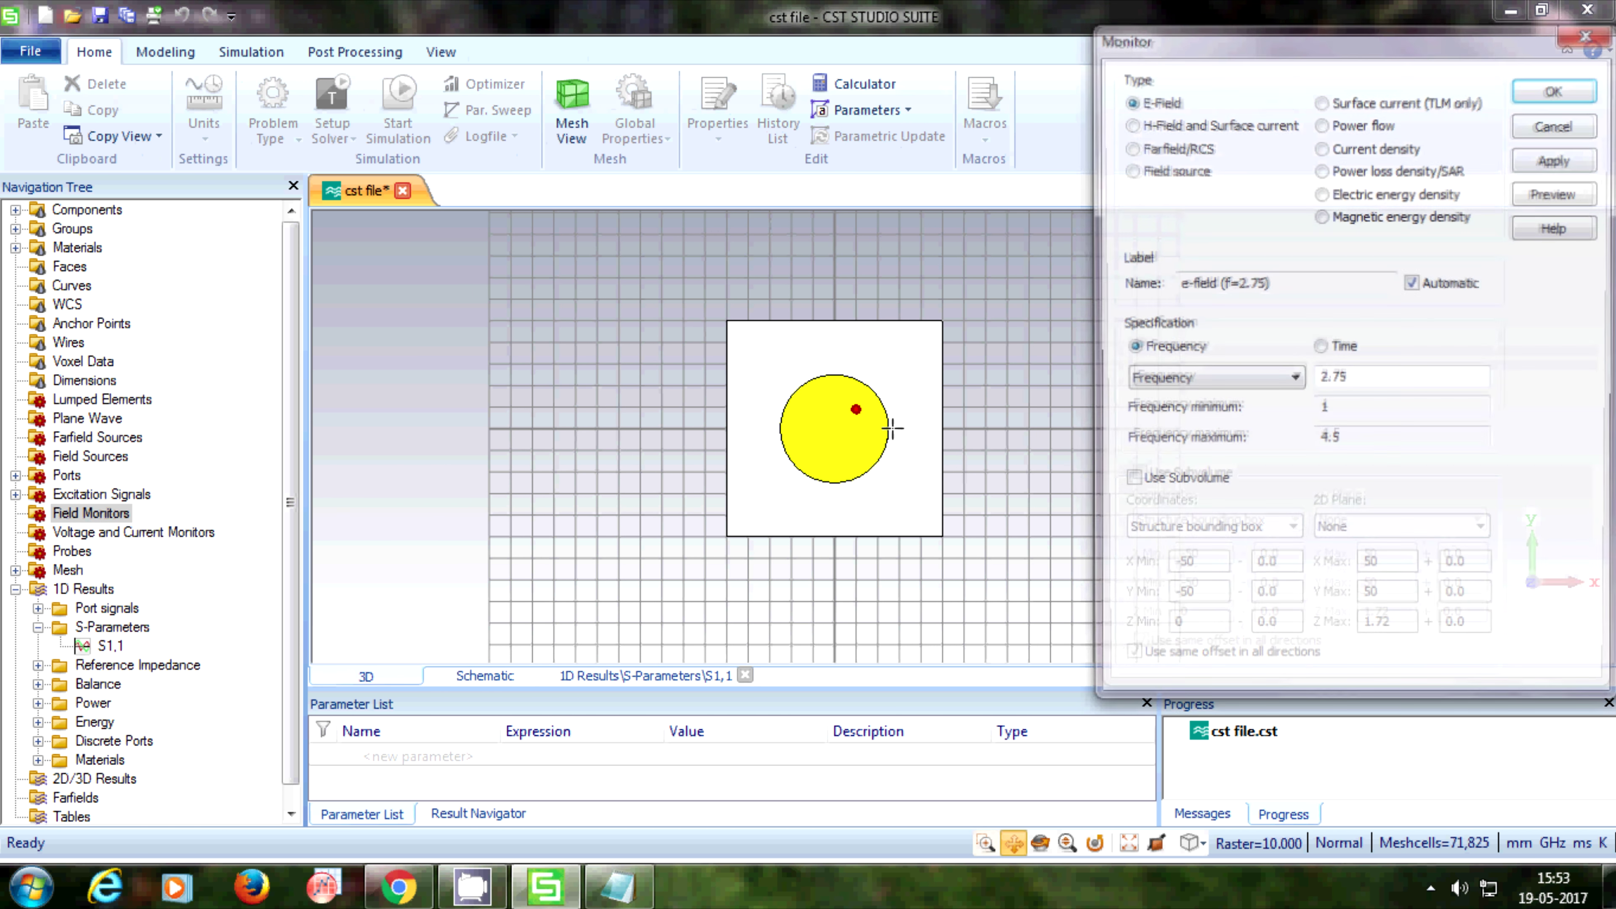
double_click(1339, 378)
type("1.612")
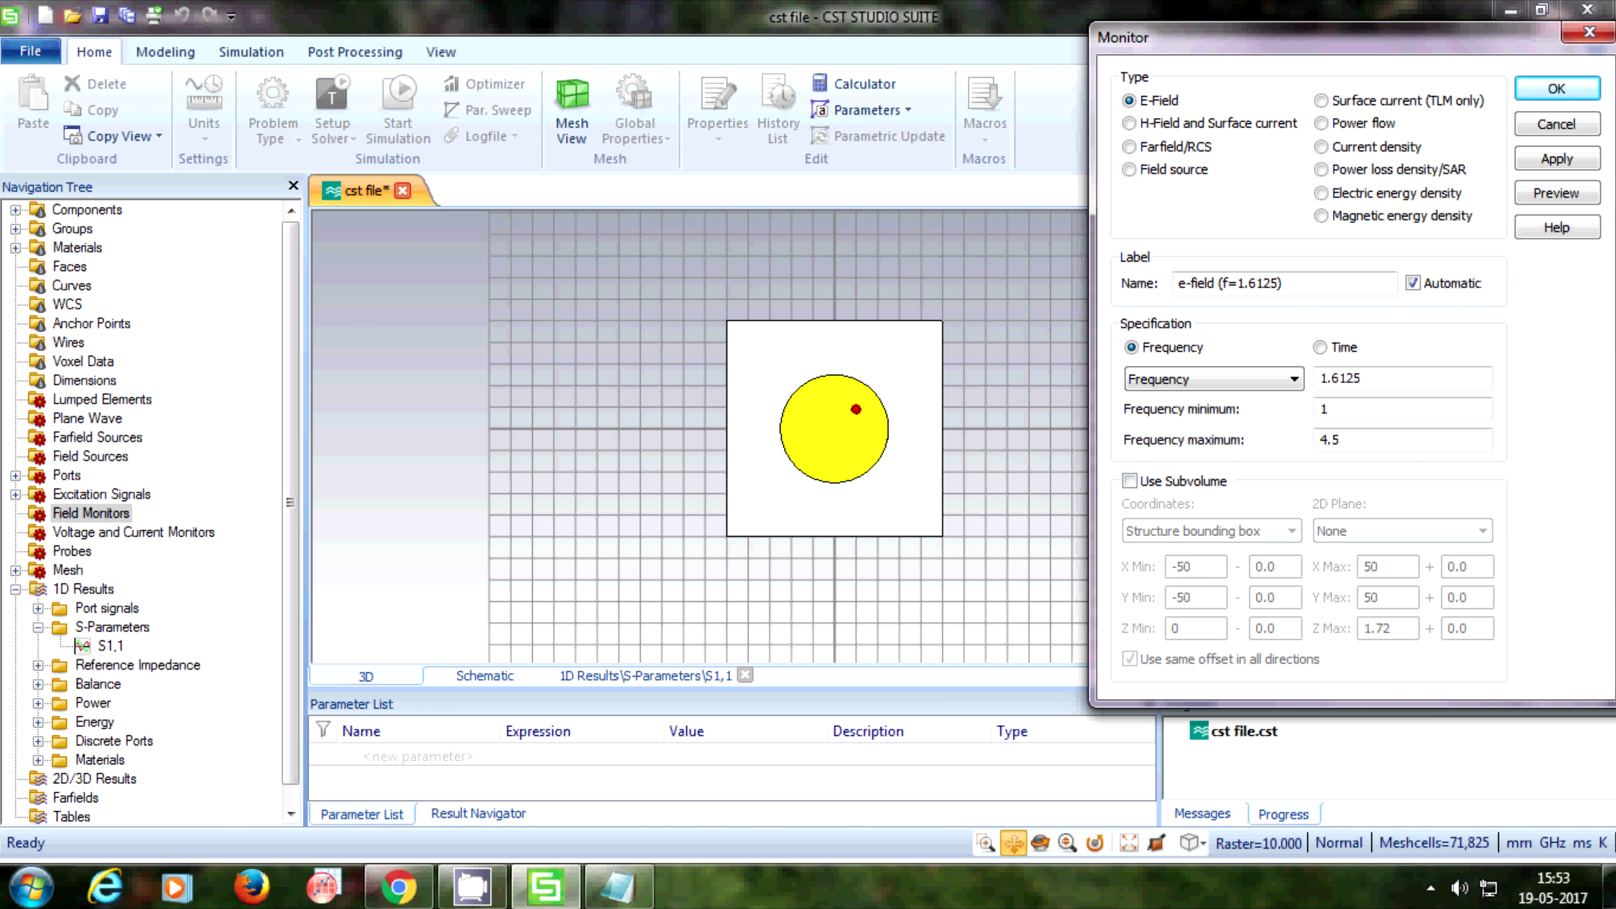
left_click(1150, 149)
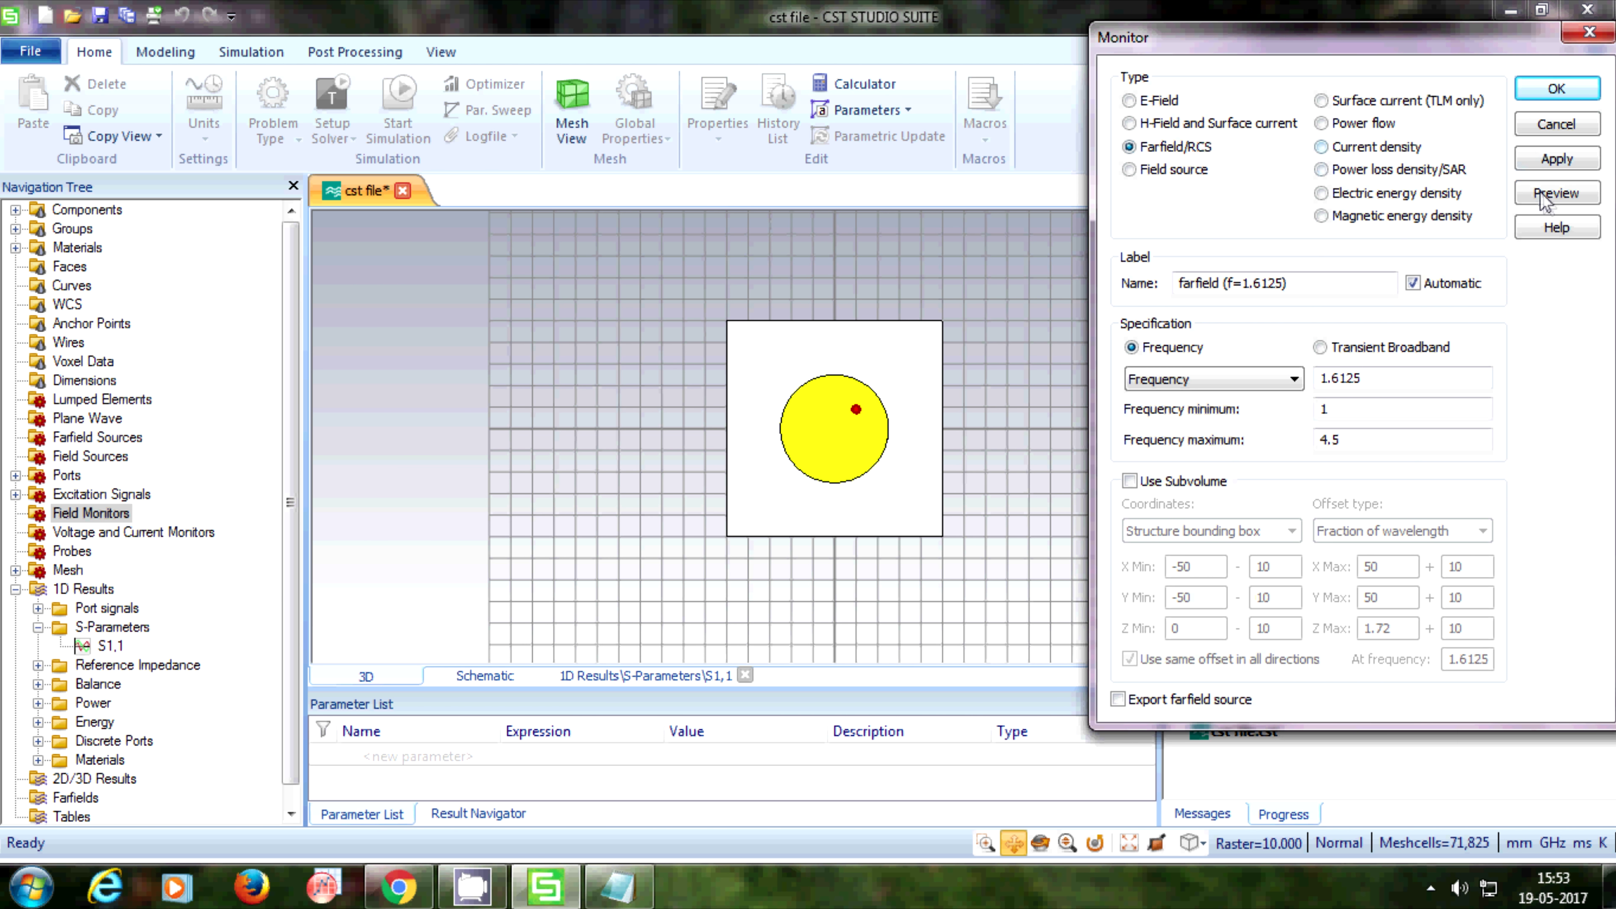
left_click(1551, 166)
Add a current density field monitor at 1.6125 GHz and save the project.
left_click(1332, 148)
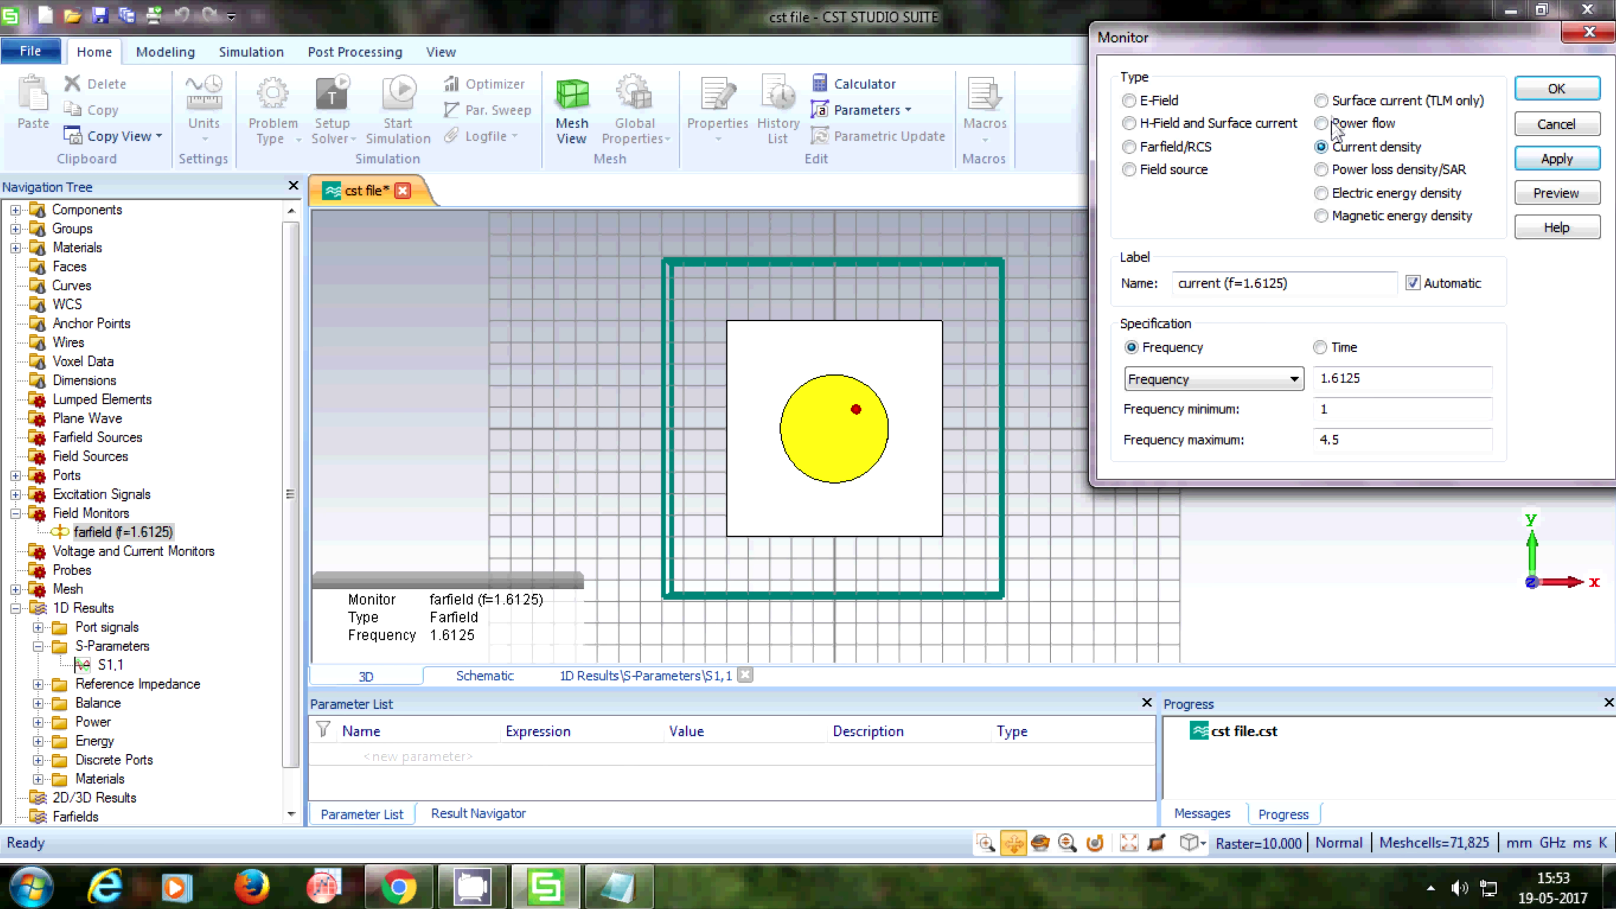
left_click(1321, 102)
left_click(1323, 148)
left_click(1557, 159)
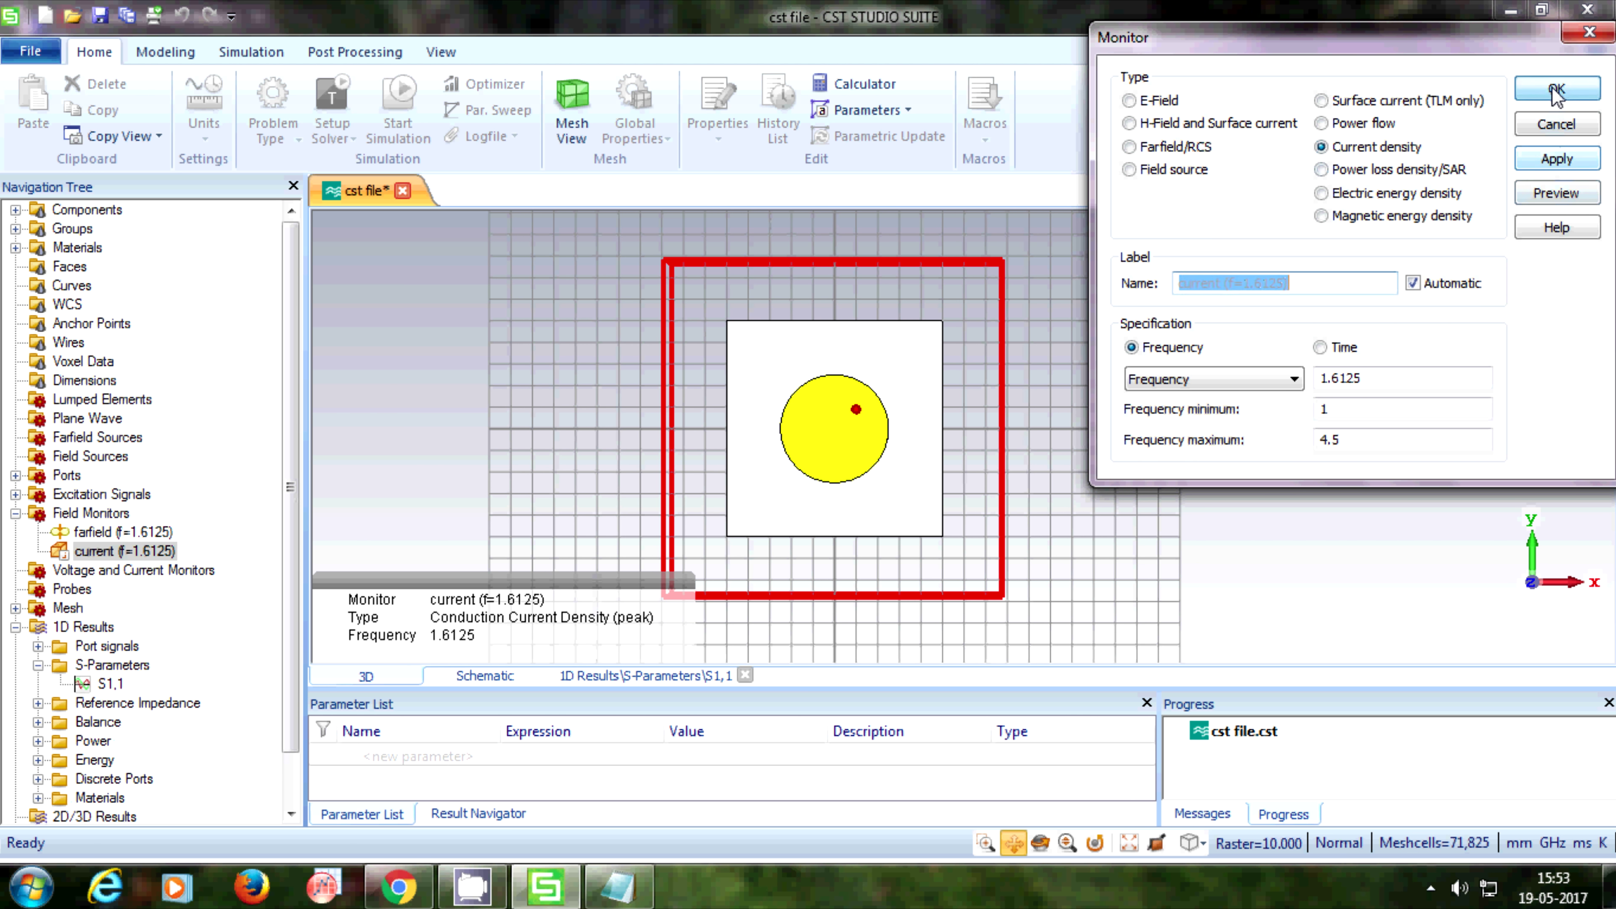
left_click(1557, 89)
left_click(100, 15)
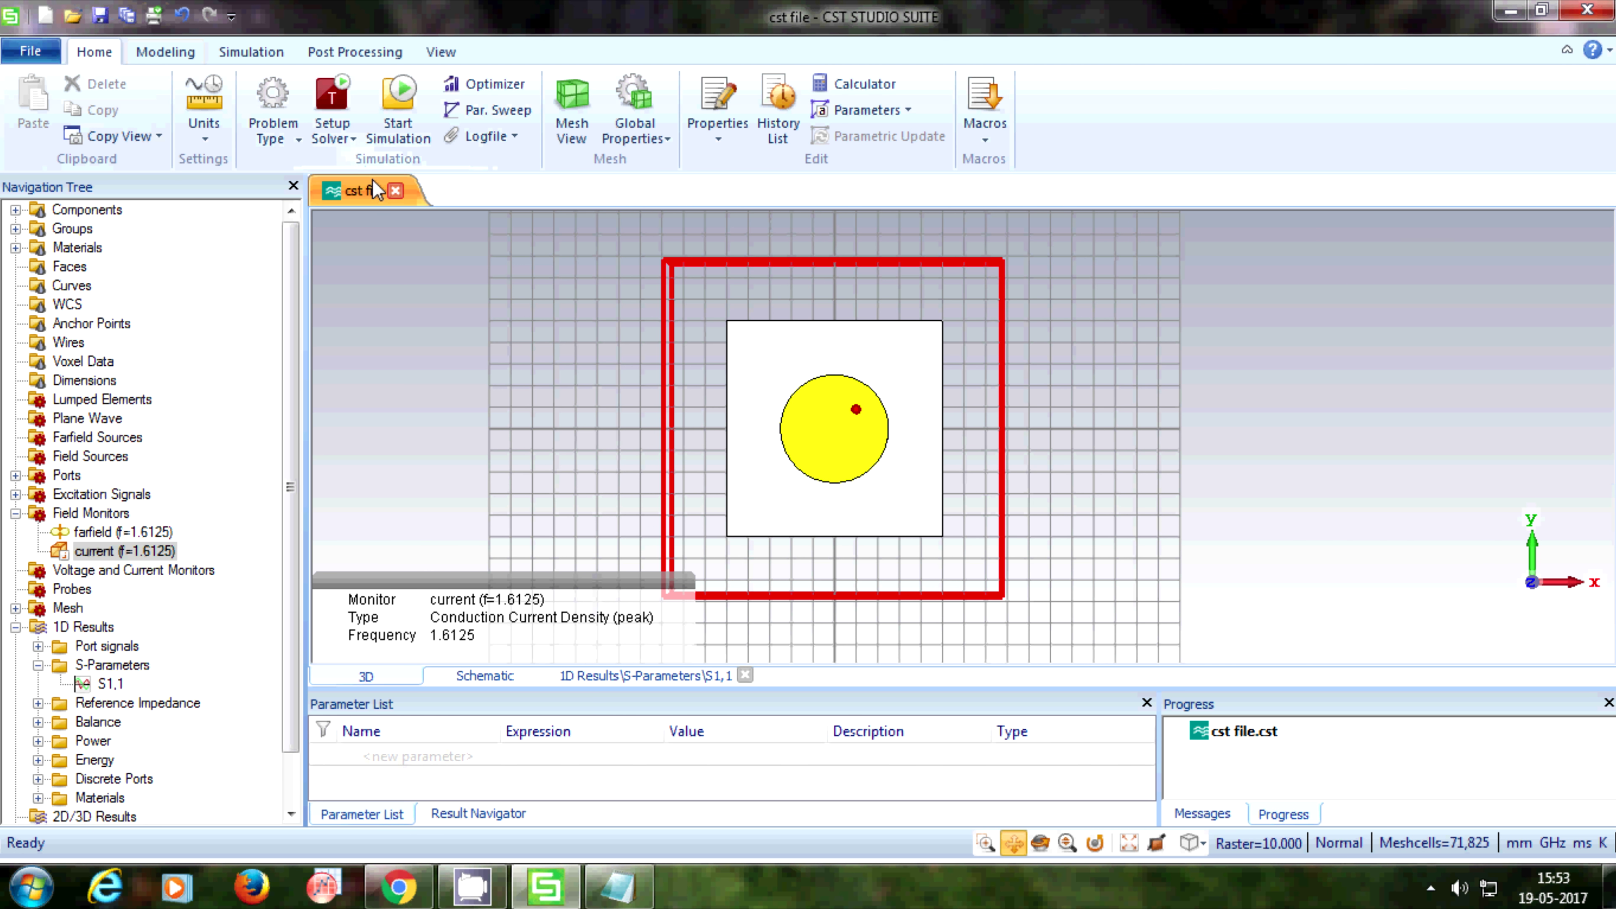